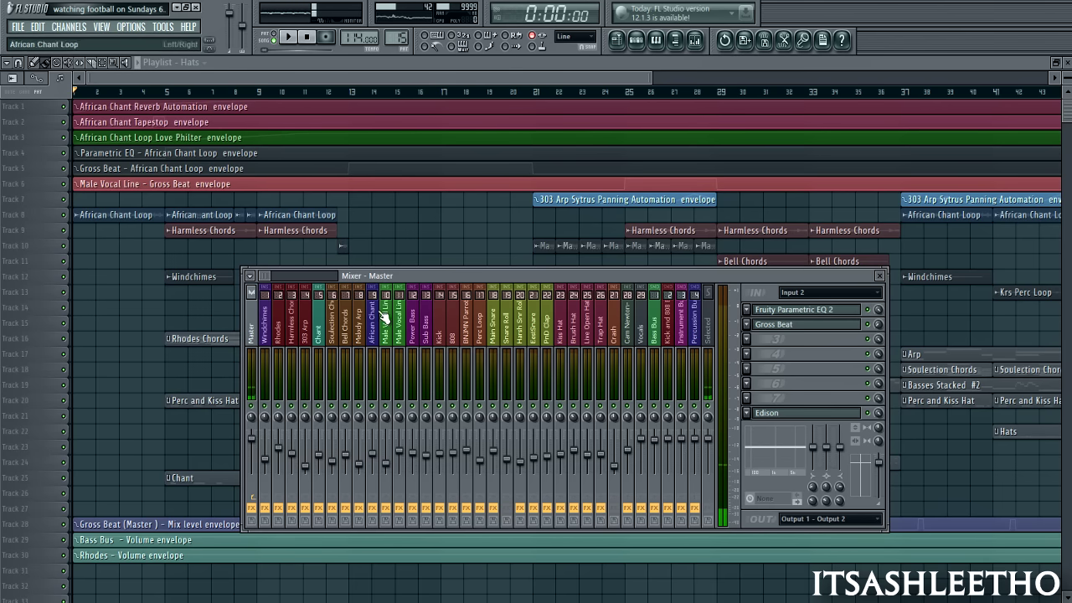
# Zoom the playlist in on the opening bars and play the African Chant Loop with its mixer effects bypassed
pyautogui.click(461, 64)
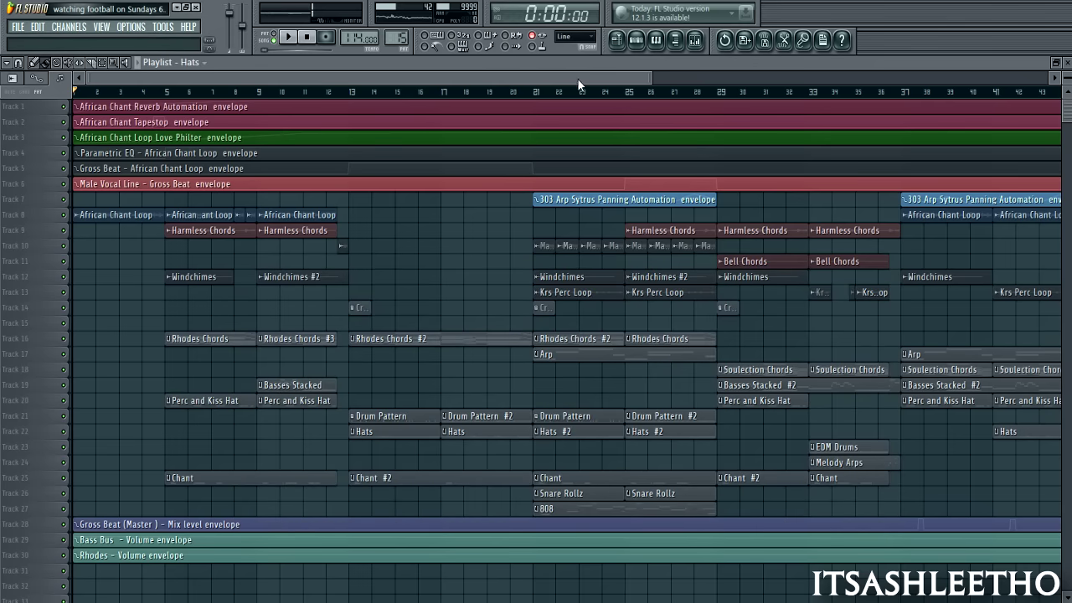
pyautogui.moveTo(452, 92); pyautogui.dragTo(375, 87)
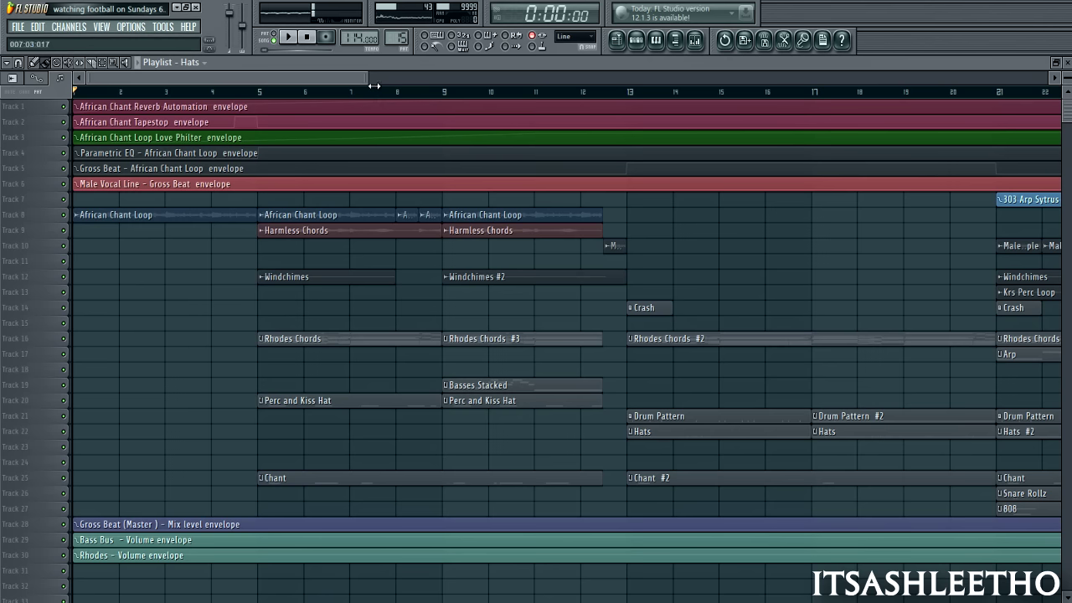
pyautogui.moveTo(374, 86); pyautogui.dragTo(312, 83)
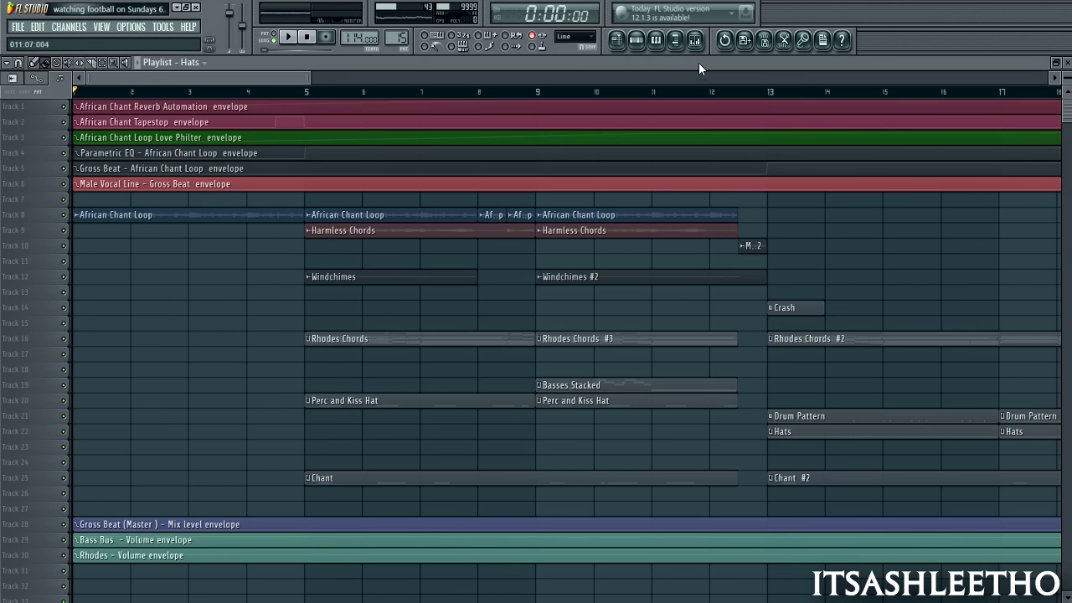
pyautogui.moveTo(304, 78); pyautogui.dragTo(530, 78)
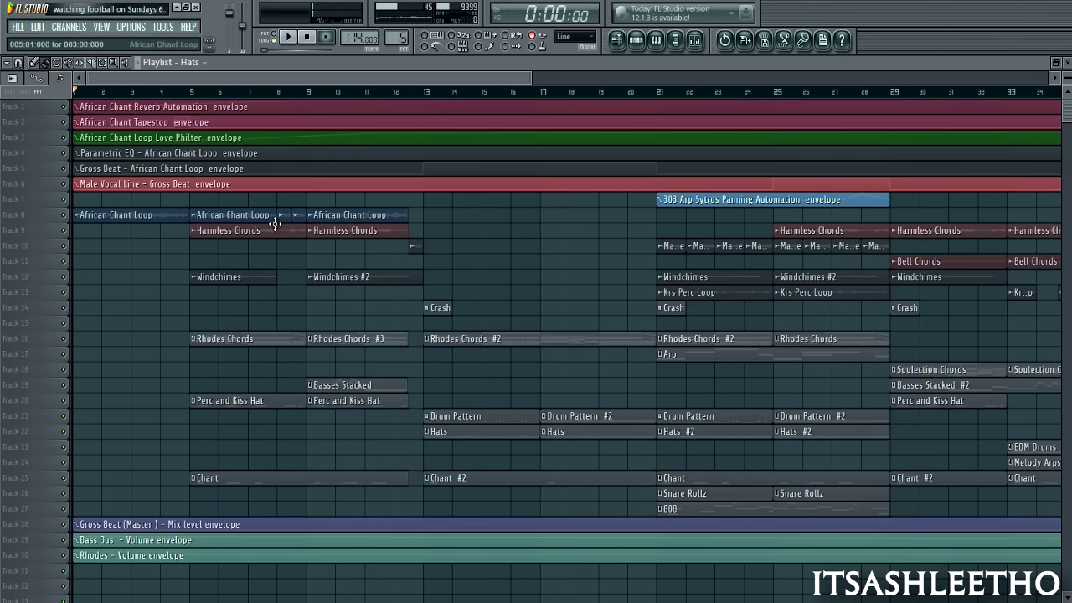
pyautogui.moveTo(537, 84); pyautogui.dragTo(237, 87)
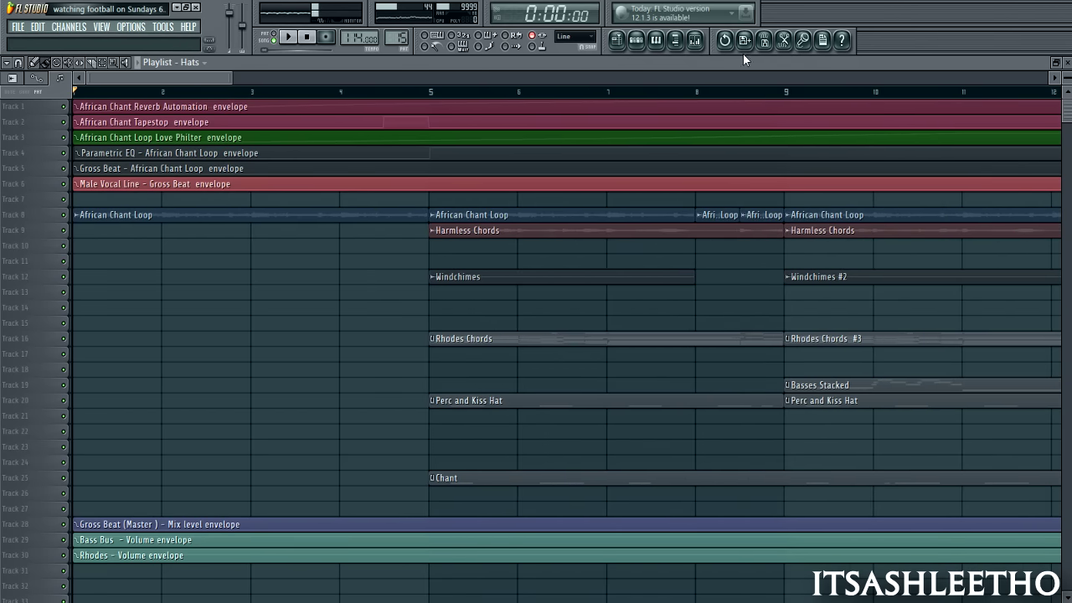
pyautogui.click(696, 42)
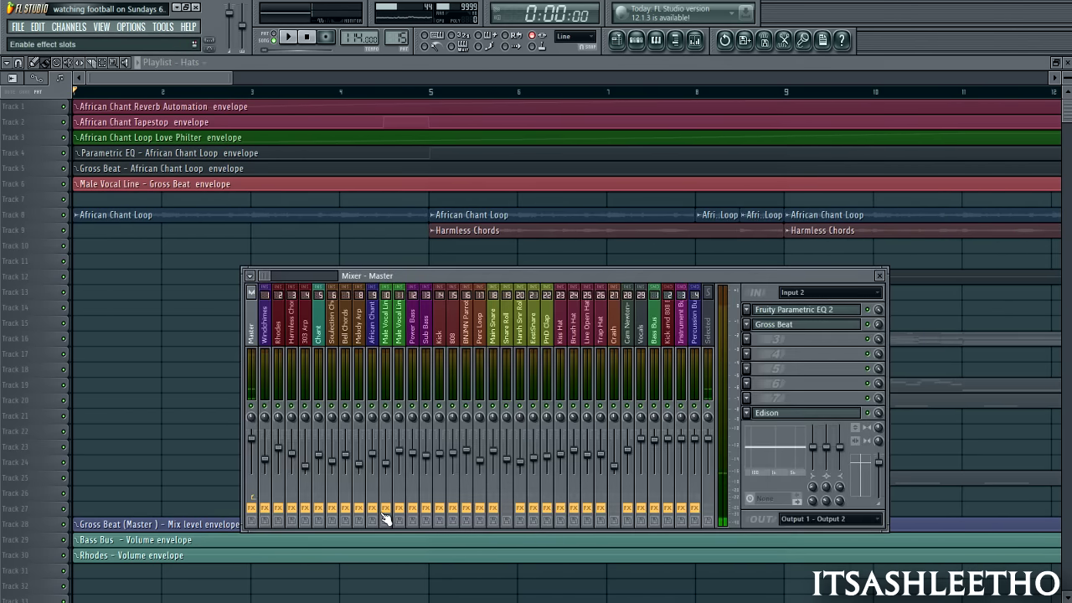
pyautogui.click(289, 40)
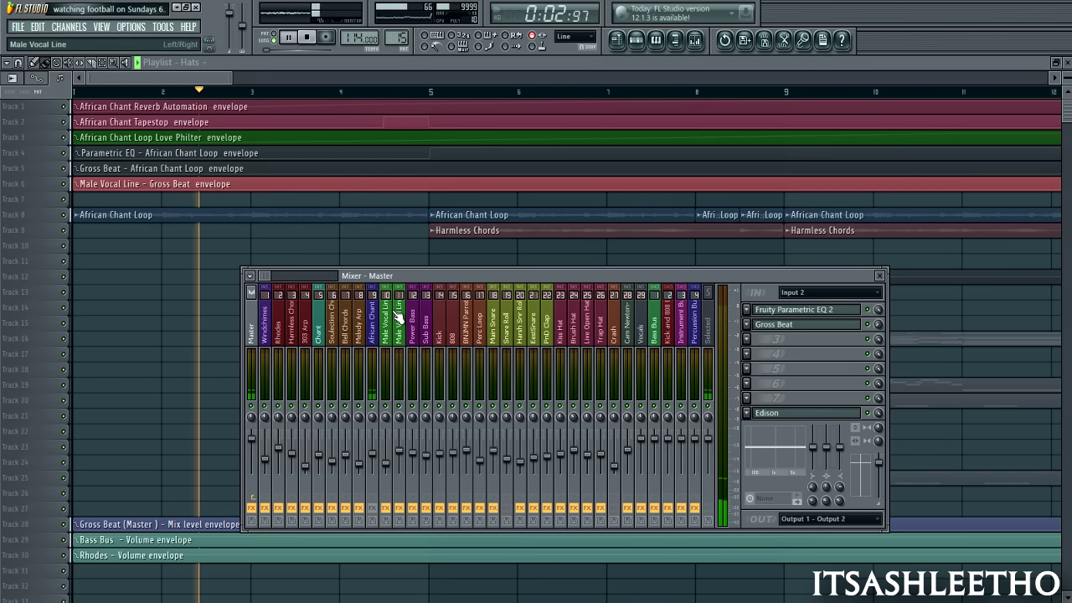
pyautogui.click(309, 40)
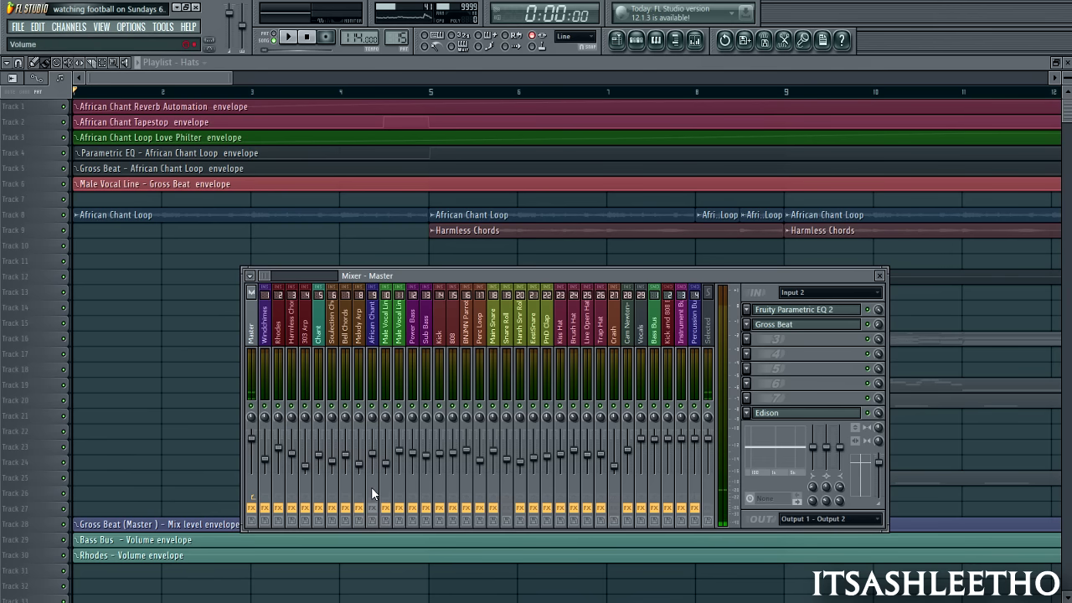
# Replay the opening African Chant Loop with its mixer effects enabled and close the mixer
pyautogui.press('space')
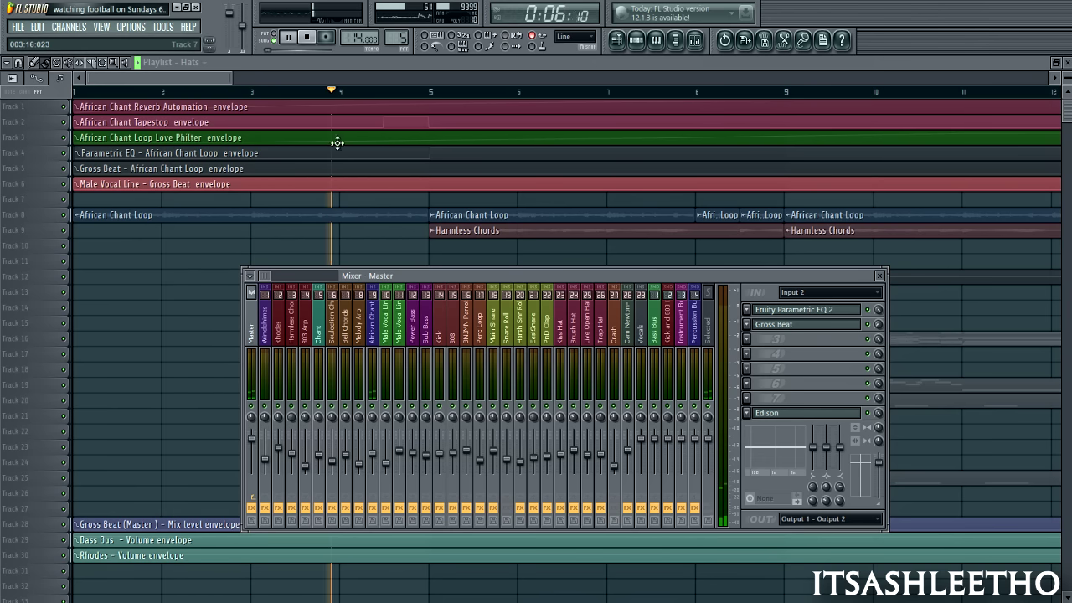
pyautogui.click(309, 39)
pyautogui.press('F9')
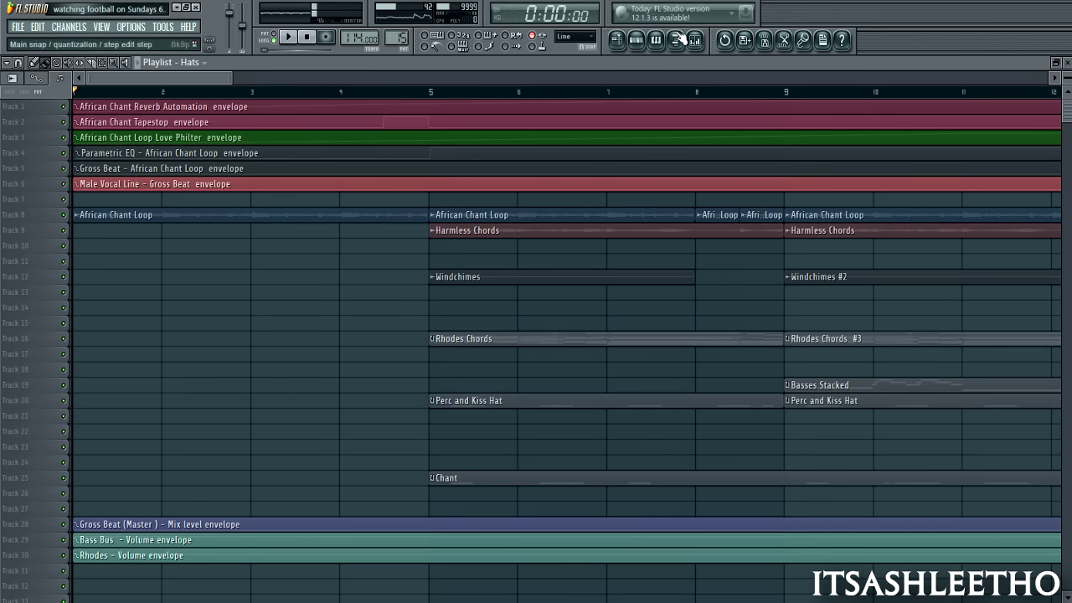
# Inspect the Fruity Love Philter and both Fruity Parametric EQ 2 effects on the African Chant Loop mixer track
pyautogui.moveTo(1067, 81); pyautogui.dragTo(1066, 89)
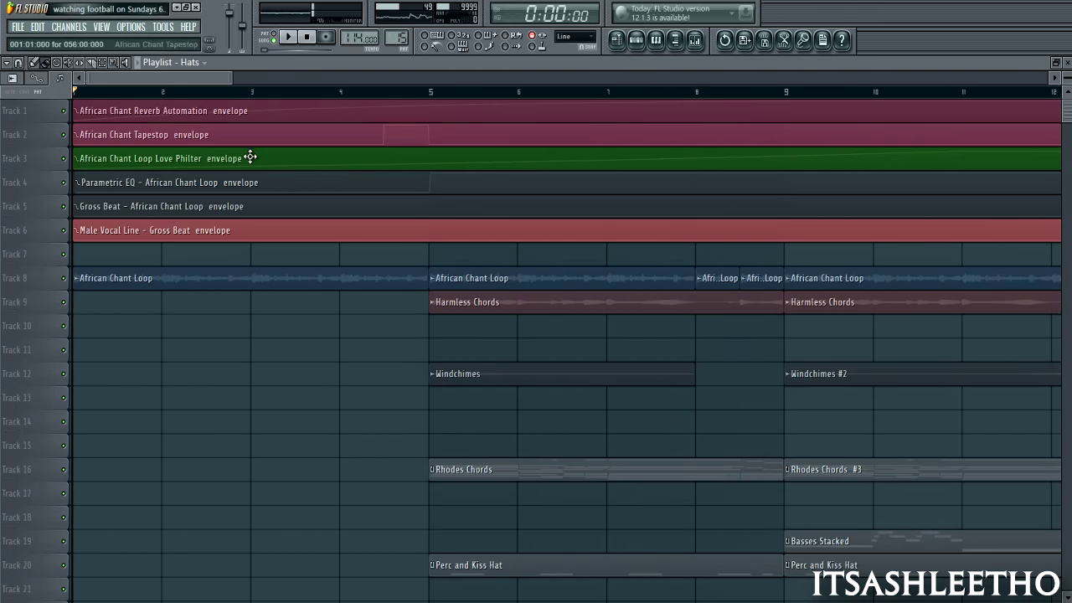
pyautogui.click(695, 40)
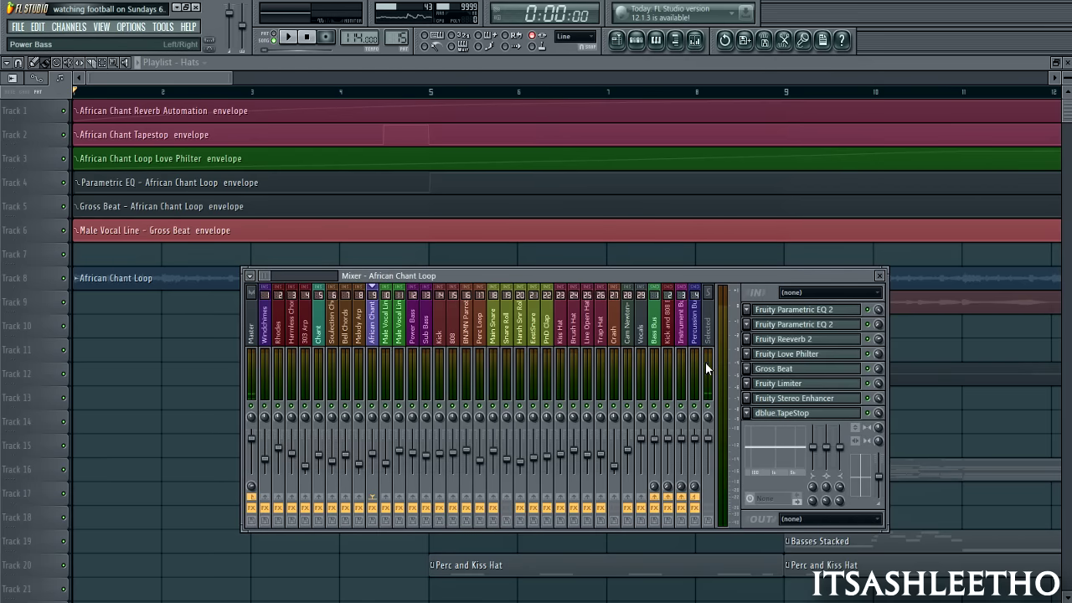
pyautogui.click(804, 362)
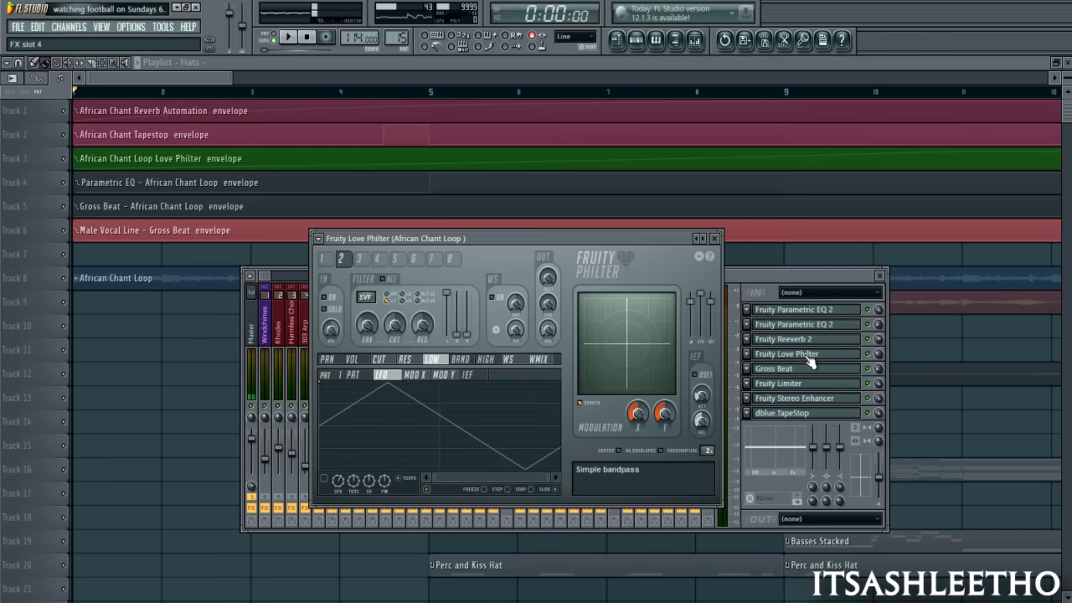
pyautogui.click(713, 239)
pyautogui.click(808, 310)
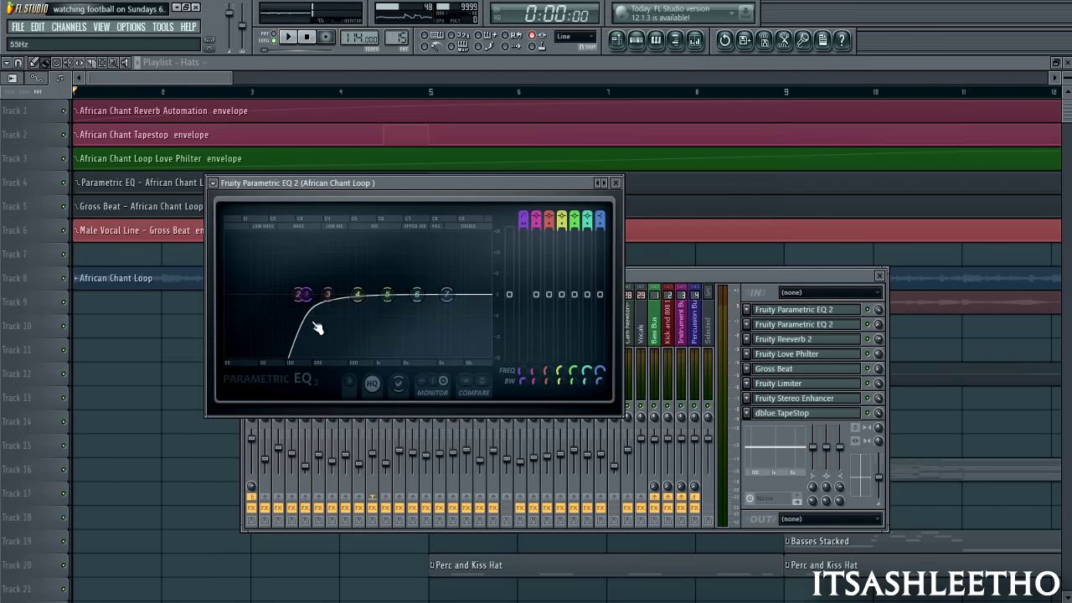
pyautogui.click(616, 182)
pyautogui.click(801, 324)
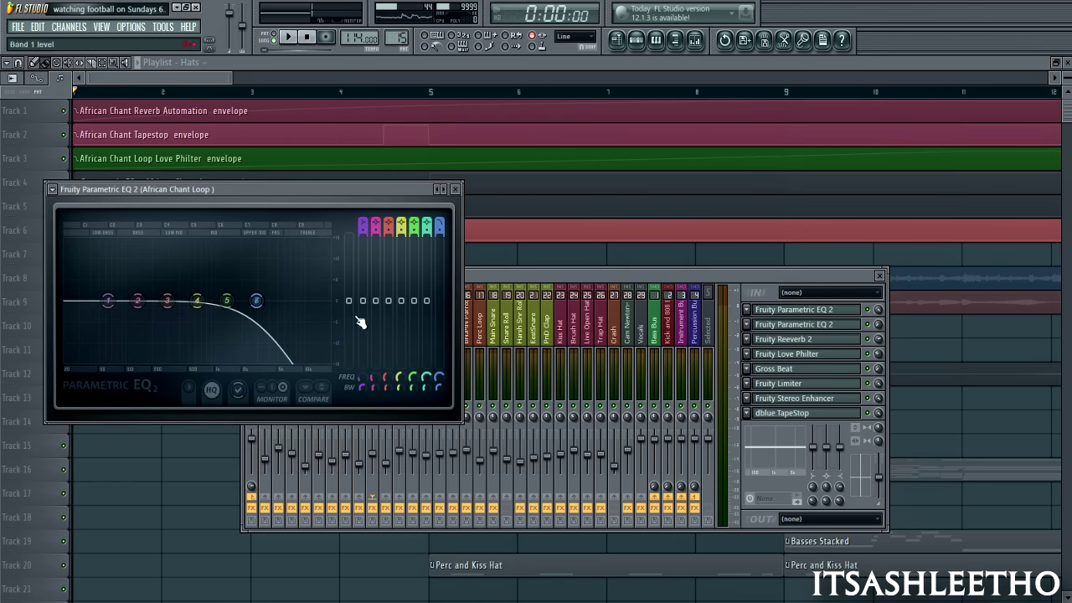
pyautogui.click(380, 64)
# Select the playlist time range from bar 5 to bar 9 and fit more tracks into view
pyautogui.scroll(-2, 309, 294)
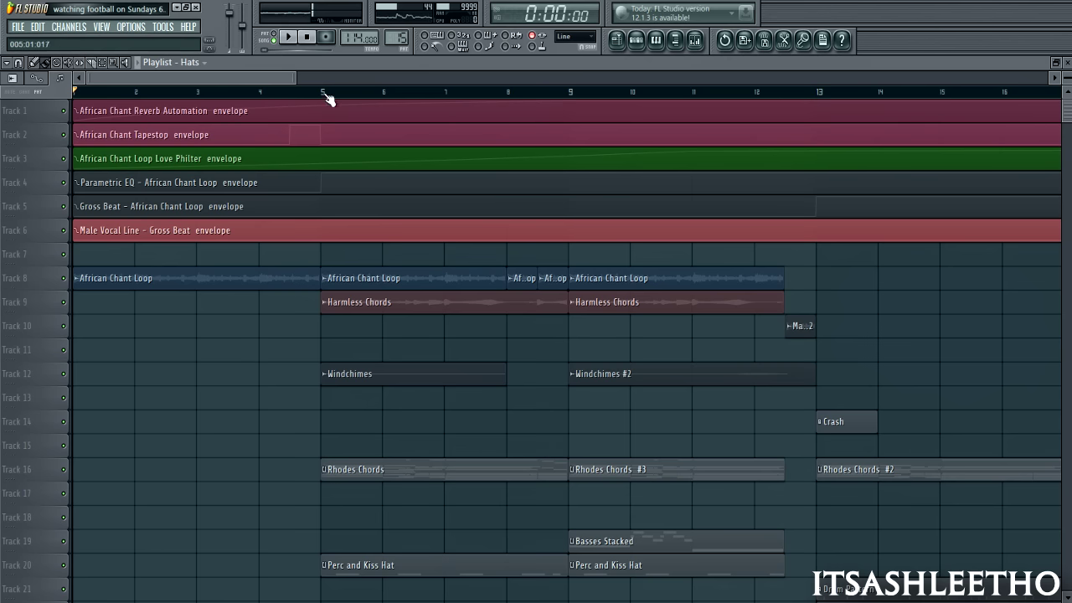
pyautogui.moveTo(326, 91); pyautogui.dragTo(576, 110)
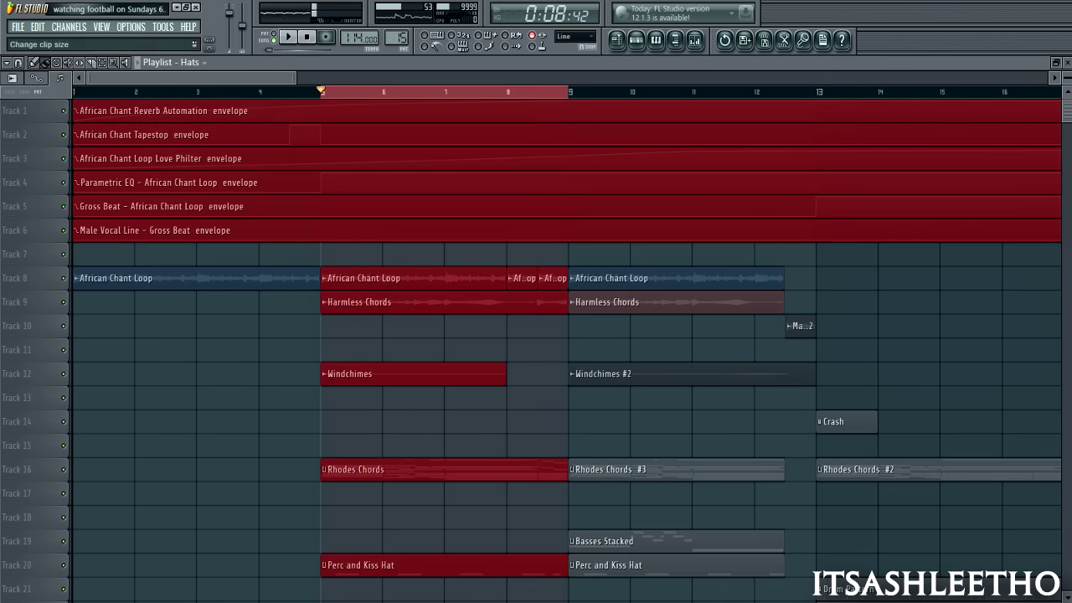
pyautogui.moveTo(1067, 78); pyautogui.dragTo(1067, 83)
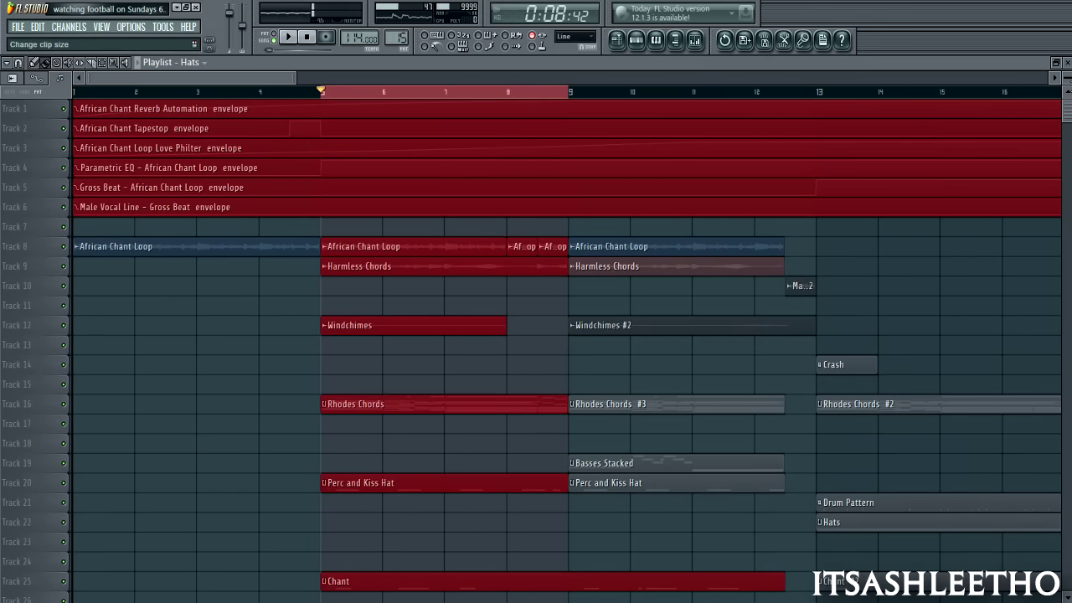
pyautogui.moveTo(1066, 78); pyautogui.dragTo(1066, 85)
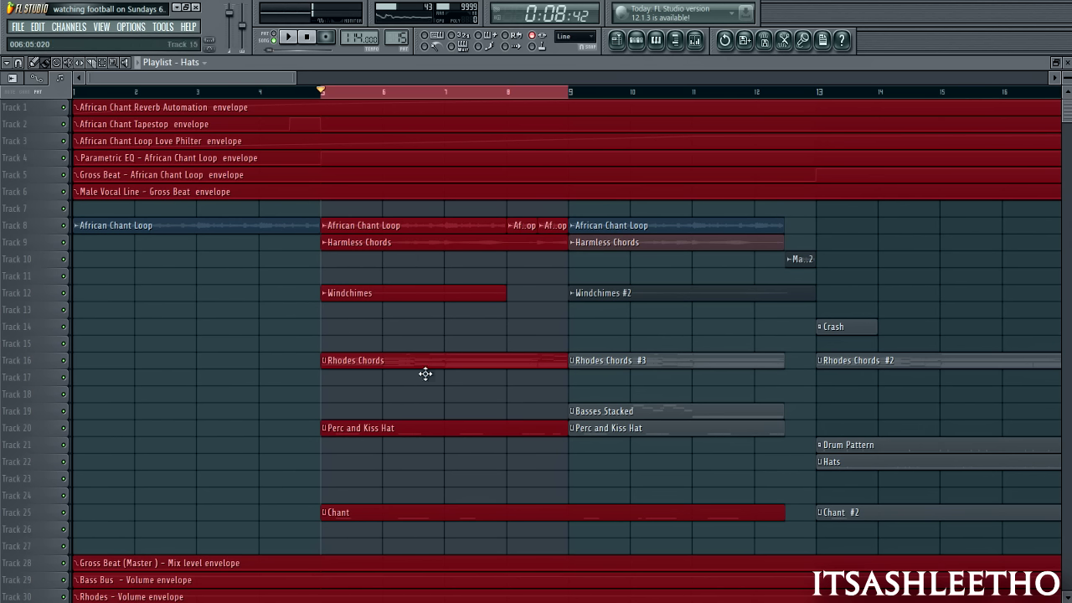
# Mute playlist tracks 10, 11, 20, 24 and 25, and play the selected range without percussion and chant
pyautogui.click(65, 261)
pyautogui.click(65, 276)
pyautogui.click(63, 428)
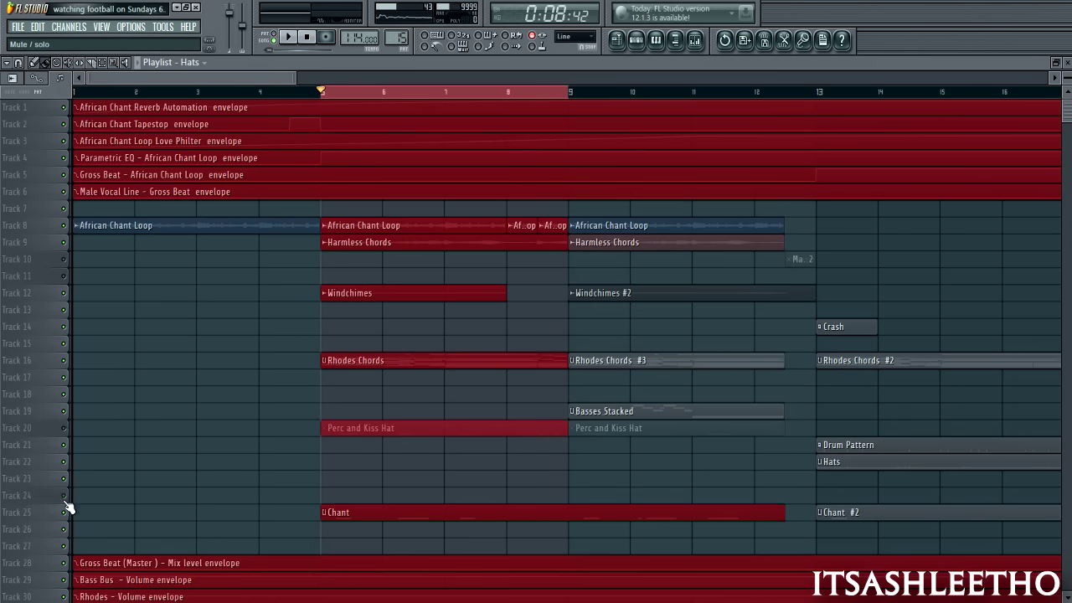
pyautogui.click(64, 512)
pyautogui.press('space')
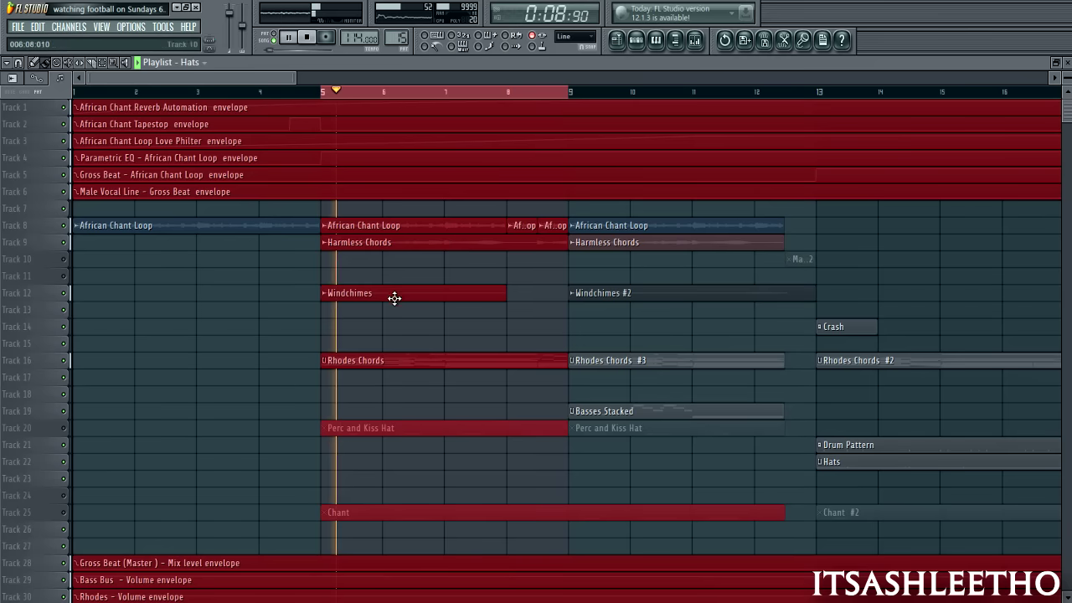
# Open the Rhodes Chords clip in the piano roll and listen to its chords within the song and as a pattern
pyautogui.doubleClick(388, 363)
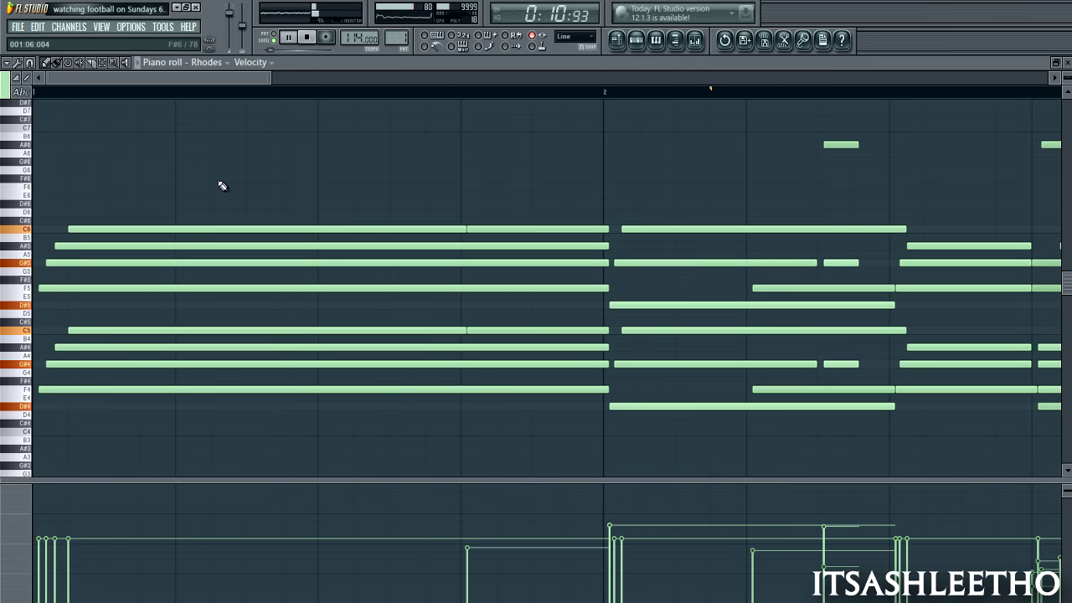
pyautogui.scroll(-5, 253, 176)
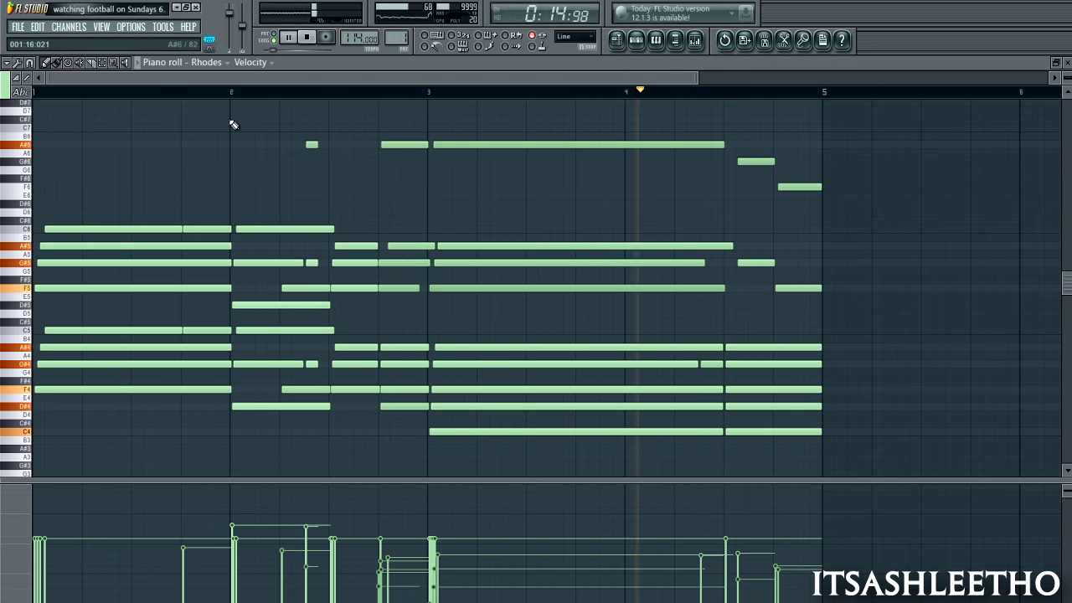
pyautogui.click(309, 38)
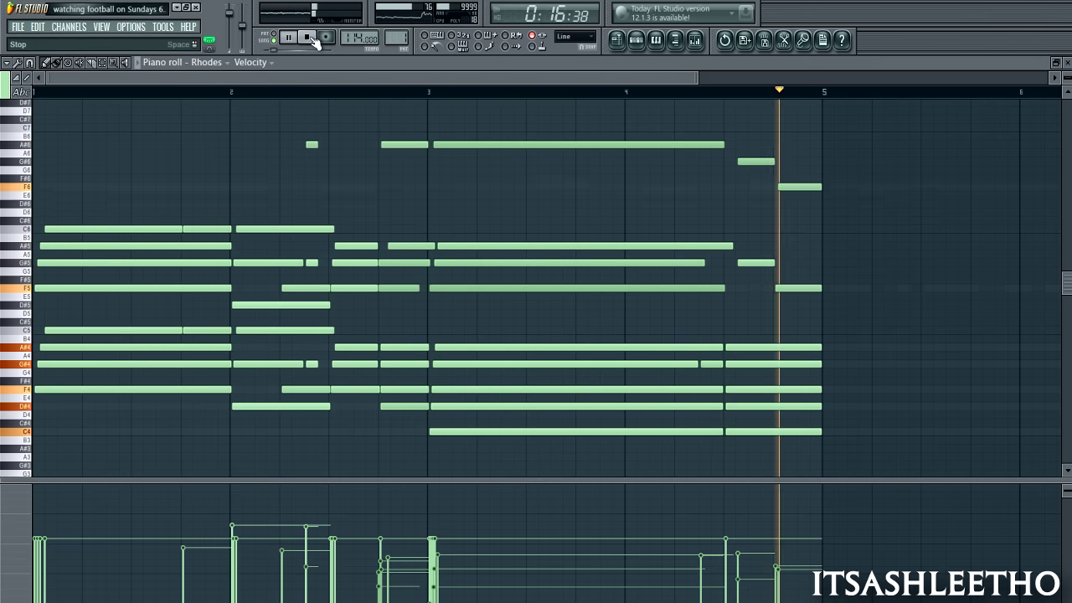
pyautogui.click(308, 38)
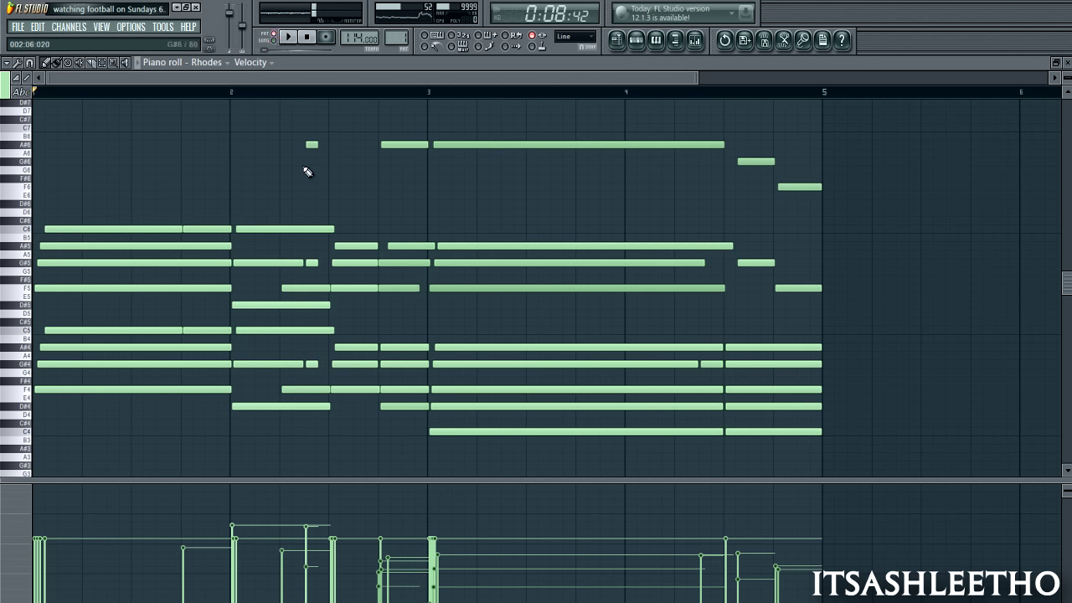
pyautogui.click(293, 39)
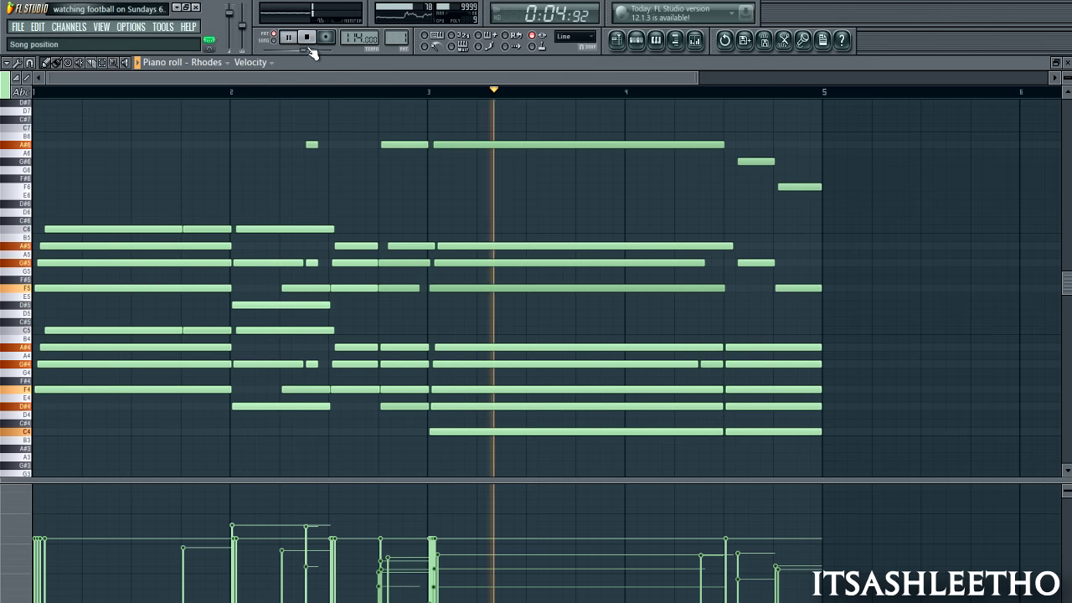
pyautogui.click(308, 39)
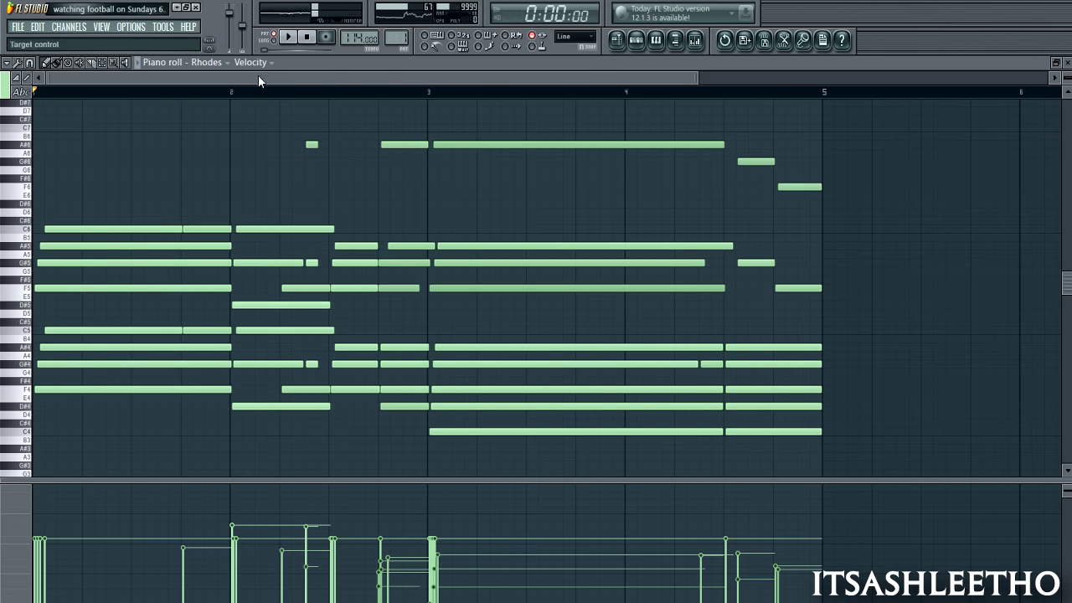
# Audition individual notes of the opening Rhodes chord on the piano roll keys and replay the whole pattern
pyautogui.click(23, 290)
pyautogui.click(23, 272)
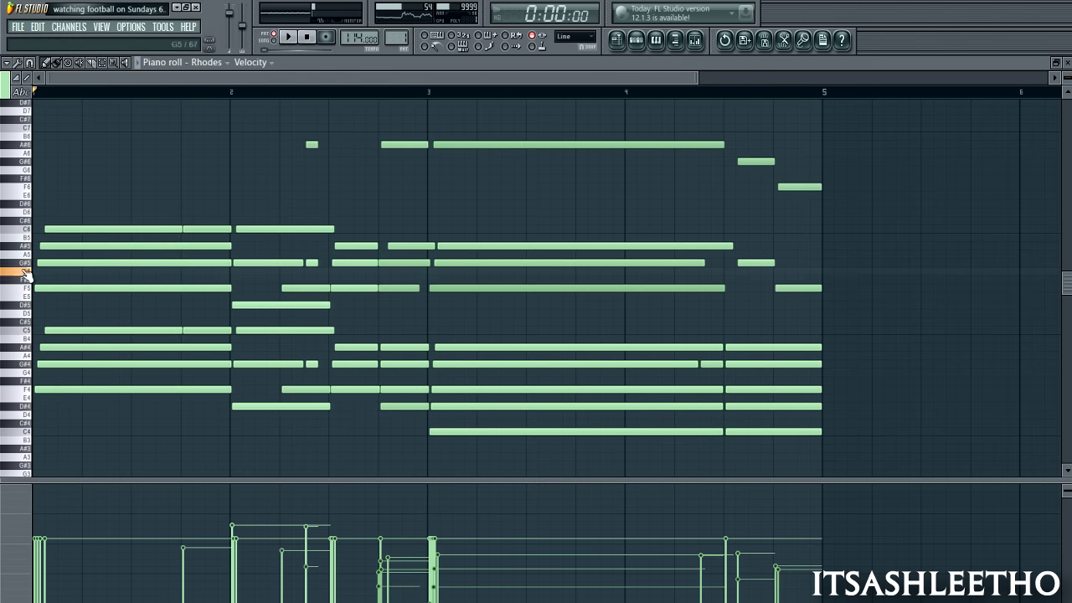
pyautogui.click(24, 239)
pyautogui.click(25, 255)
pyautogui.click(21, 232)
pyautogui.click(23, 241)
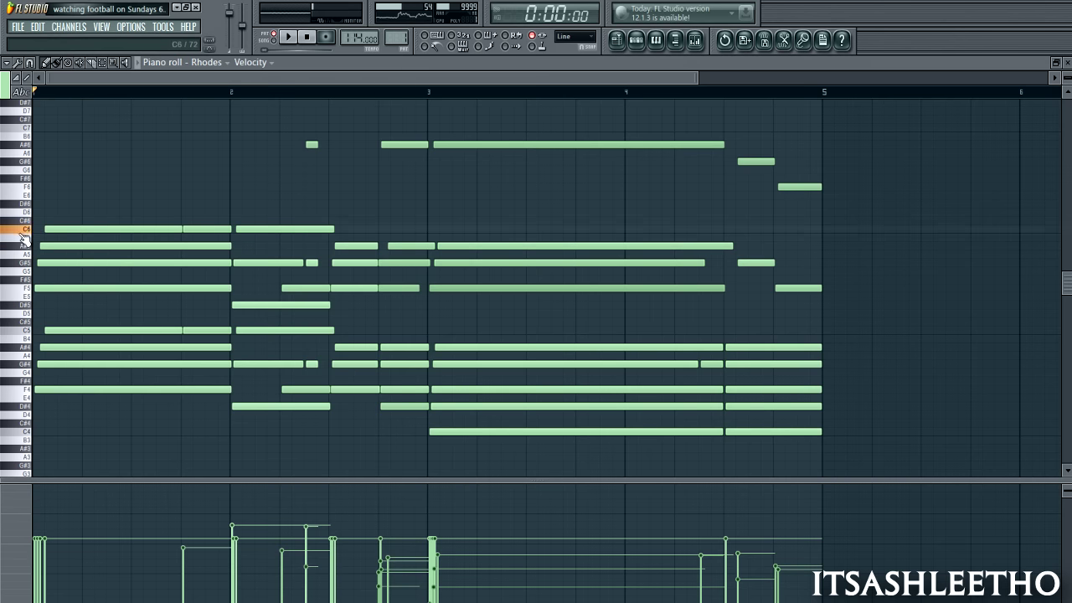
pyautogui.click(288, 37)
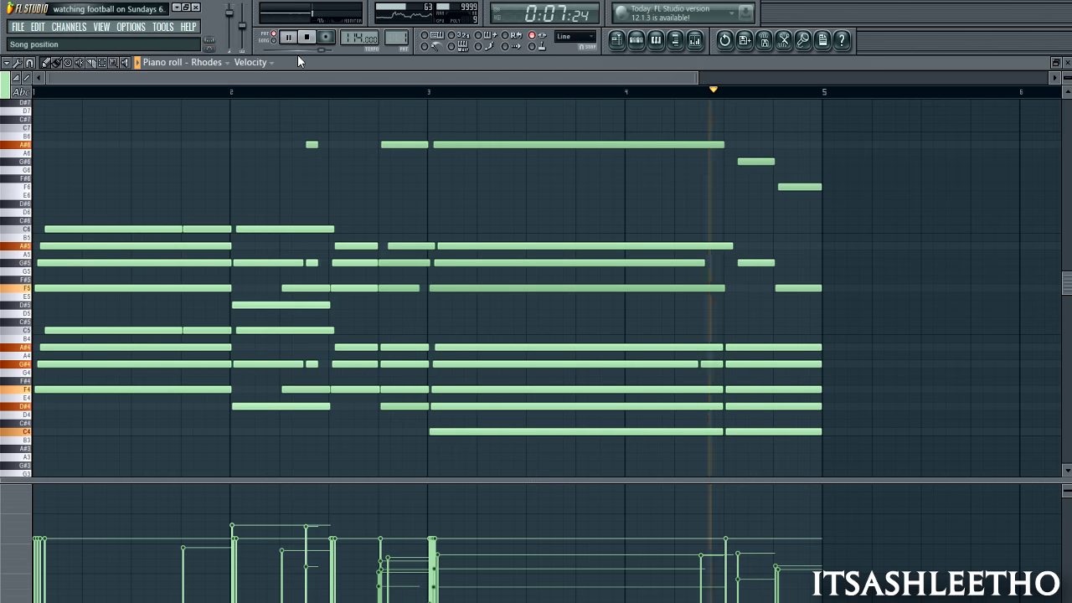
pyautogui.click(309, 37)
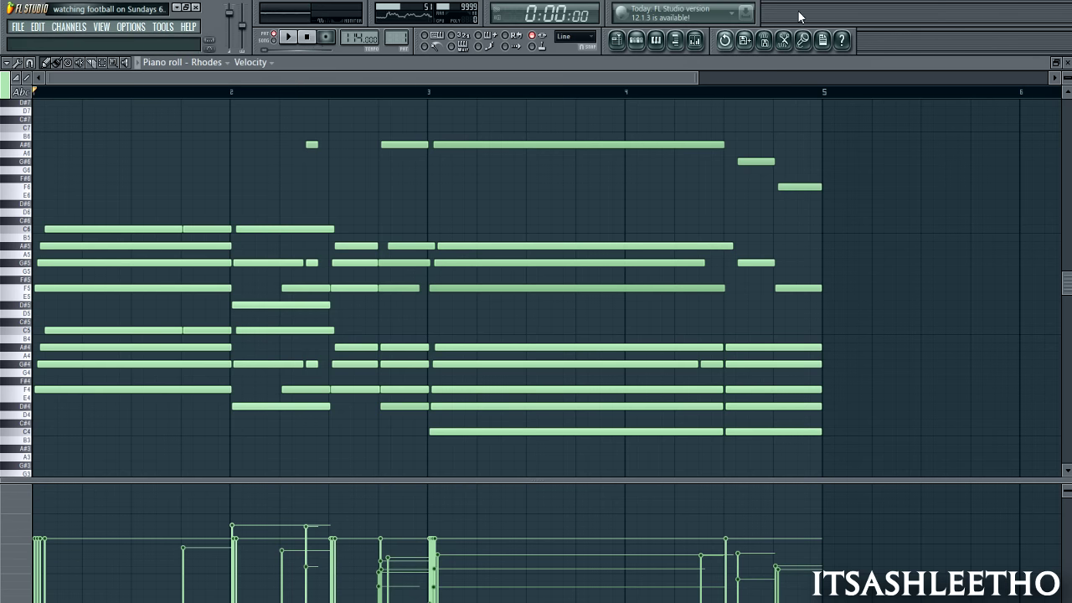
# Return to the playlist, mute the African Chant Loop on track 8, and play the selected range without it
pyautogui.click(1063, 62)
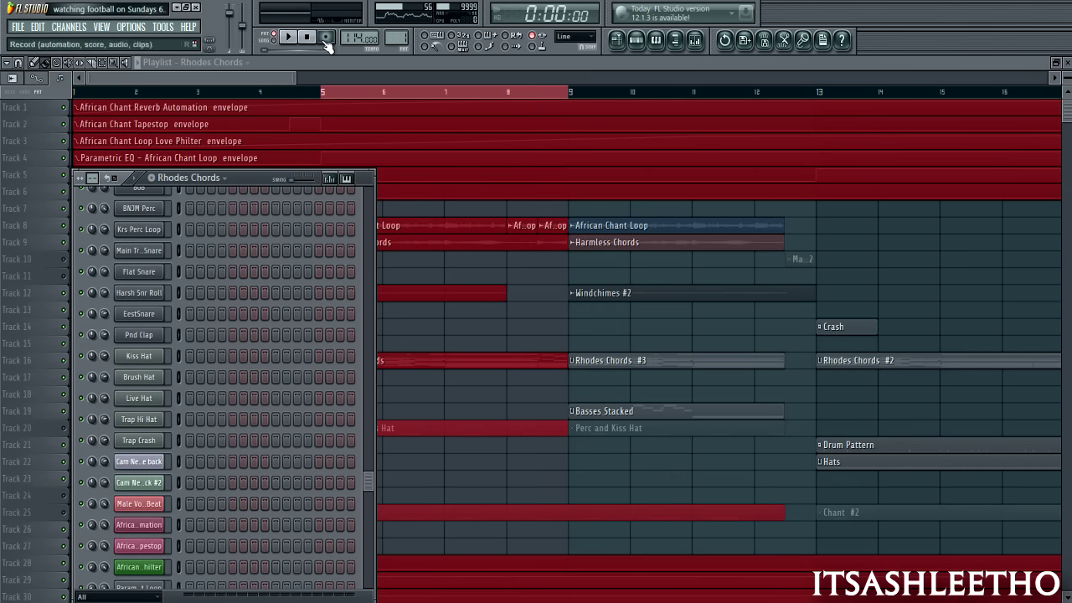
pyautogui.click(384, 66)
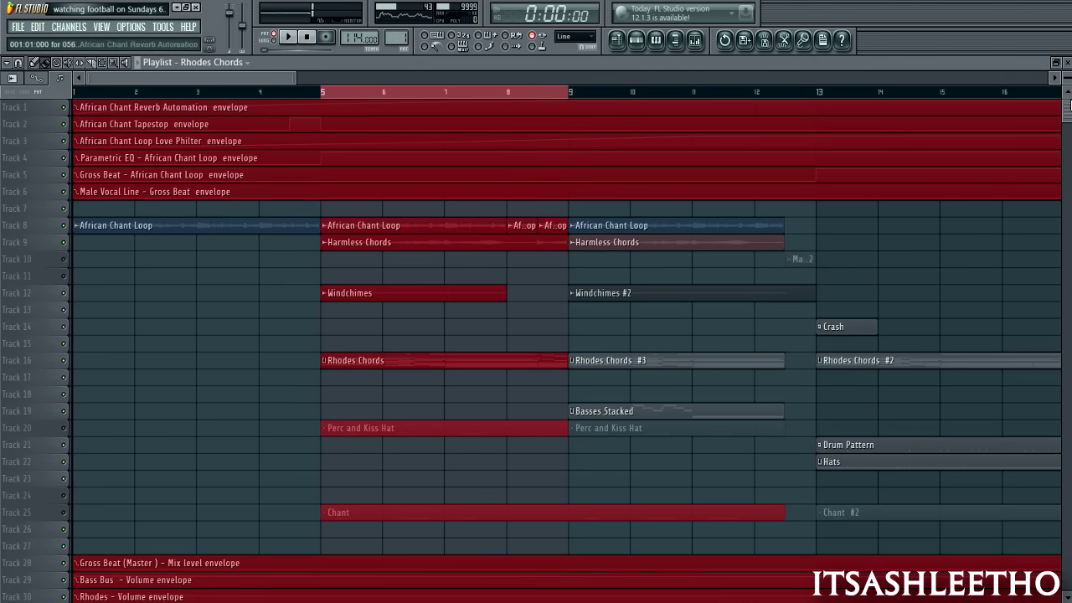
pyautogui.moveTo(1068, 78); pyautogui.dragTo(1068, 88)
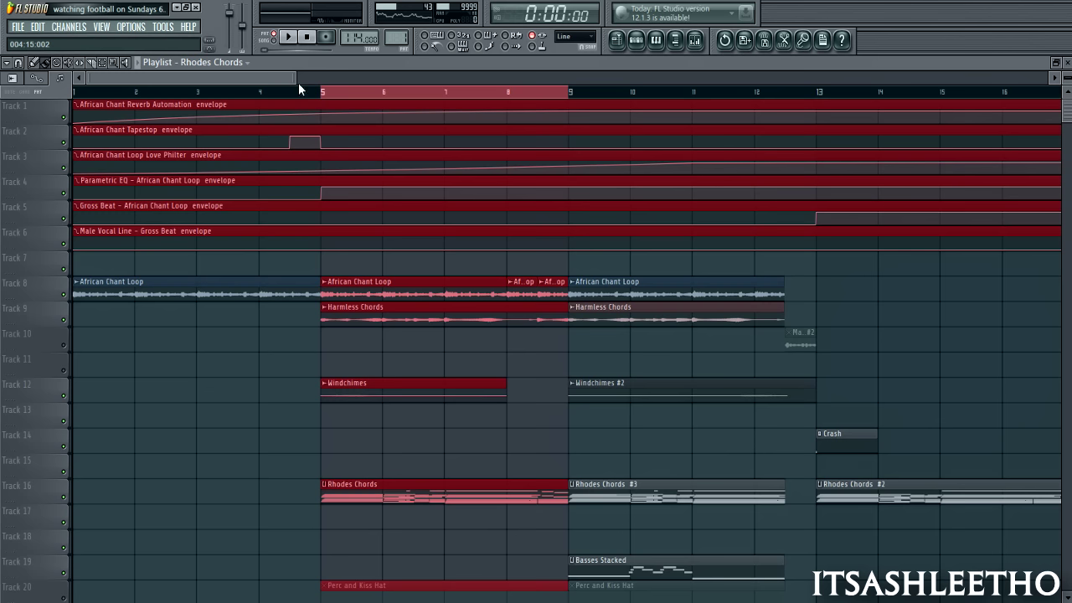
pyautogui.click(64, 294)
pyautogui.press('space')
pyautogui.press('space')
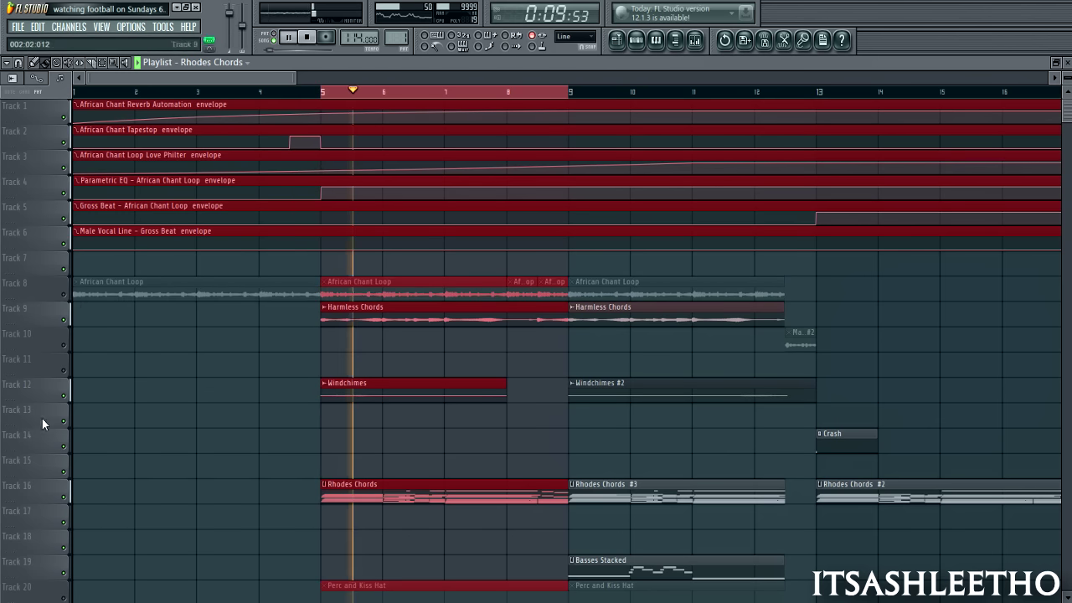
# Mute and unmute the Rhodes Chords on track 16 to compare, and unmute the African Chant Loop on track 8
pyautogui.click(64, 498)
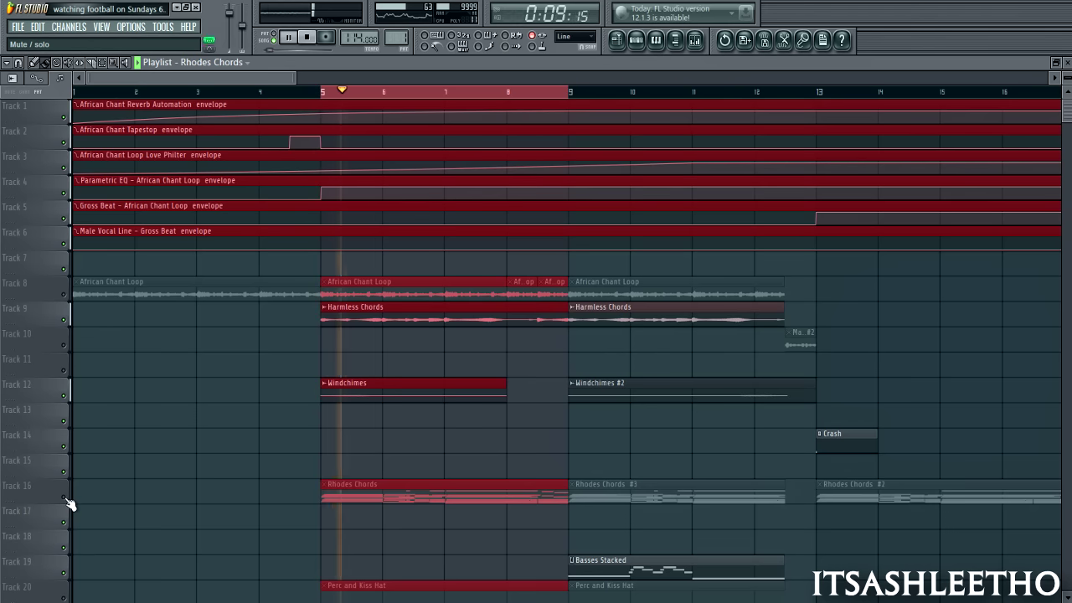
pyautogui.click(66, 497)
pyautogui.click(65, 298)
pyautogui.press('space')
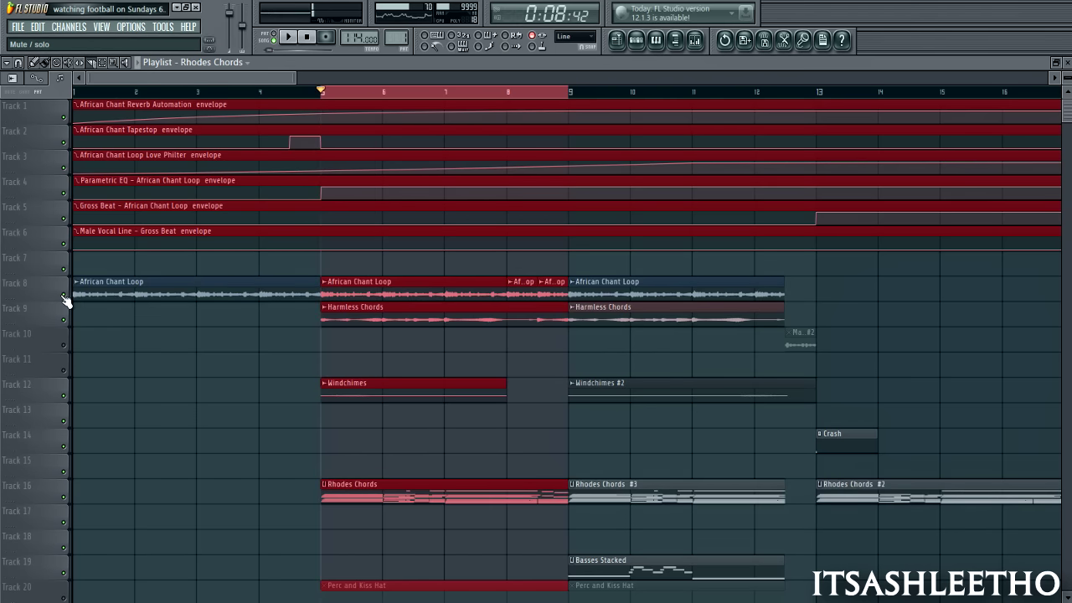
# Unmute the Perc and Kiss Hat on track 20 and the Chant on track 25
pyautogui.scroll(-3, 210, 342)
pyautogui.scroll(-2, 210, 371)
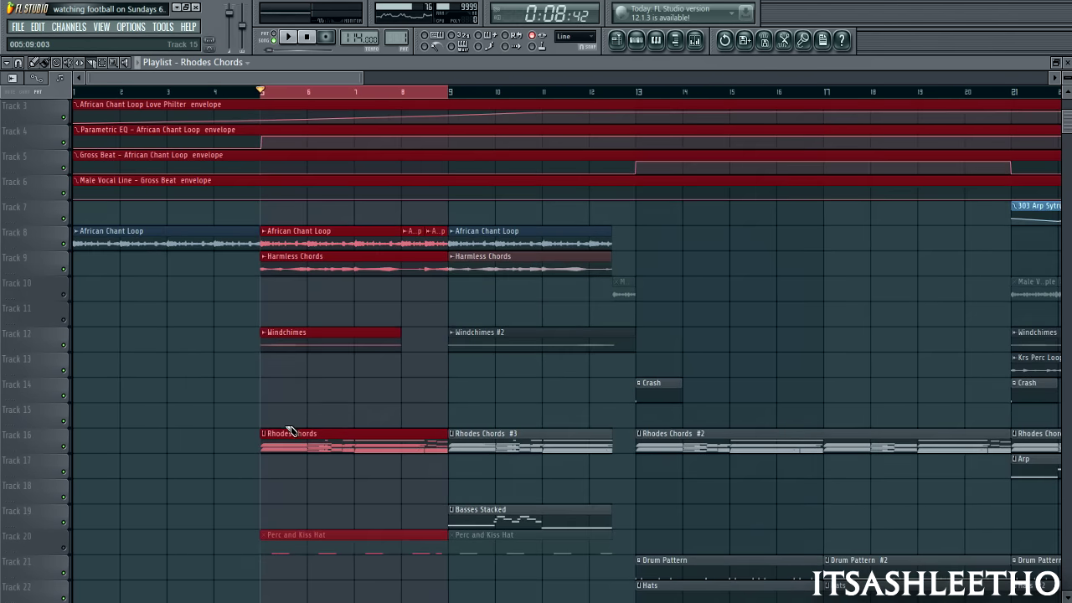
pyautogui.scroll(-1, 293, 307)
pyautogui.scroll(-2, 300, 368)
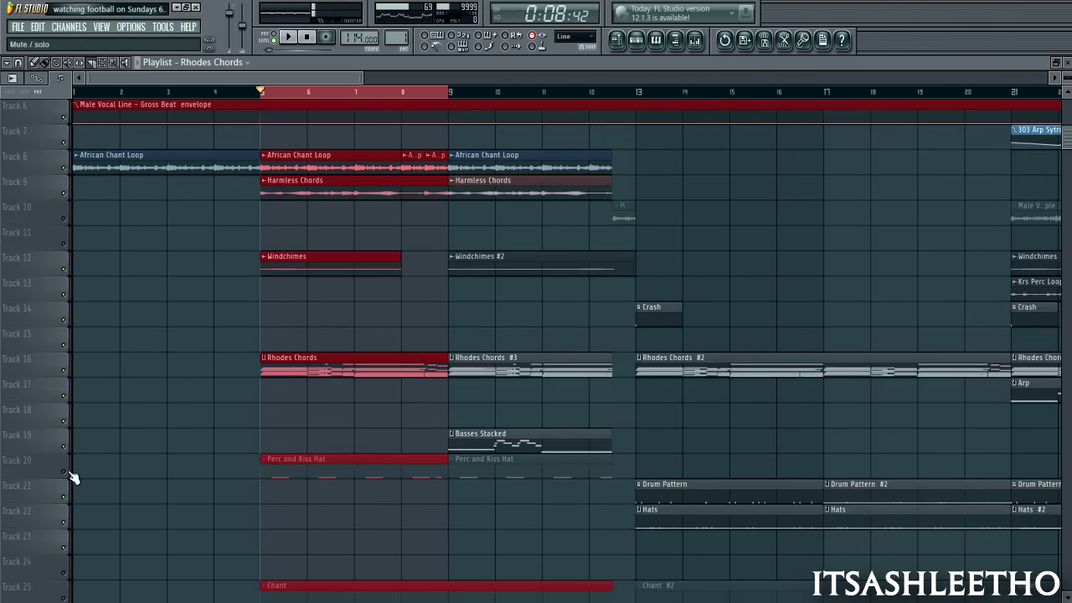
pyautogui.click(66, 473)
pyautogui.scroll(-1, 334, 442)
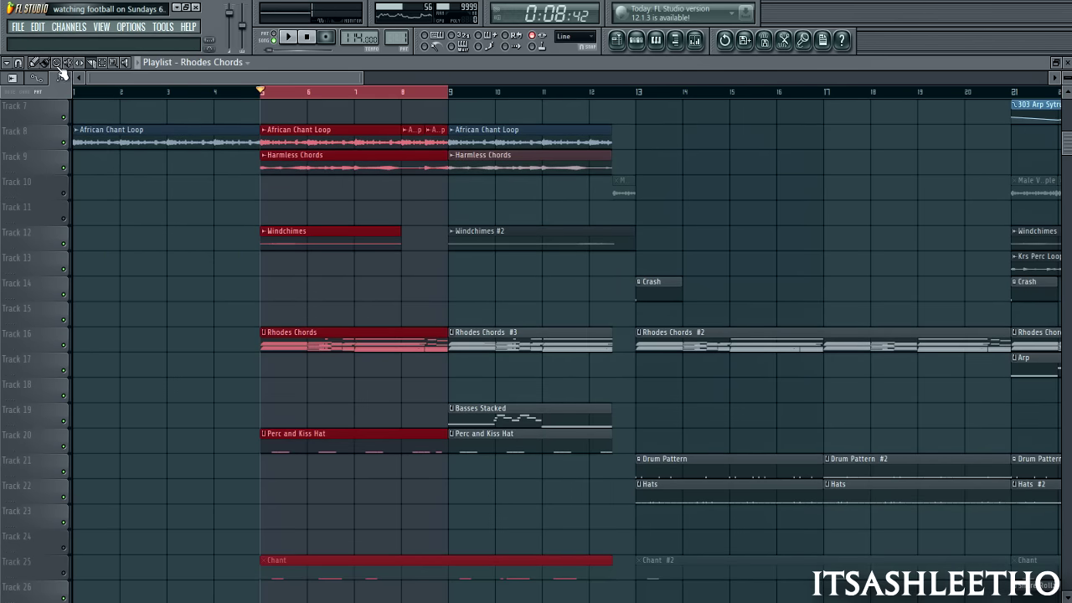
pyautogui.scroll(-3, 357, 437)
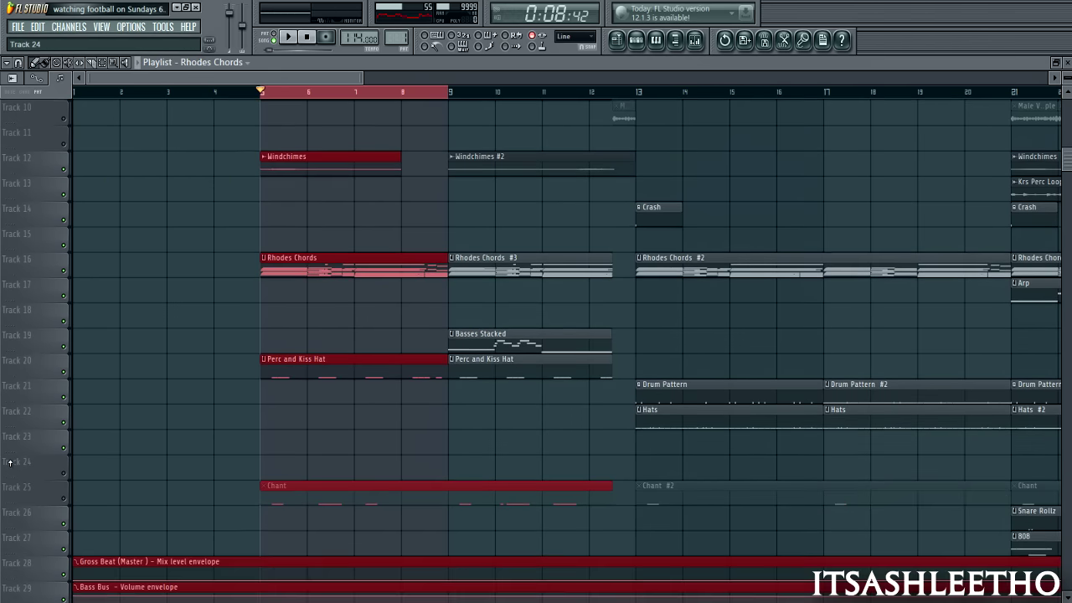
pyautogui.click(64, 496)
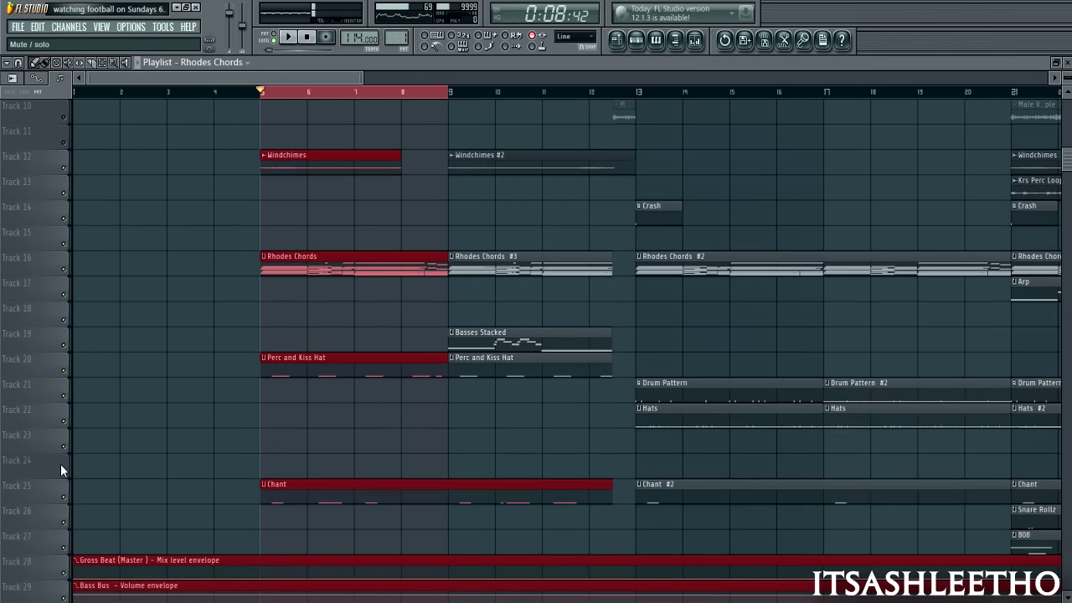
# Open the Perc and Kiss Hat clip in the piano roll, play the pattern and review its channels in the step sequencer
pyautogui.doubleClick(324, 371)
pyautogui.scroll(-2, 342, 292)
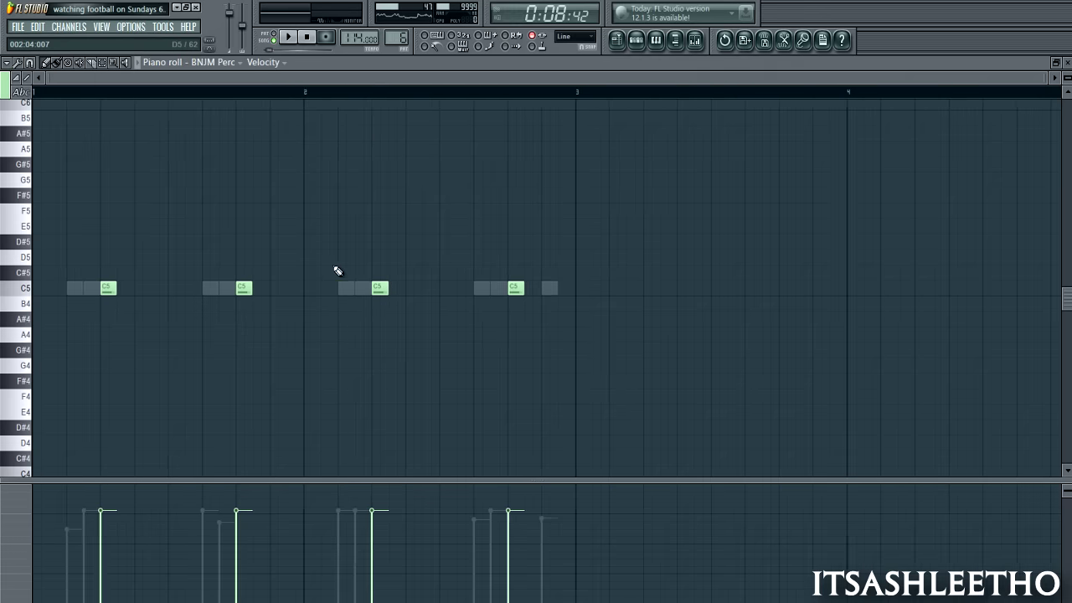
pyautogui.click(284, 36)
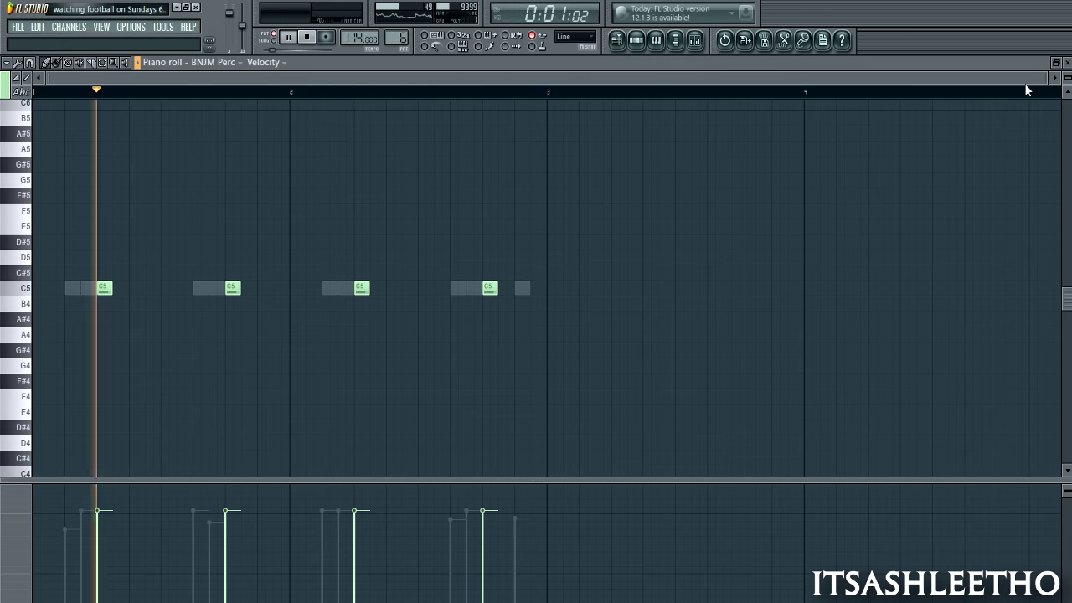
pyautogui.click(1057, 63)
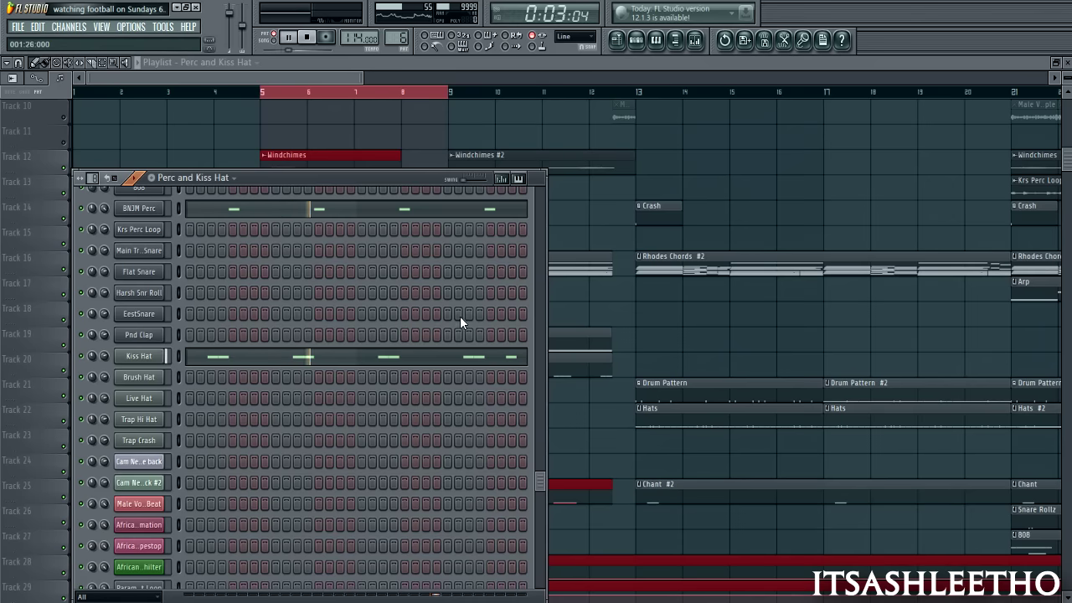
pyautogui.scroll(3, 460, 303)
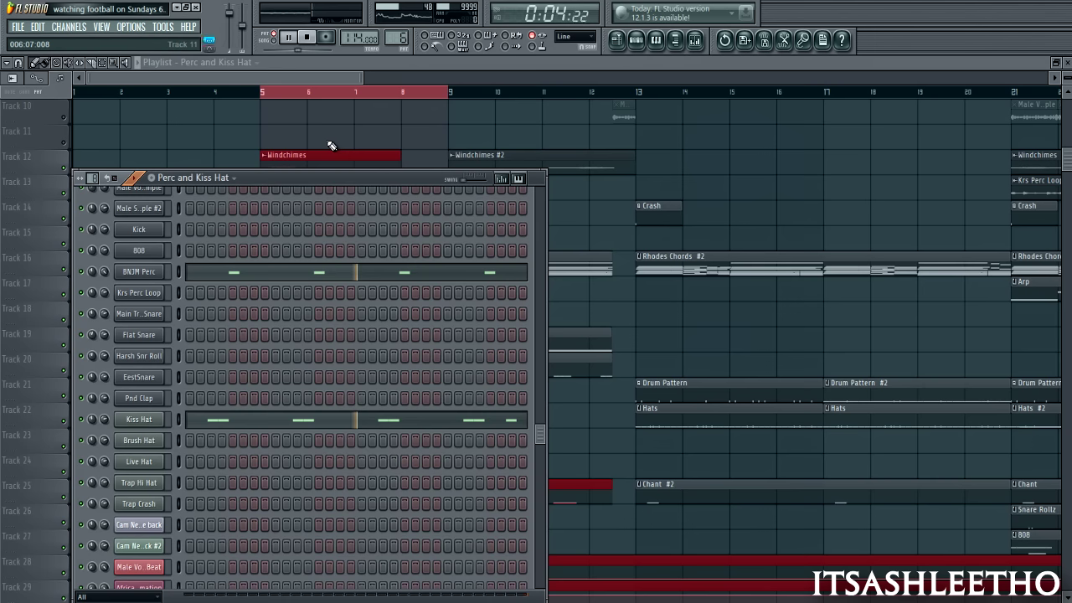
pyautogui.click(308, 37)
pyautogui.click(303, 59)
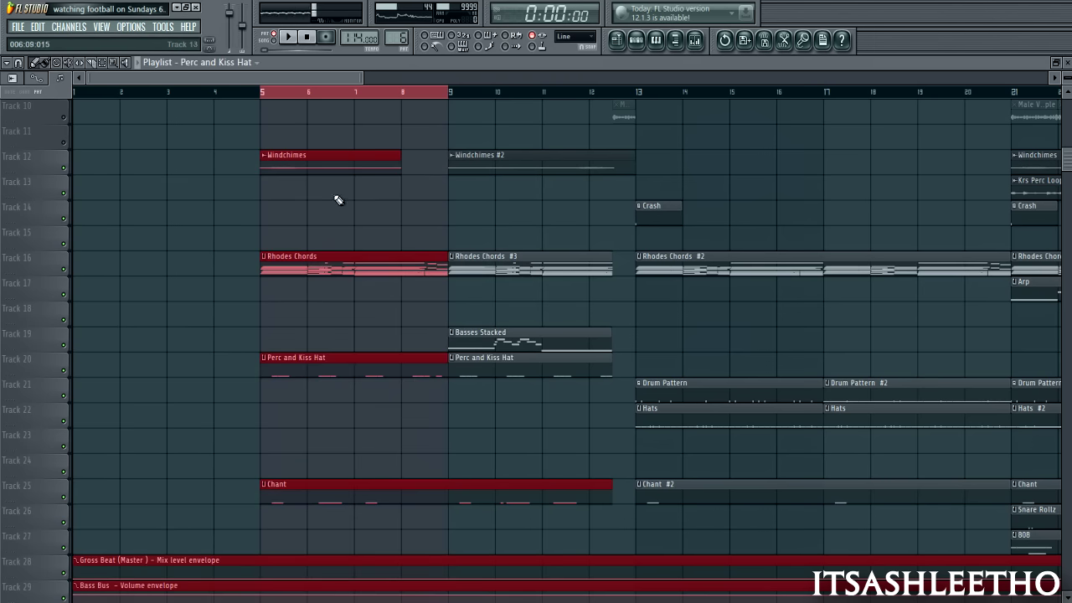
# Open the Chant clip in the piano roll, play the pattern and view its full run of vocal chant notes
pyautogui.scroll(-3, 334, 238)
pyautogui.doubleClick(259, 488)
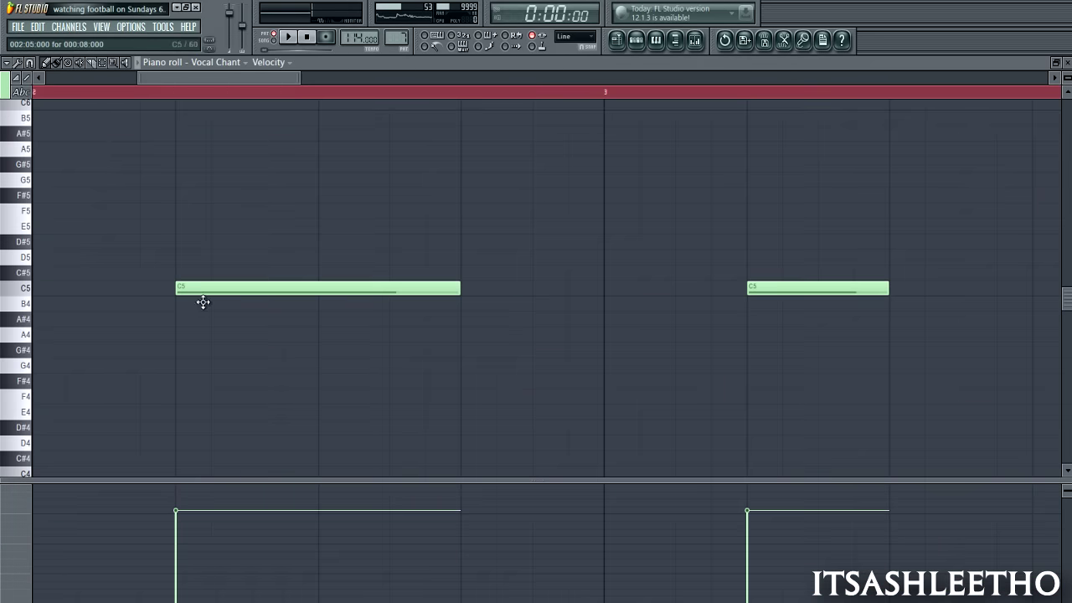
pyautogui.click(287, 37)
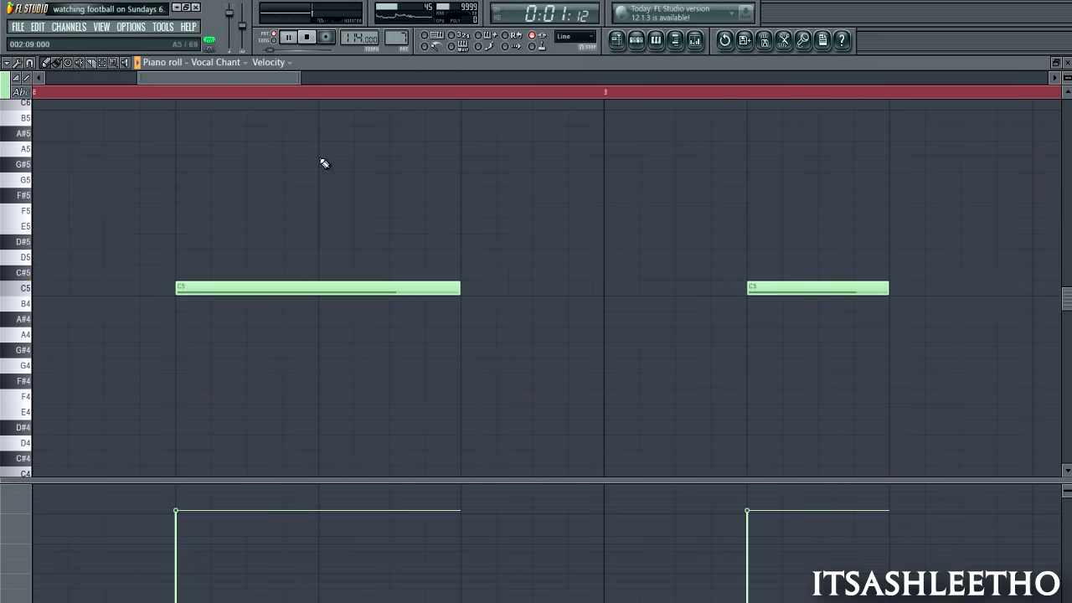
pyautogui.scroll(-3, 324, 163)
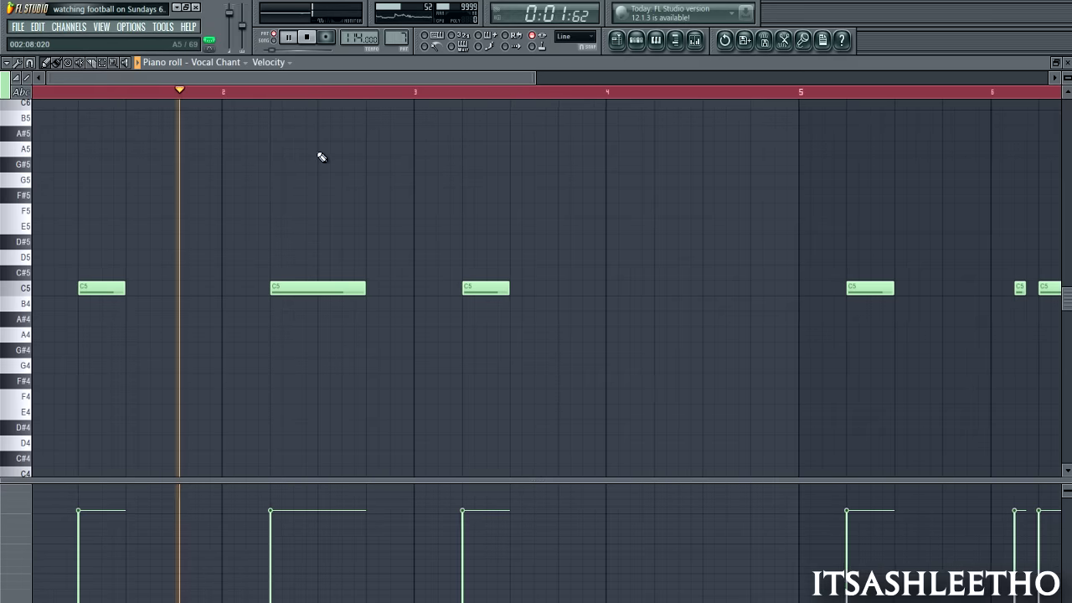
pyautogui.click(306, 37)
pyautogui.press('Escape')
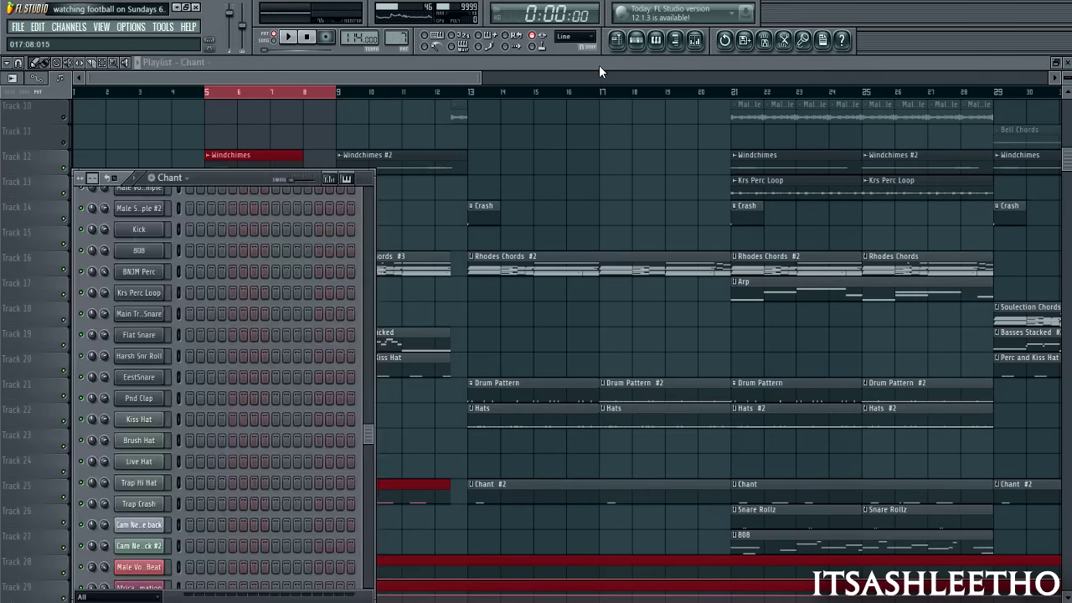
# Inspect the Power Bass channel's BassStation synth from the step sequencer, and close the plugin
pyautogui.click(599, 65)
pyautogui.keyDown('ctrl'); pyautogui.scroll(4, 359, 304); pyautogui.keyUp('ctrl')
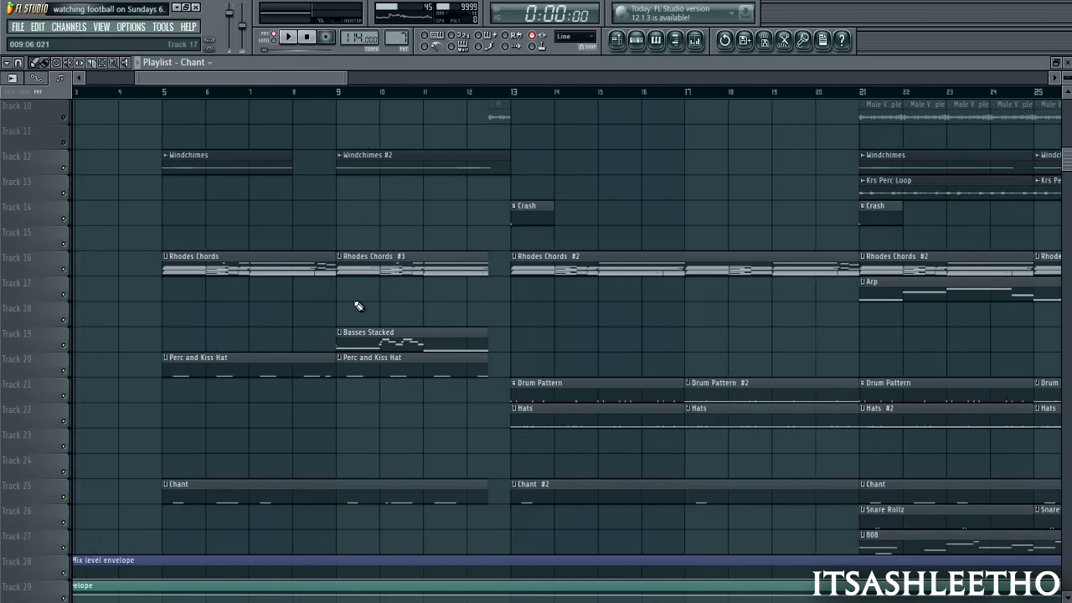
pyautogui.scroll(3, 457, 285)
pyautogui.keyDown('ctrl'); pyautogui.scroll(-2, 458, 286); pyautogui.keyUp('ctrl')
pyautogui.scroll(1, 458, 286)
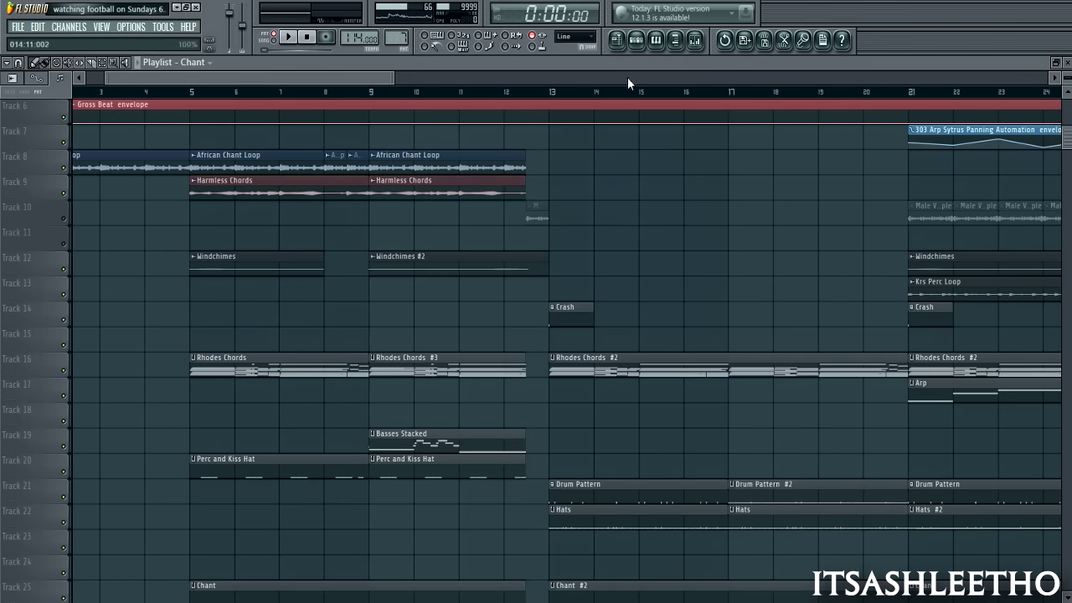
pyautogui.click(638, 43)
pyautogui.scroll(8, 202, 252)
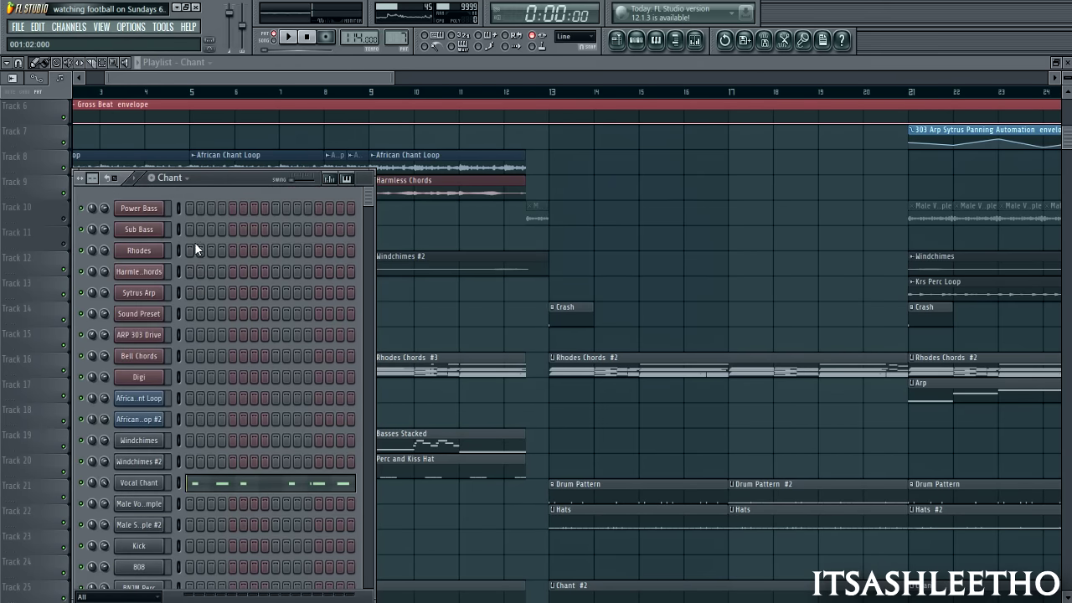
pyautogui.click(140, 209)
pyautogui.moveTo(330, 283); pyautogui.dragTo(342, 255)
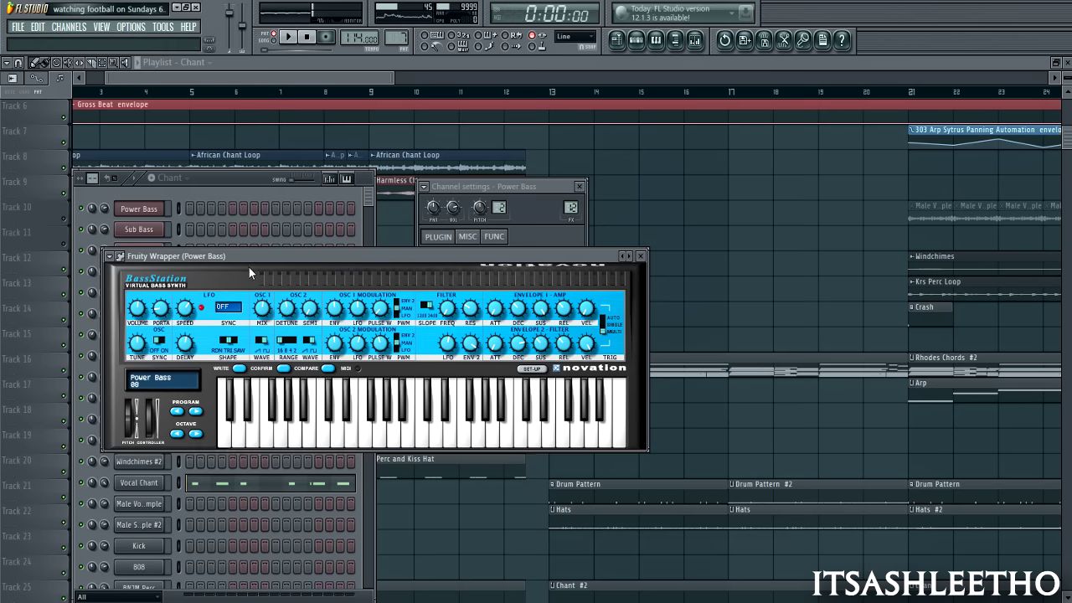
pyautogui.moveTo(253, 257); pyautogui.dragTo(345, 253)
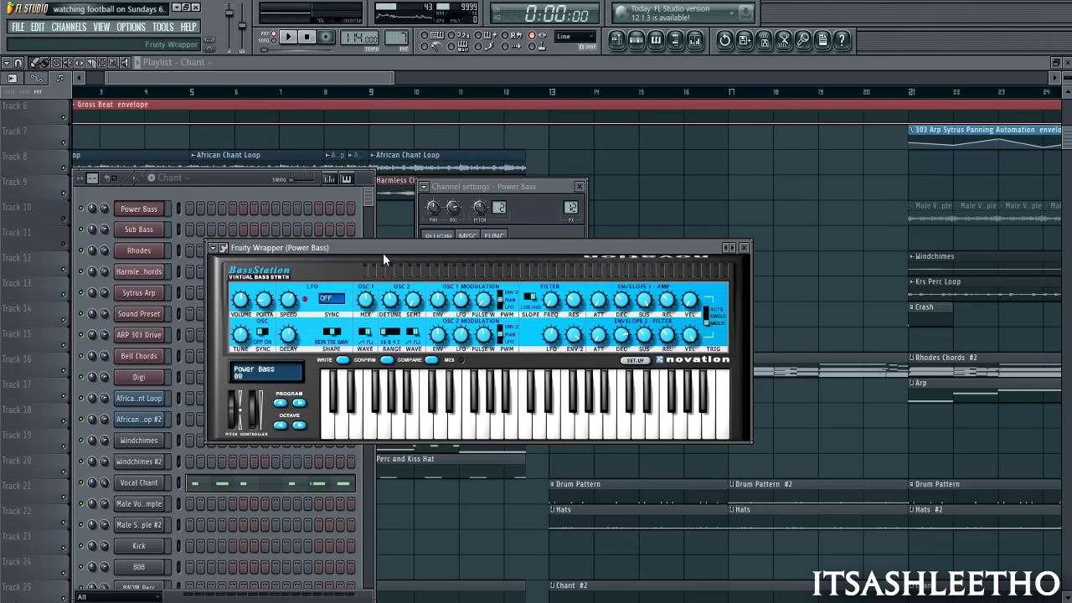
pyautogui.click(224, 177)
pyautogui.click(744, 249)
# Select the Basses Stacked pattern, play it and examine the Power Bass notes in the piano roll
pyautogui.click(176, 177)
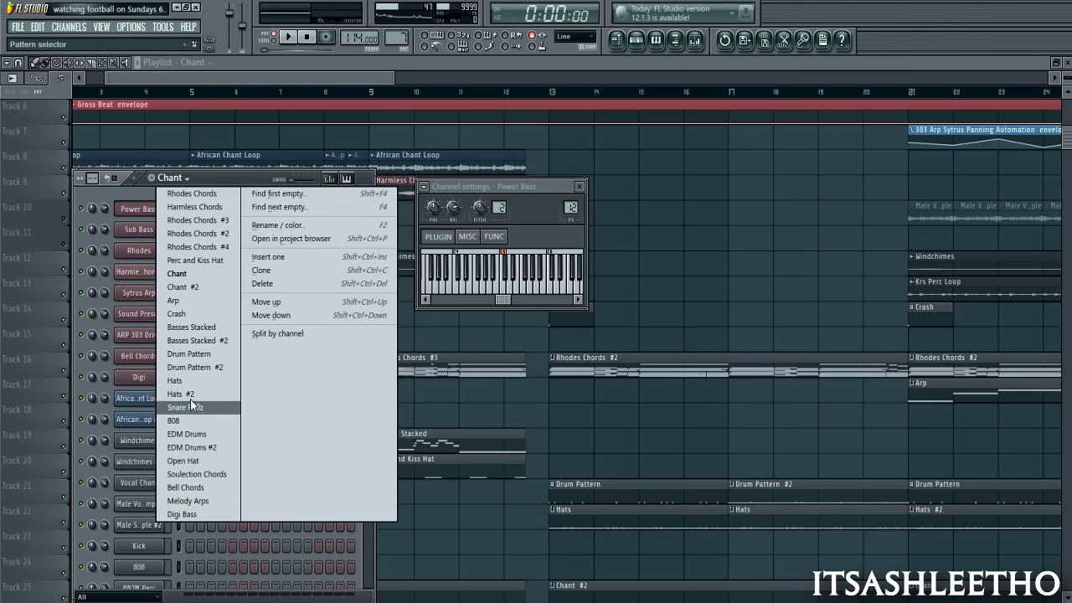
pyautogui.click(196, 327)
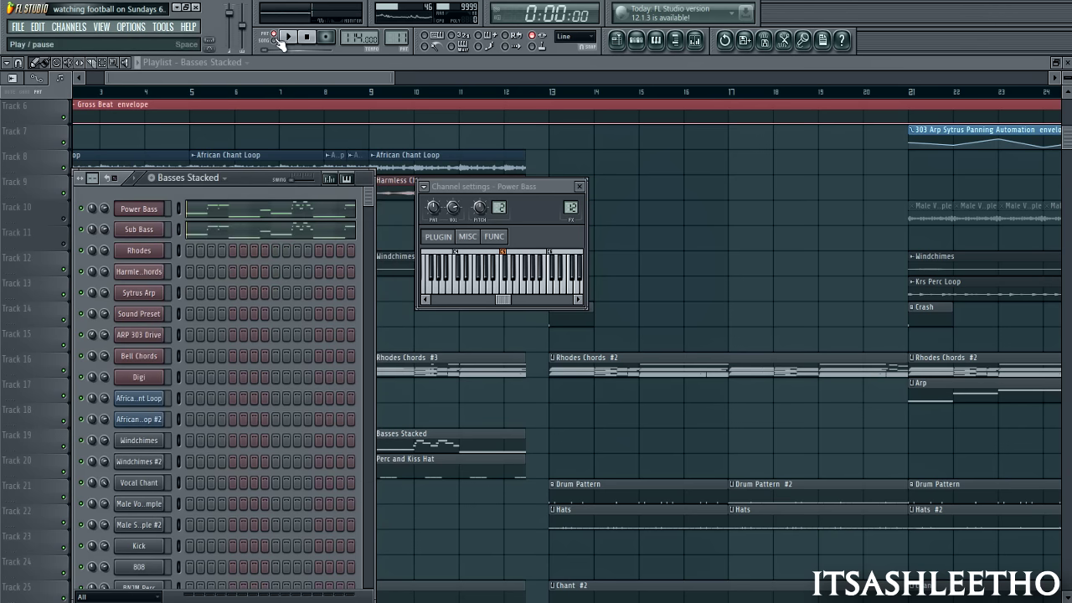
pyautogui.click(287, 37)
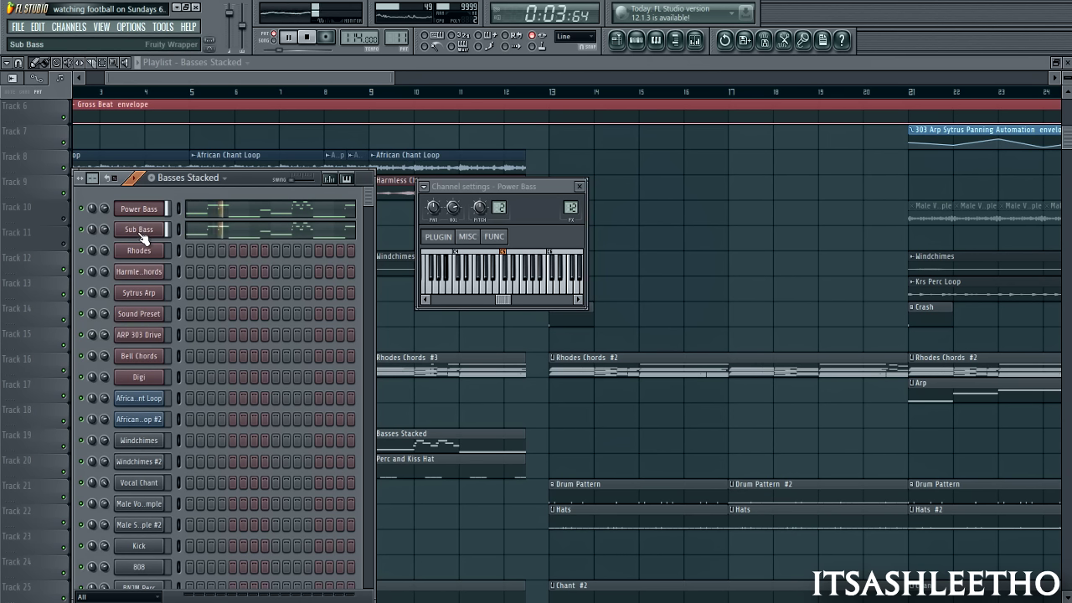
pyautogui.click(231, 214)
pyautogui.scroll(-5, 263, 241)
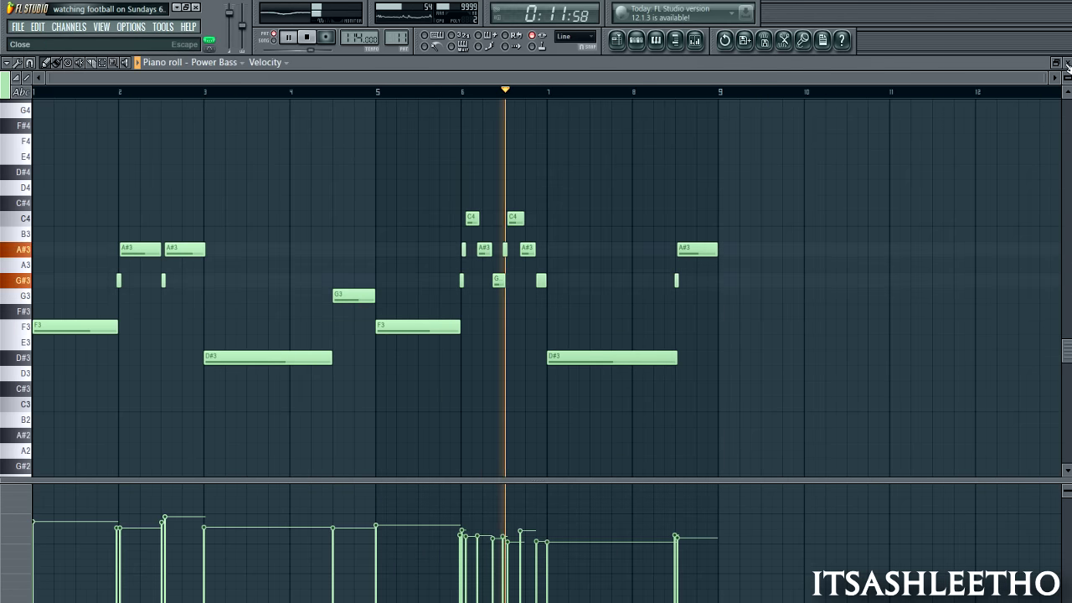
pyautogui.click(1067, 67)
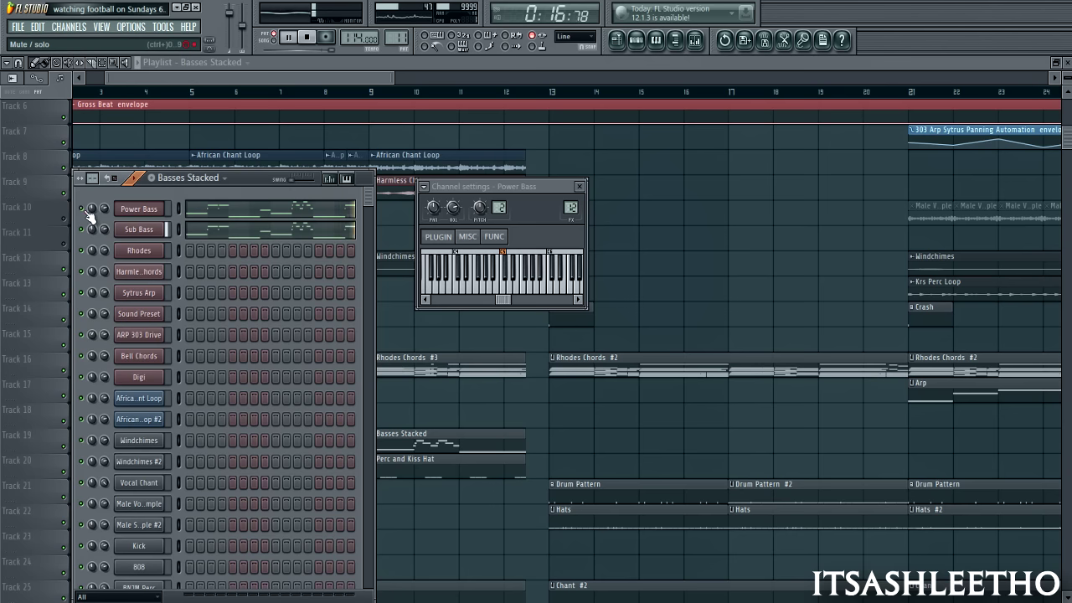
pyautogui.press('space')
# Return to the playlist and unmute tracks 10 and 11
pyautogui.click(449, 63)
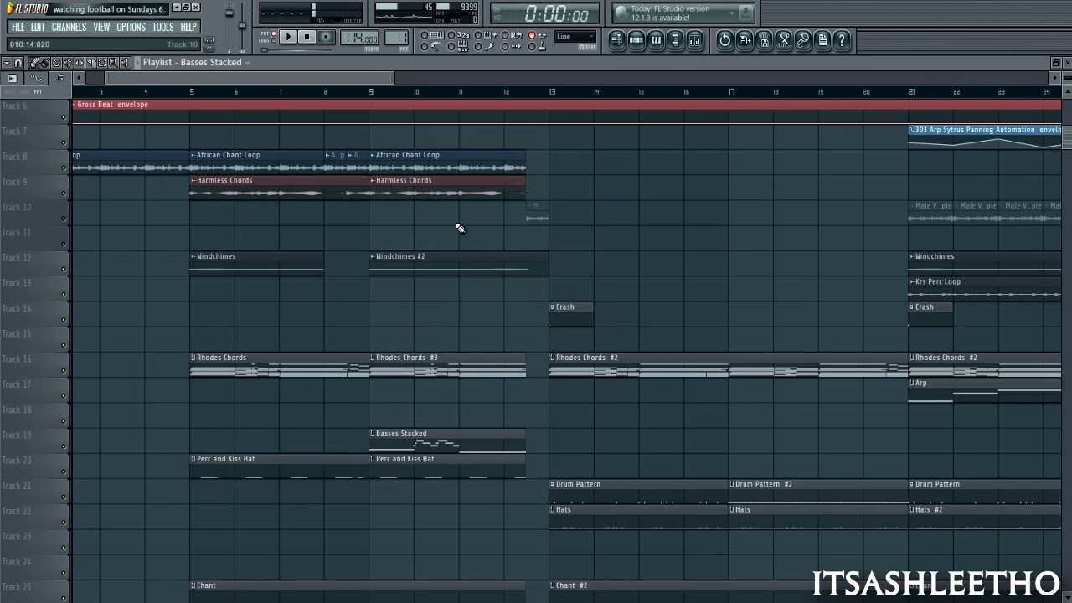
pyautogui.scroll(-3, 469, 226)
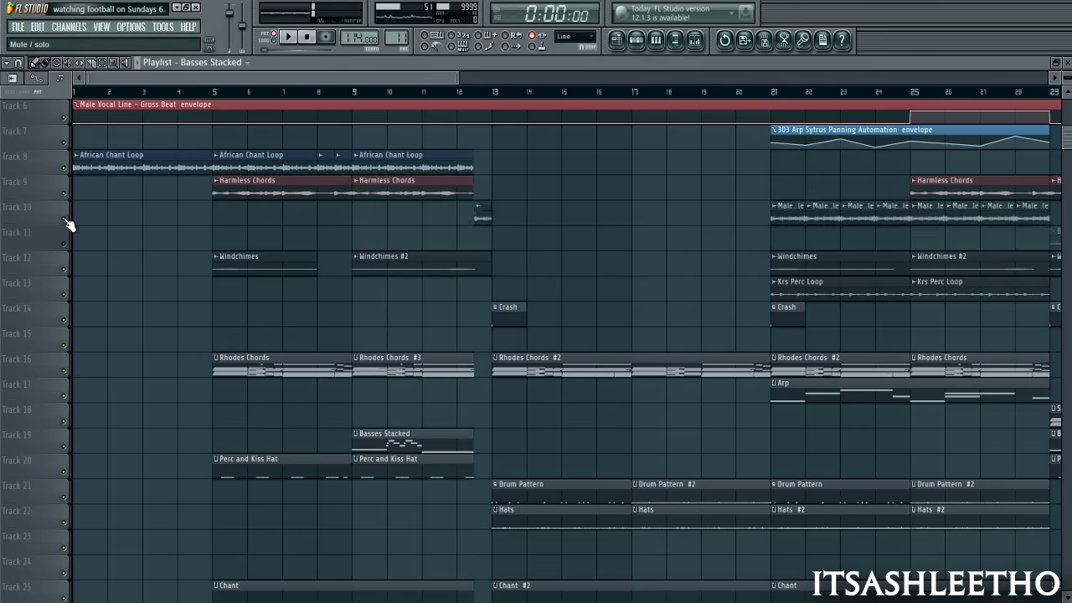
pyautogui.click(64, 244)
# Open the channel settings of the Male Vocal Sample from the step sequencer and move them clear of the channels
pyautogui.click(635, 40)
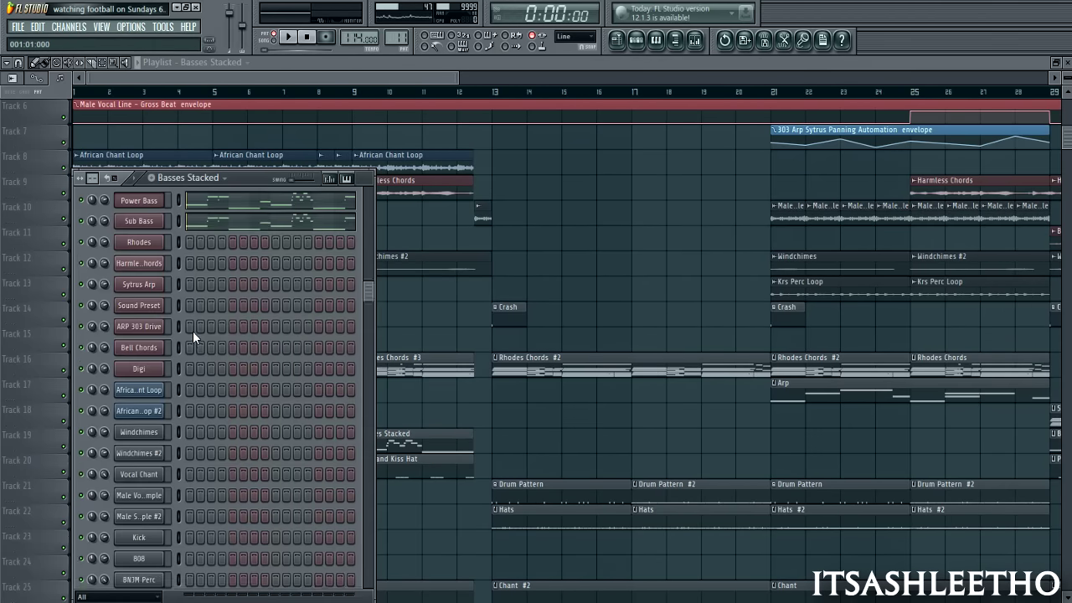
pyautogui.scroll(-9, 192, 330)
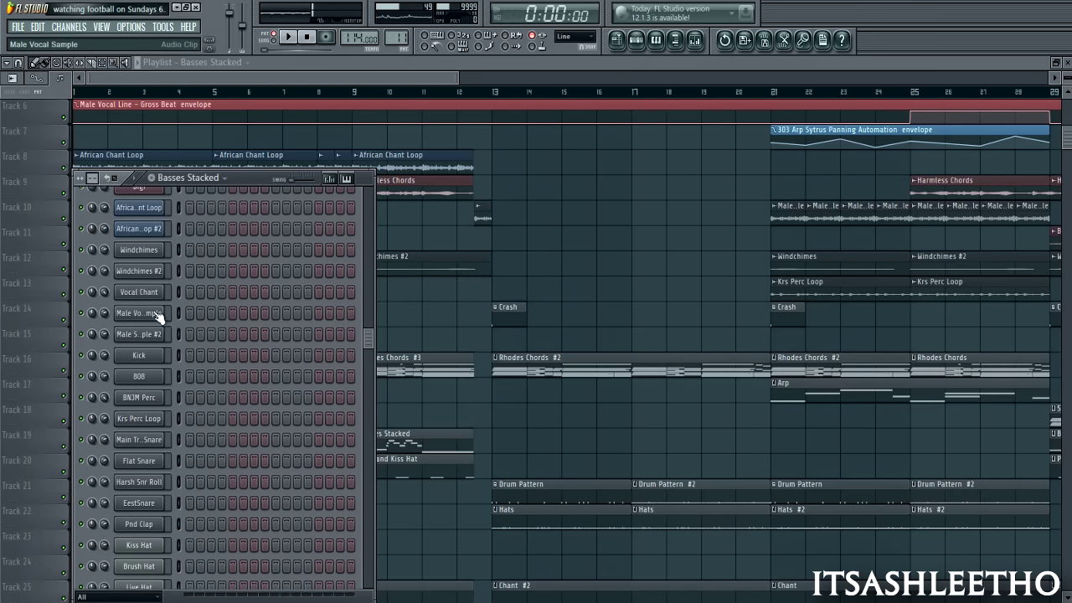
pyautogui.click(157, 315)
pyautogui.moveTo(520, 183); pyautogui.dragTo(597, 140)
# Disable the effect slots on mixer tracks 10 and 11 for the male vocal line, and select Male Vocal Line No FX
pyautogui.click(695, 40)
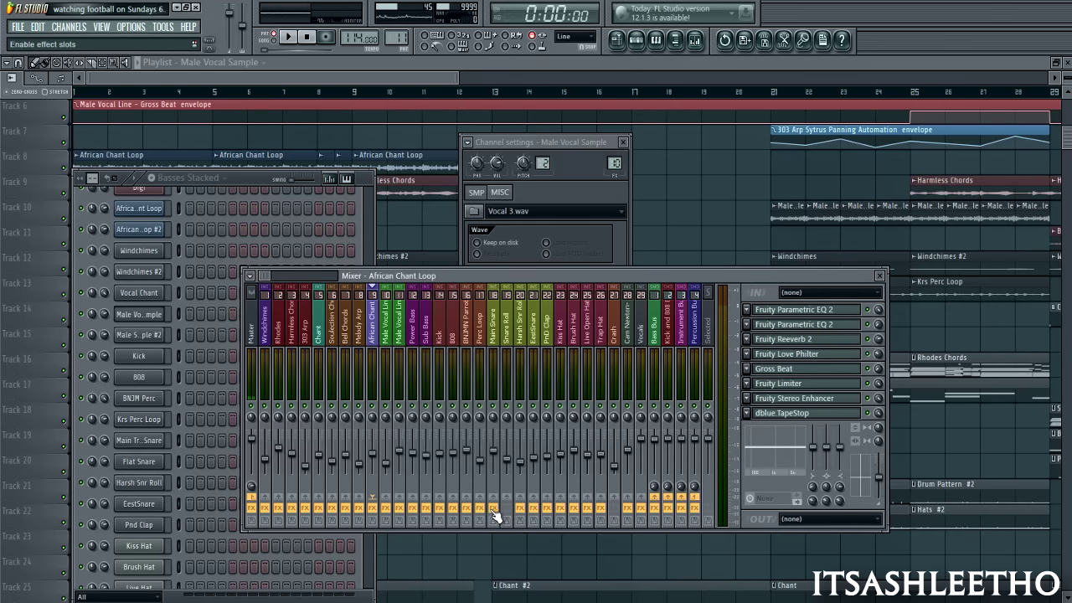
pyautogui.click(400, 511)
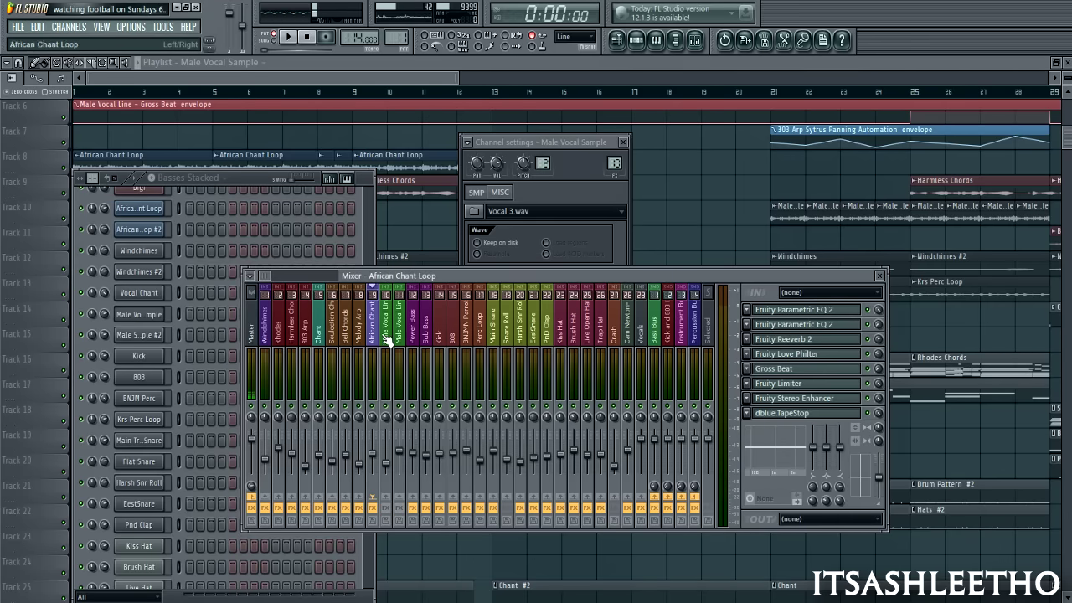
pyautogui.click(386, 337)
pyautogui.click(399, 337)
# Review and close the Male Vocal Sample channel settings, and move the step sequencer higher beside the mixer
pyautogui.click(575, 143)
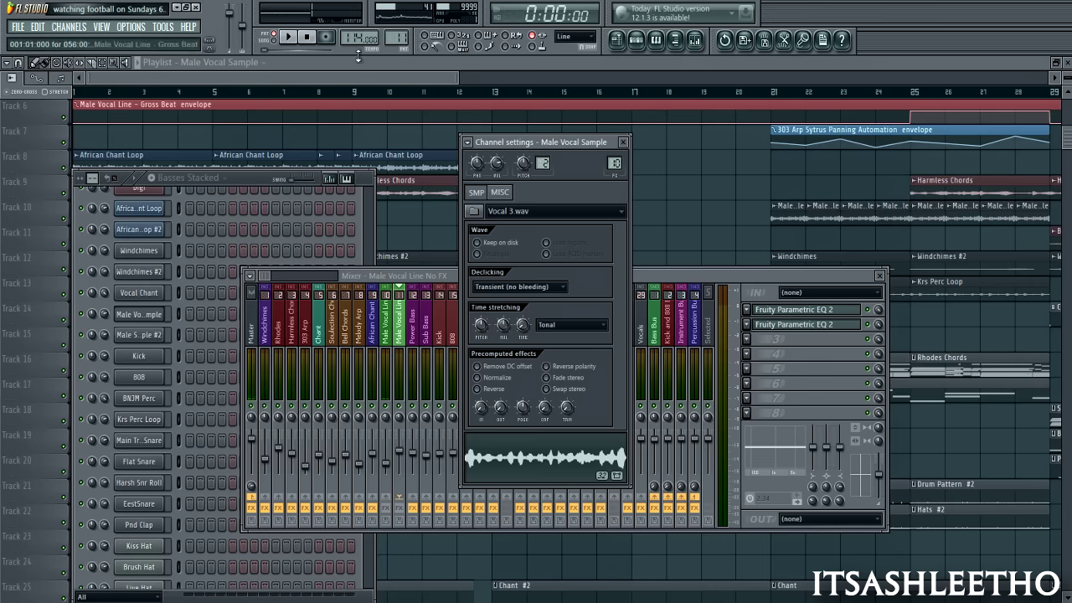
pyautogui.click(625, 144)
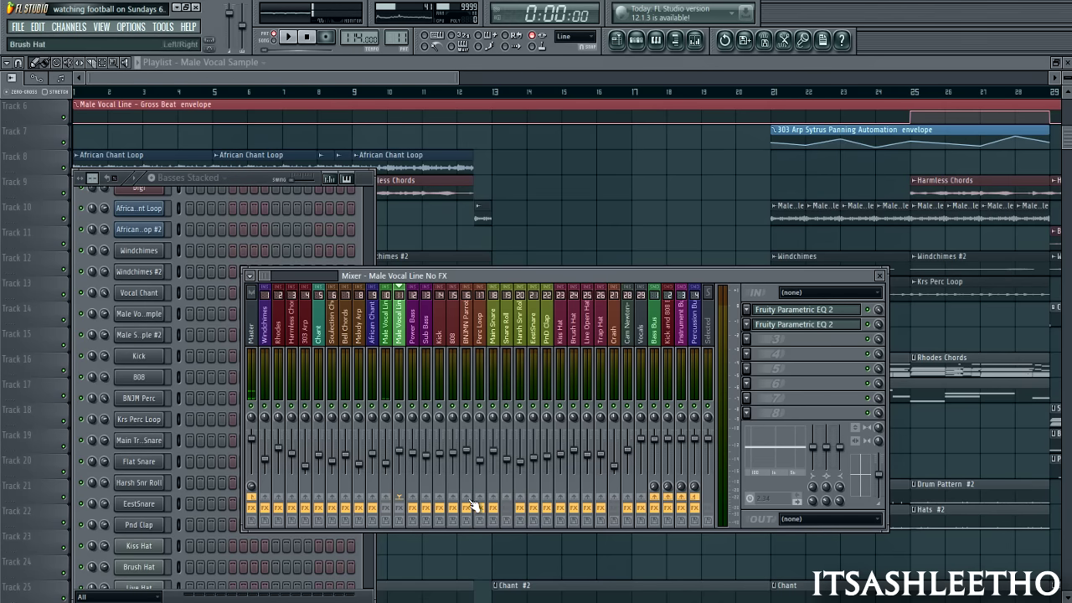
pyautogui.moveTo(239, 177); pyautogui.dragTo(233, 112)
pyautogui.click(486, 274)
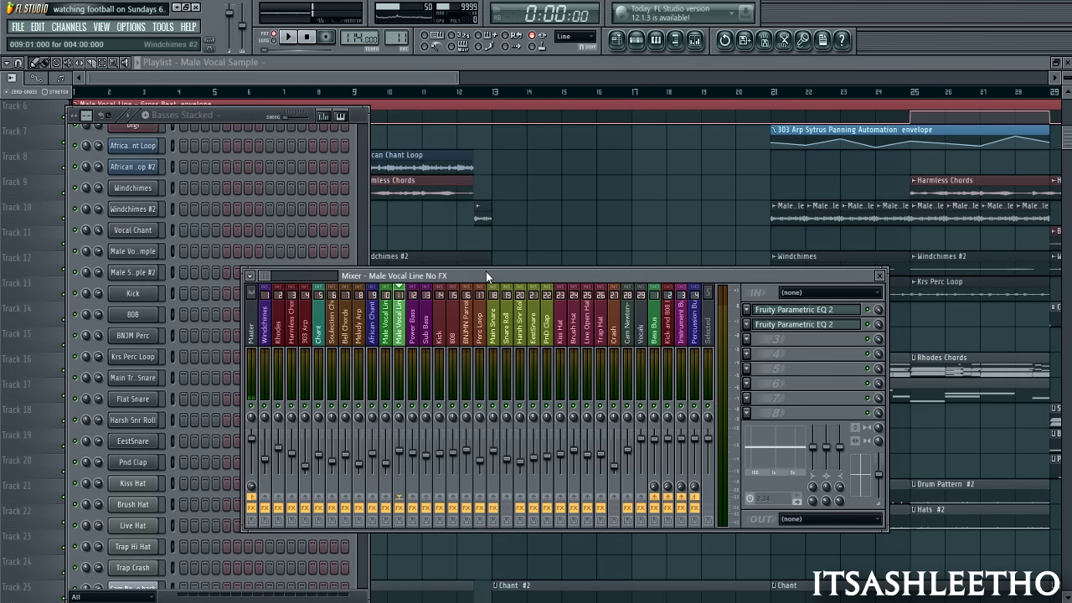
# Return to the playlist and look over the clips and automation envelopes laid out across the arrangement
pyautogui.click(468, 66)
pyautogui.keyDown('ctrl'); pyautogui.scroll(-2, 435, 272); pyautogui.keyUp('ctrl')
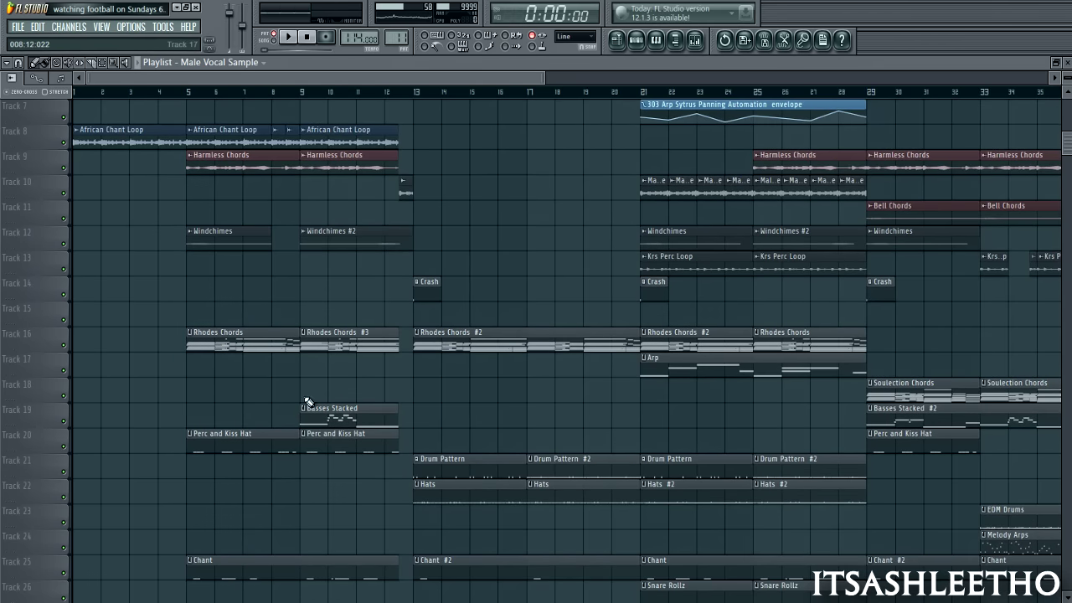
pyautogui.scroll(-1, 408, 209)
pyautogui.scroll(4, 421, 316)
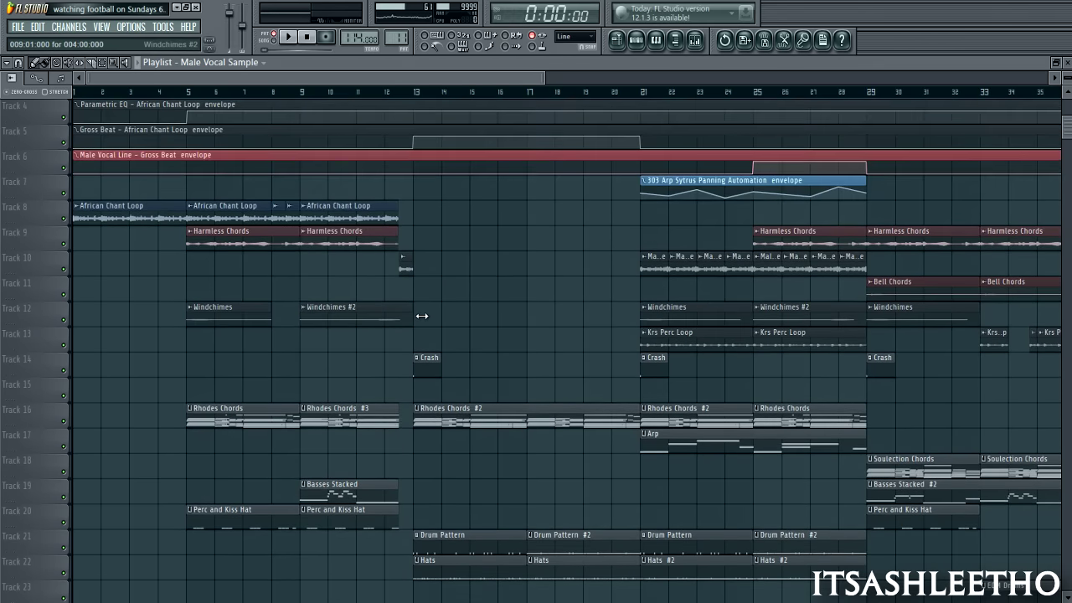
pyautogui.scroll(4, 416, 313)
pyautogui.keyDown('ctrl'); pyautogui.scroll(-2, 411, 319); pyautogui.keyUp('ctrl')
pyautogui.scroll(-3, 410, 313)
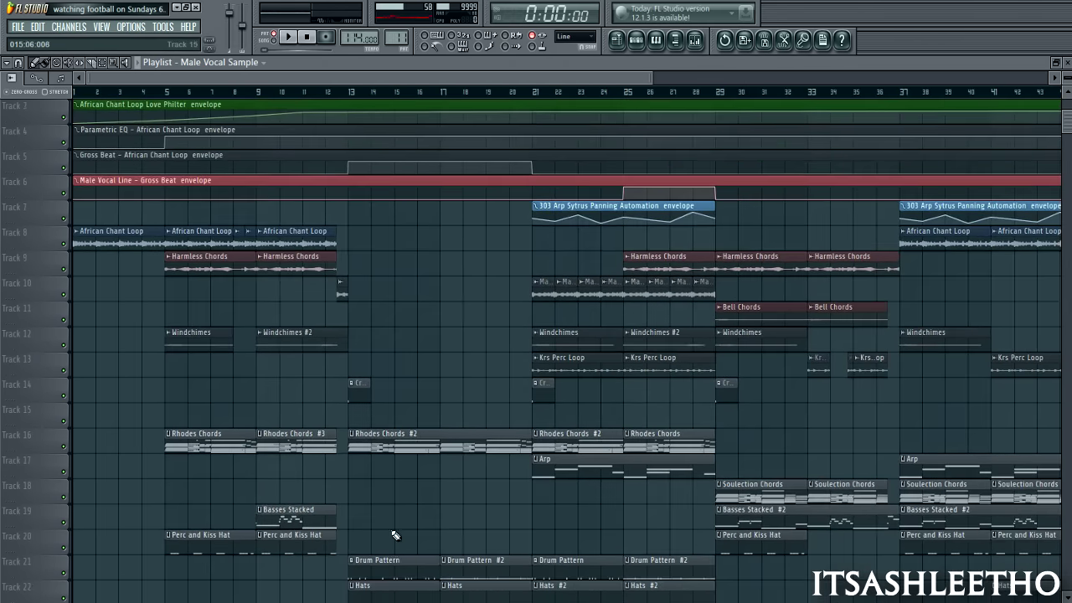
pyautogui.scroll(-2, 349, 335)
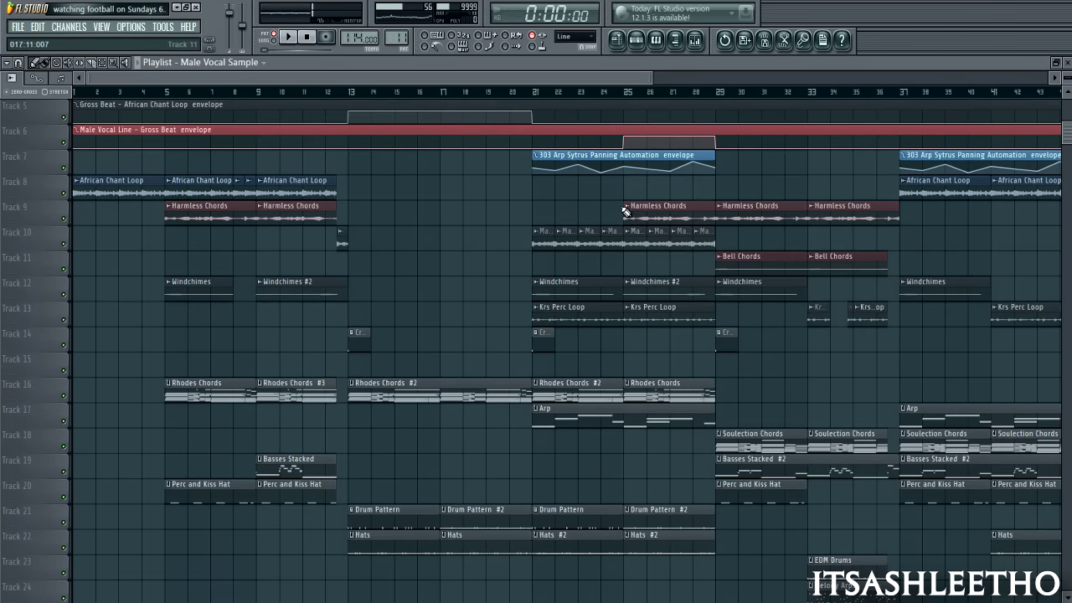
# Play the song from bar 1 in the playlist past bar 9, and stop playback
pyautogui.click(695, 40)
pyautogui.press('F9')
pyautogui.click(287, 37)
pyautogui.scroll(4, 383, 311)
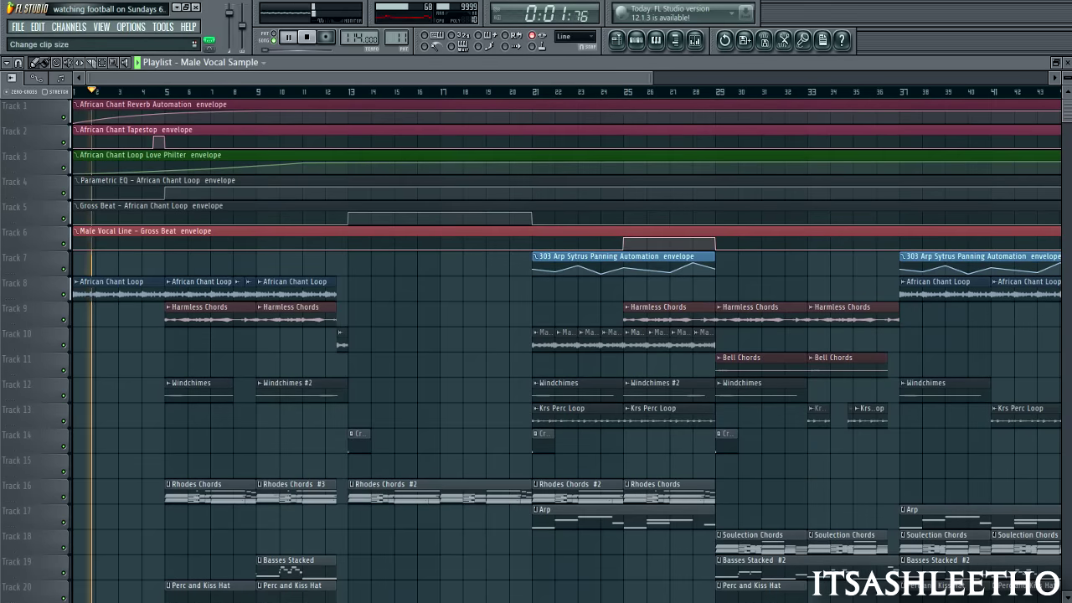
pyautogui.scroll(-2, 1048, 115)
pyautogui.scroll(-1, 1057, 113)
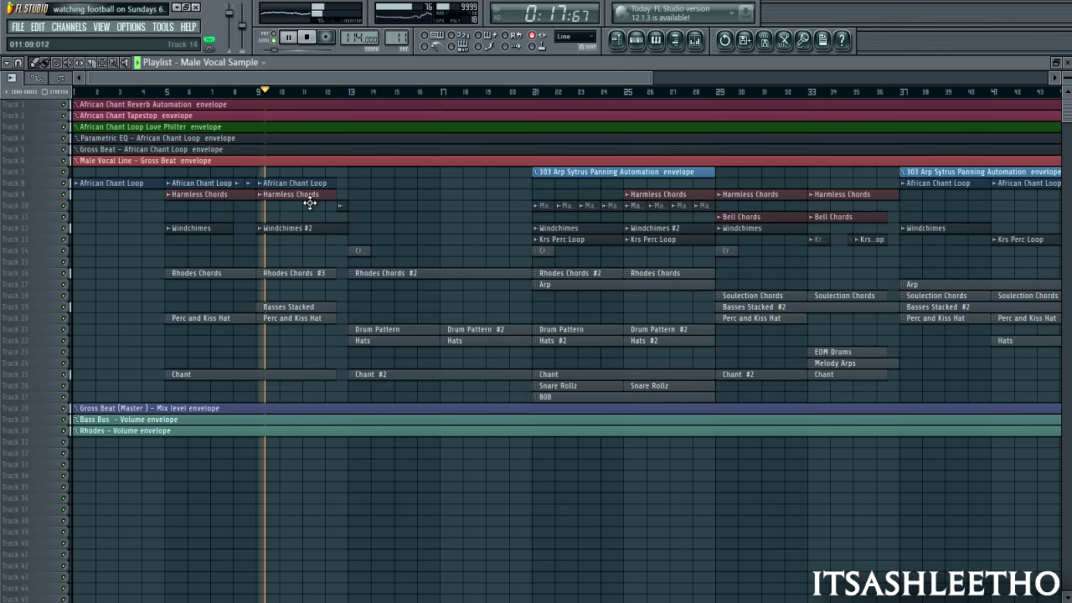
pyautogui.click(307, 38)
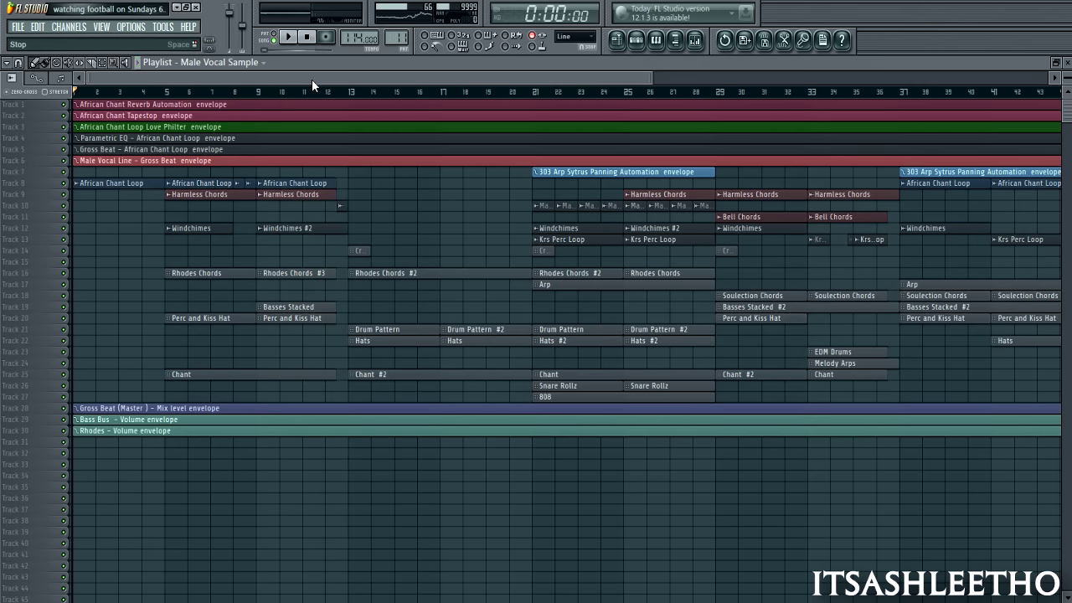
# Mute the Rhodes chords on track 16, select bars 13 to 21, and play that section
pyautogui.scroll(3, 443, 344)
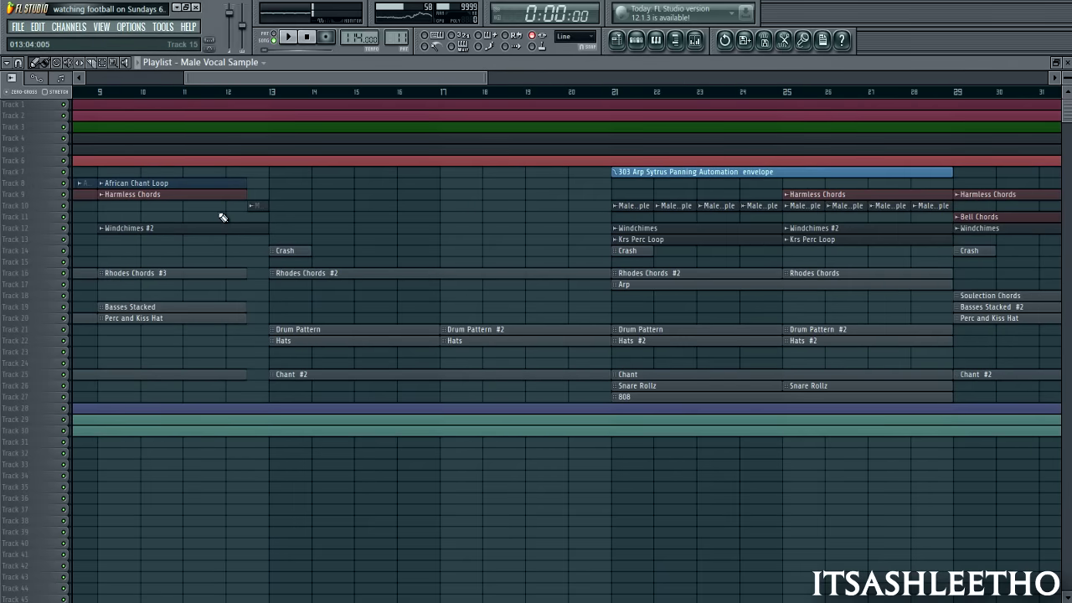
pyautogui.scroll(2, 322, 224)
pyautogui.scroll(1, 193, 305)
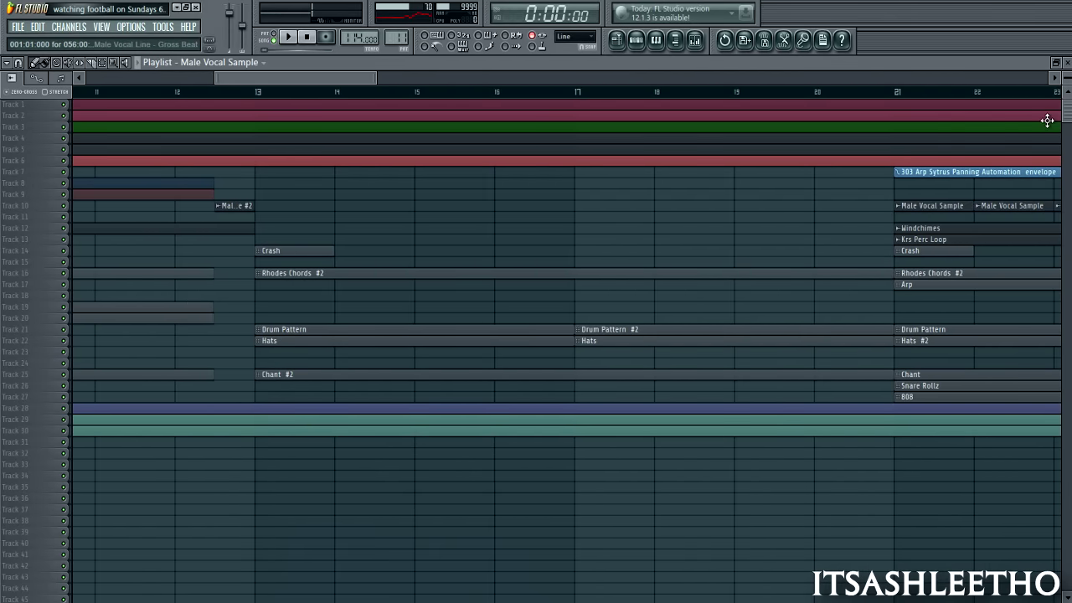
pyautogui.scroll(2, 778, 182)
pyautogui.scroll(2, 777, 181)
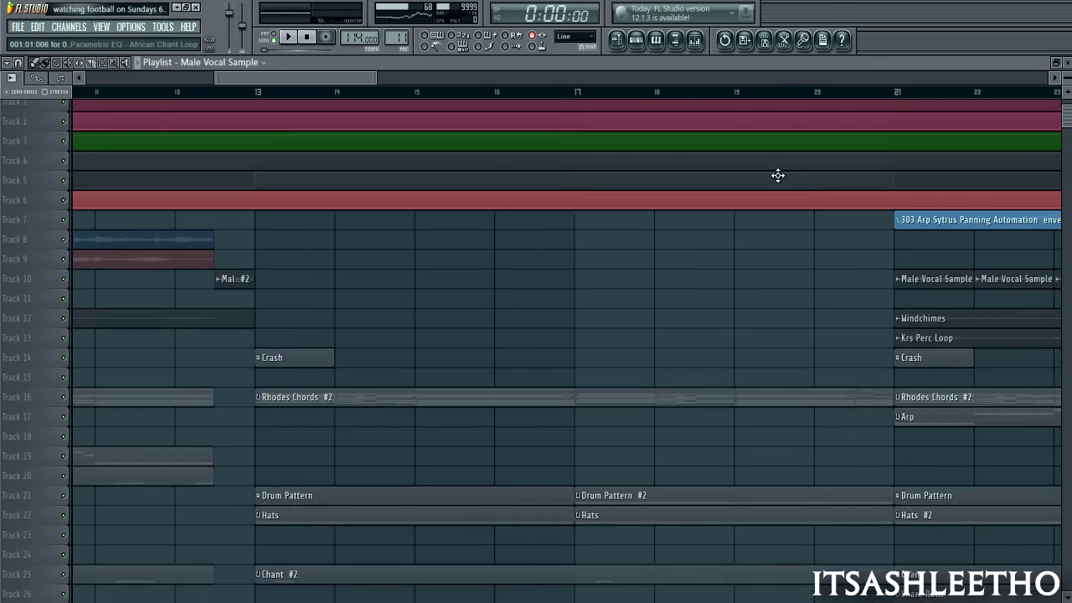
pyautogui.scroll(-1, 752, 181)
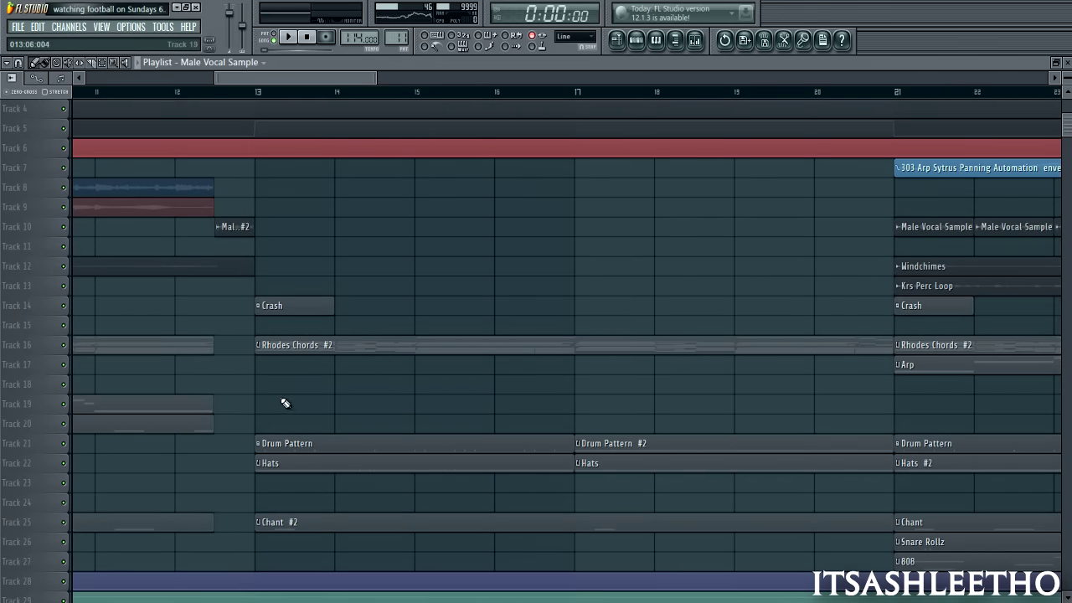
pyautogui.scroll(-3, 325, 305)
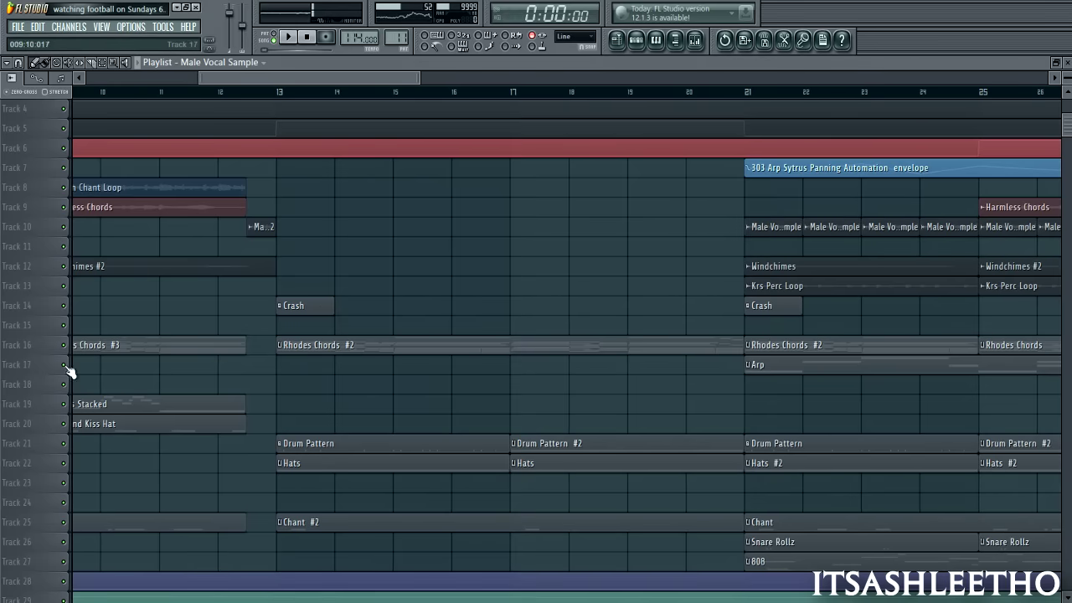
pyautogui.click(65, 344)
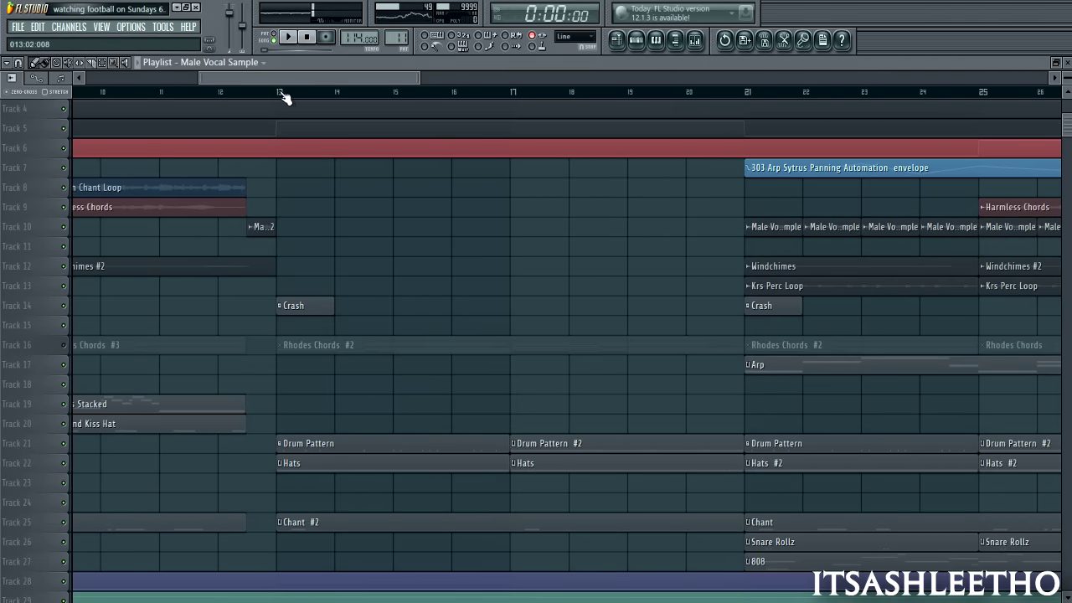
pyautogui.moveTo(283, 97); pyautogui.dragTo(753, 124)
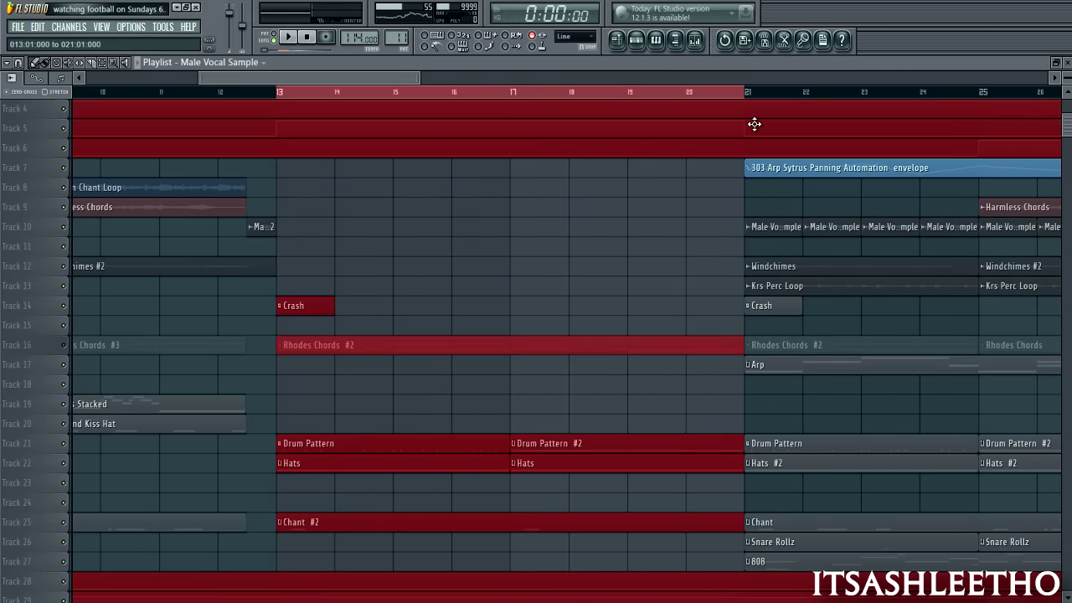
pyautogui.click(294, 46)
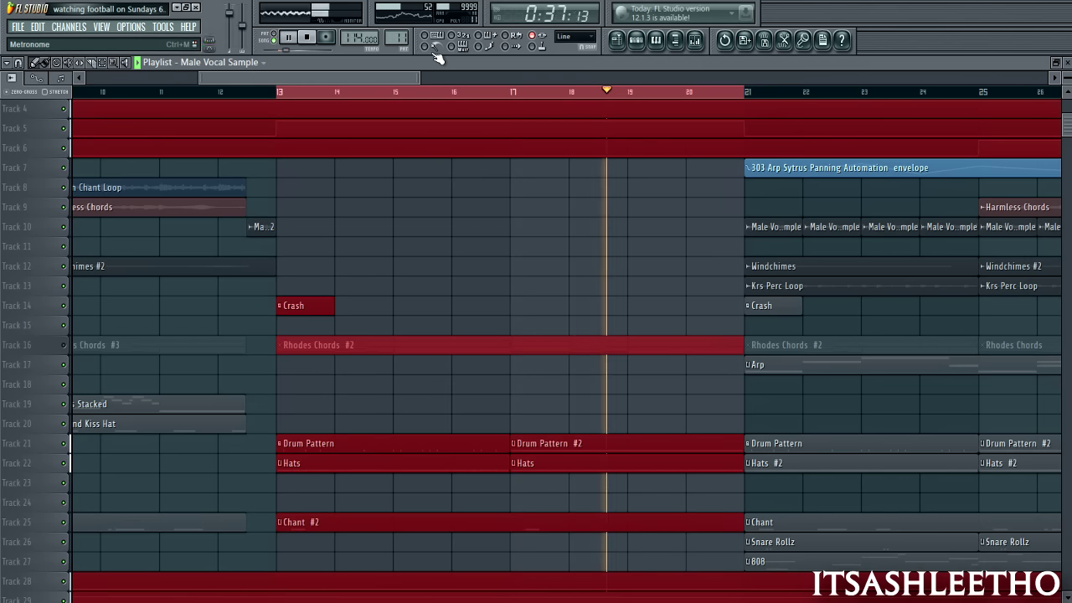
# Examine the Drum Pattern and Hats patterns in the step sequencer, and return to the playlist
pyautogui.doubleClick(388, 452)
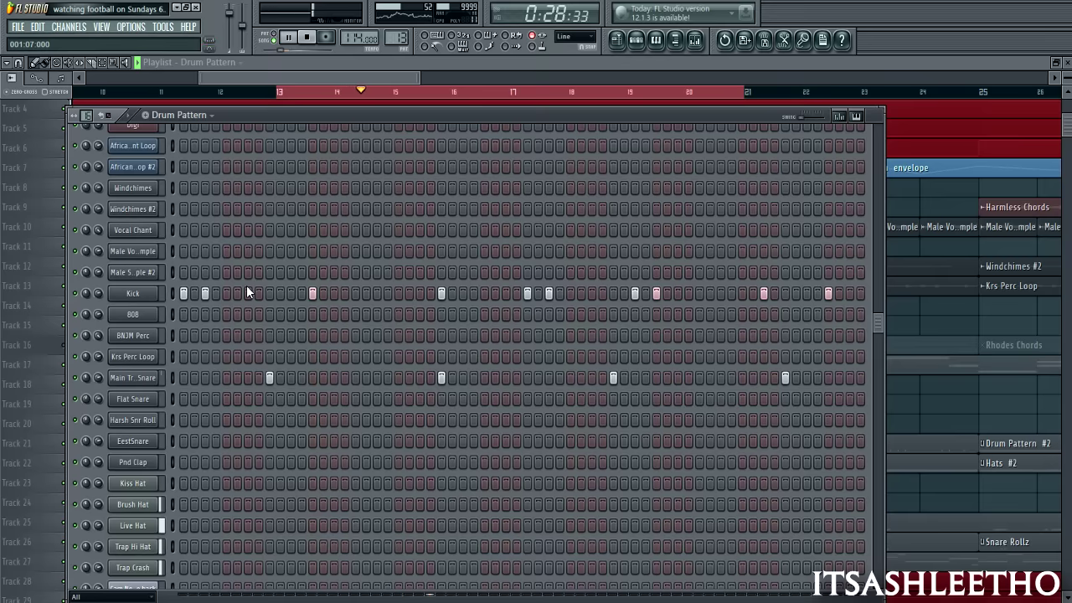
pyautogui.click(393, 64)
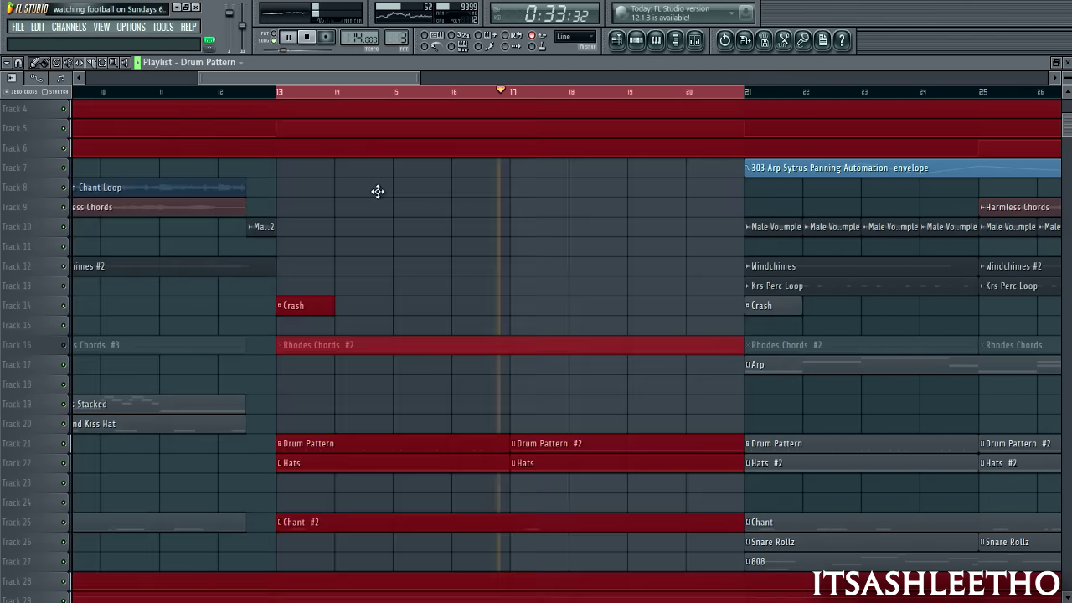
pyautogui.doubleClick(359, 468)
pyautogui.click(1056, 62)
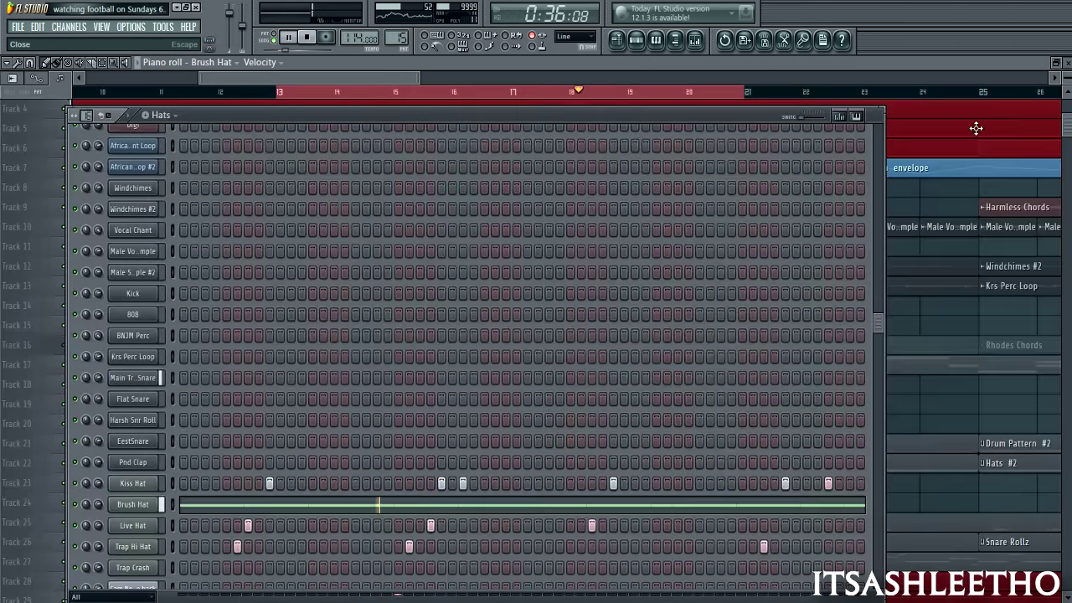
pyautogui.scroll(-4, 482, 277)
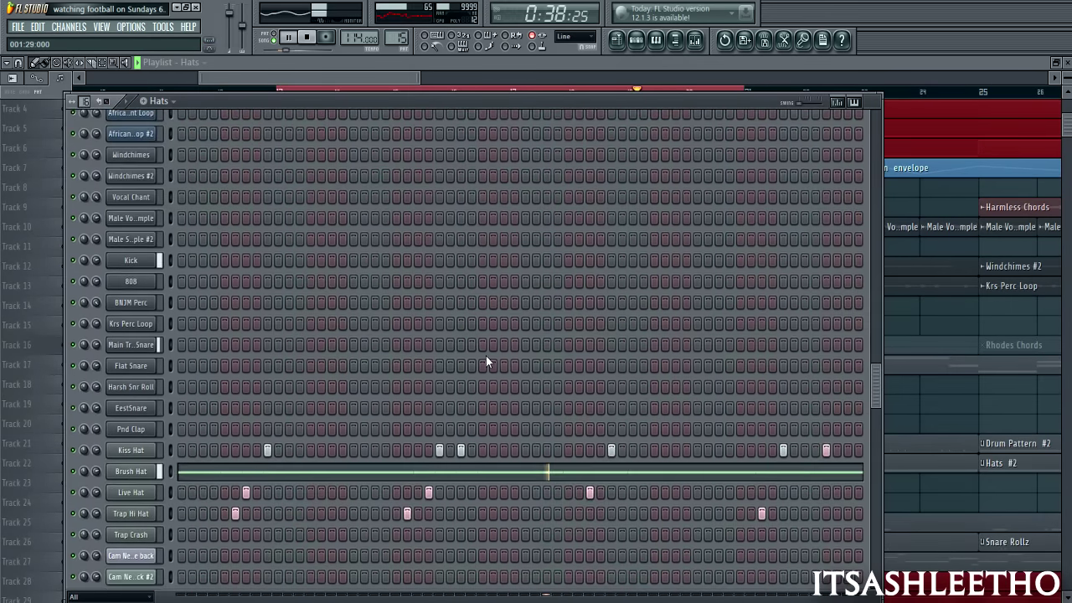
pyautogui.scroll(-3, 421, 307)
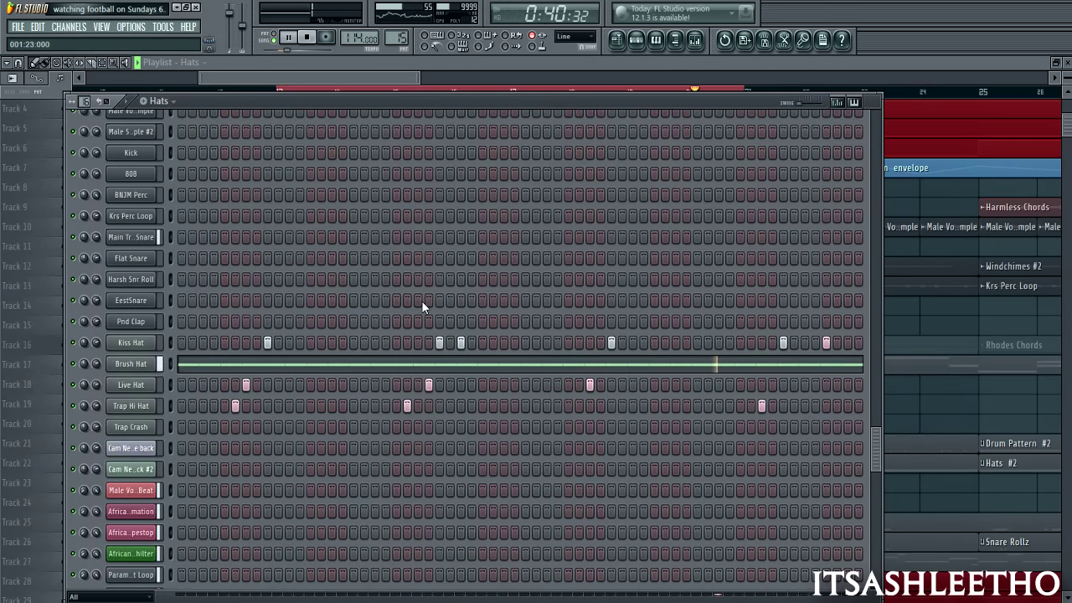
pyautogui.click(305, 61)
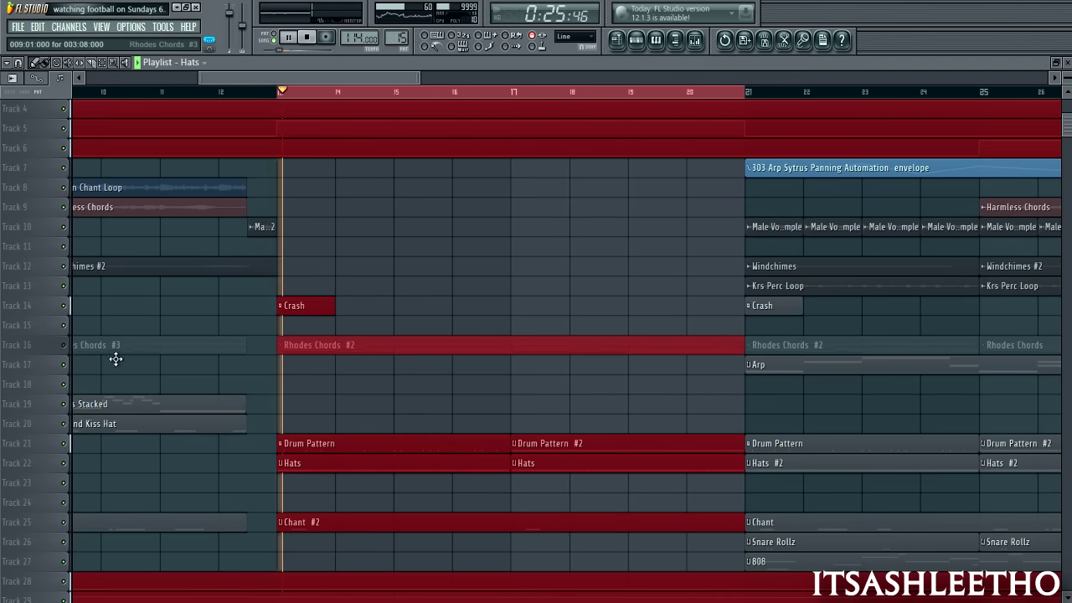
# Unmute track 16 to hear the section with the Rhodes chords, stop playback, and clear the selection
pyautogui.click(70, 353)
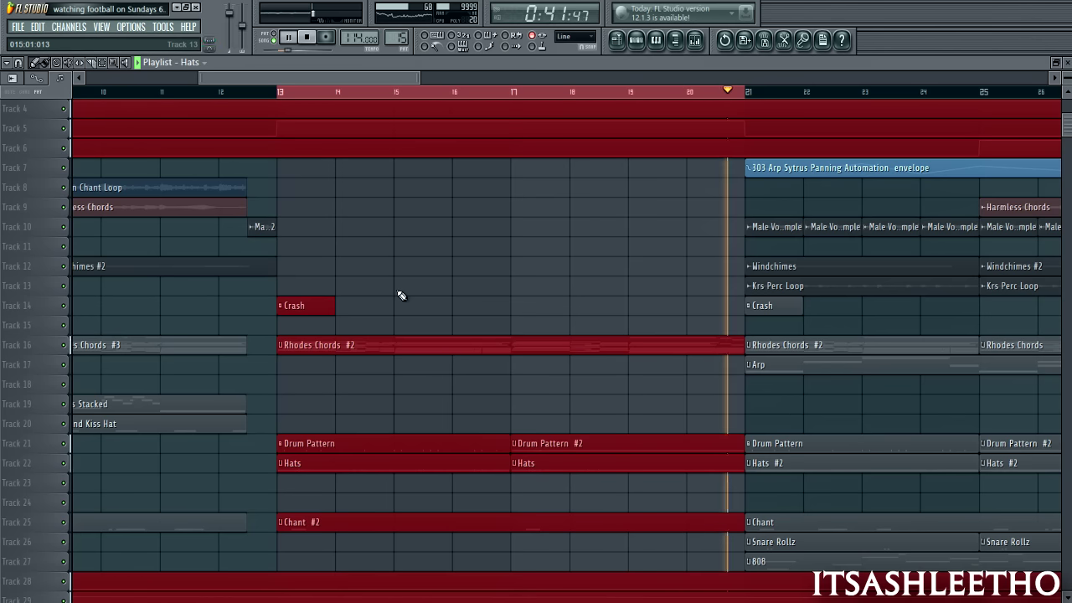
pyautogui.press('space')
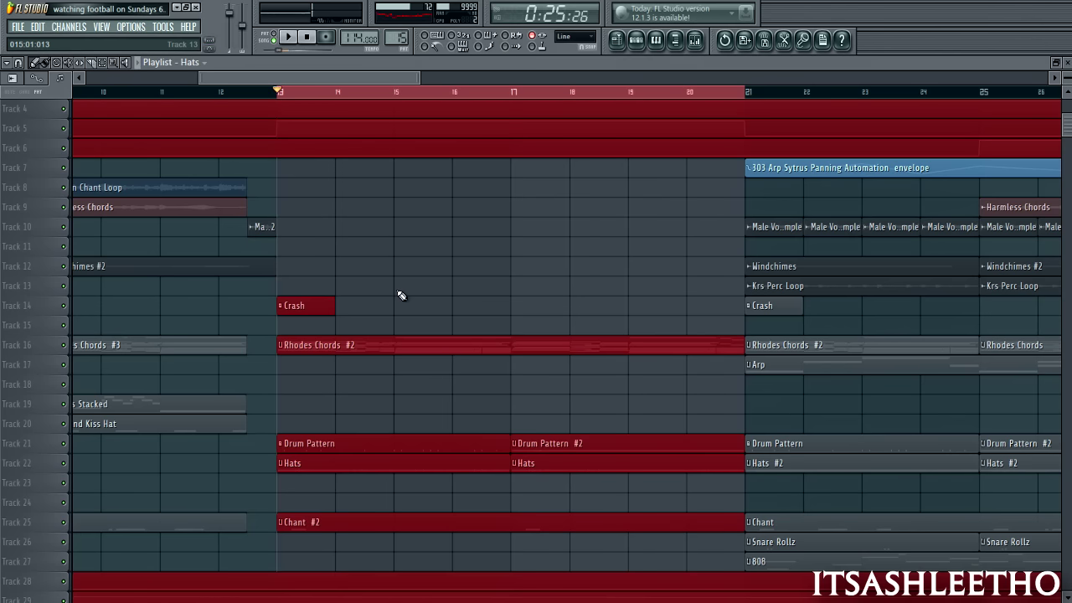
pyautogui.hotkey('ctrl', 'd')
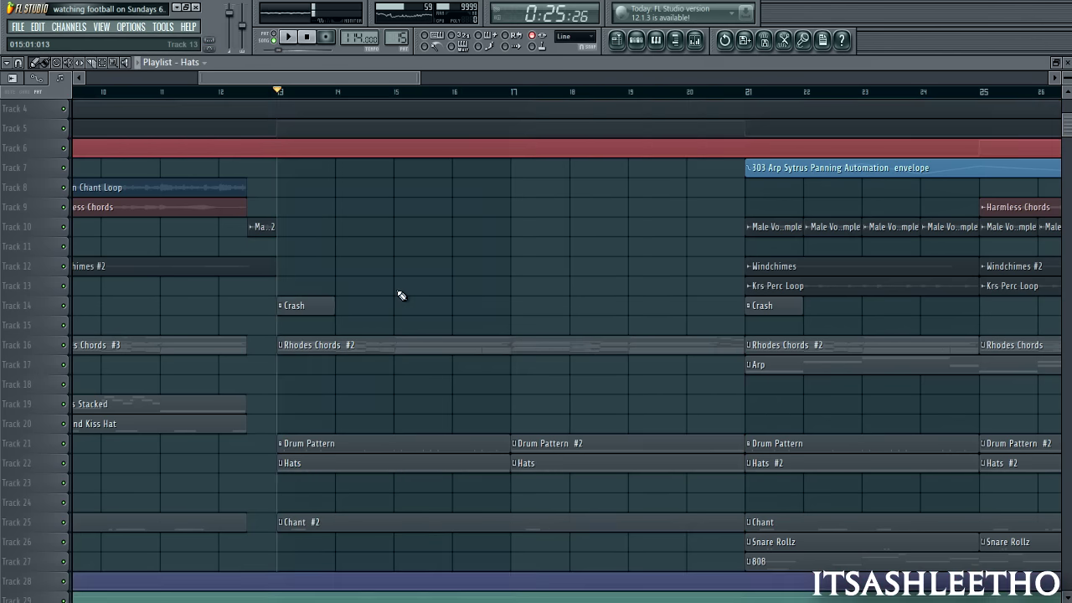
# Select bars 21 to 29 in the playlist as the section to play
pyautogui.scroll(-3, 398, 293)
pyautogui.moveTo(456, 79); pyautogui.dragTo(552, 100)
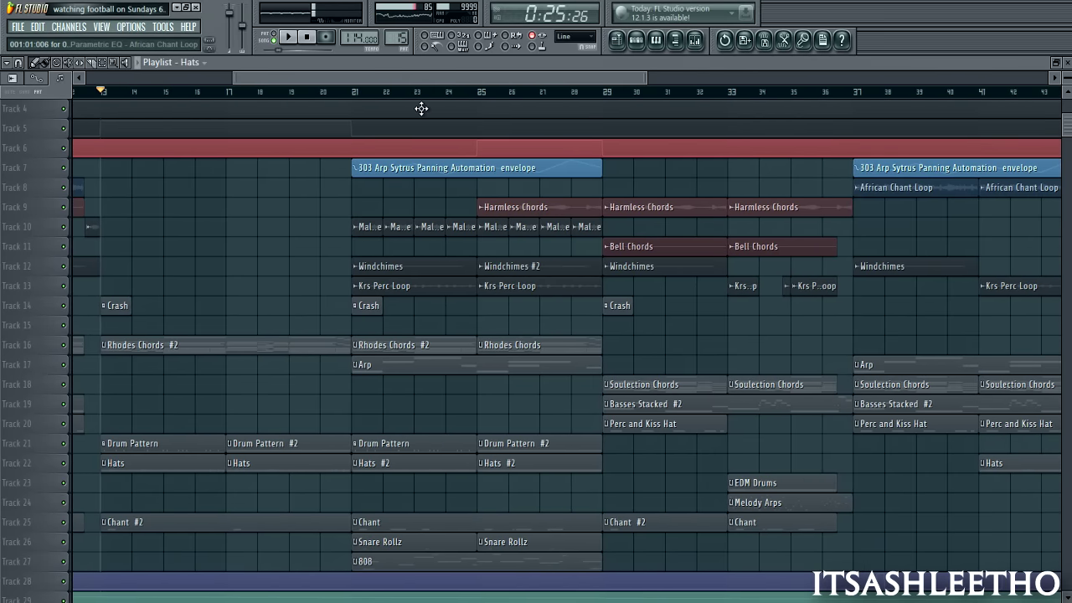
pyautogui.scroll(1, 469, 332)
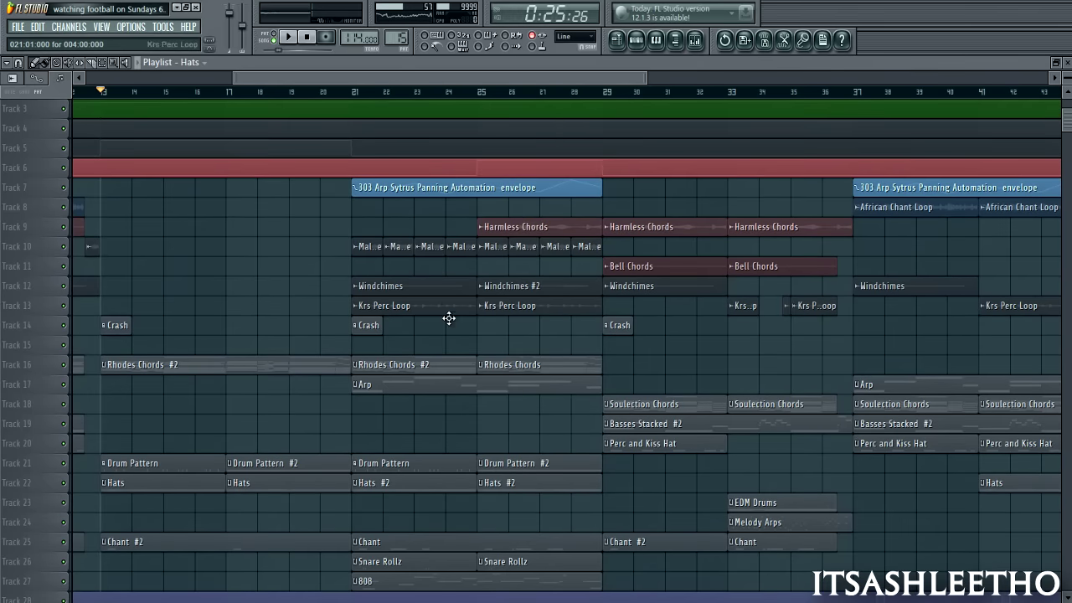
pyautogui.scroll(-1, 416, 167)
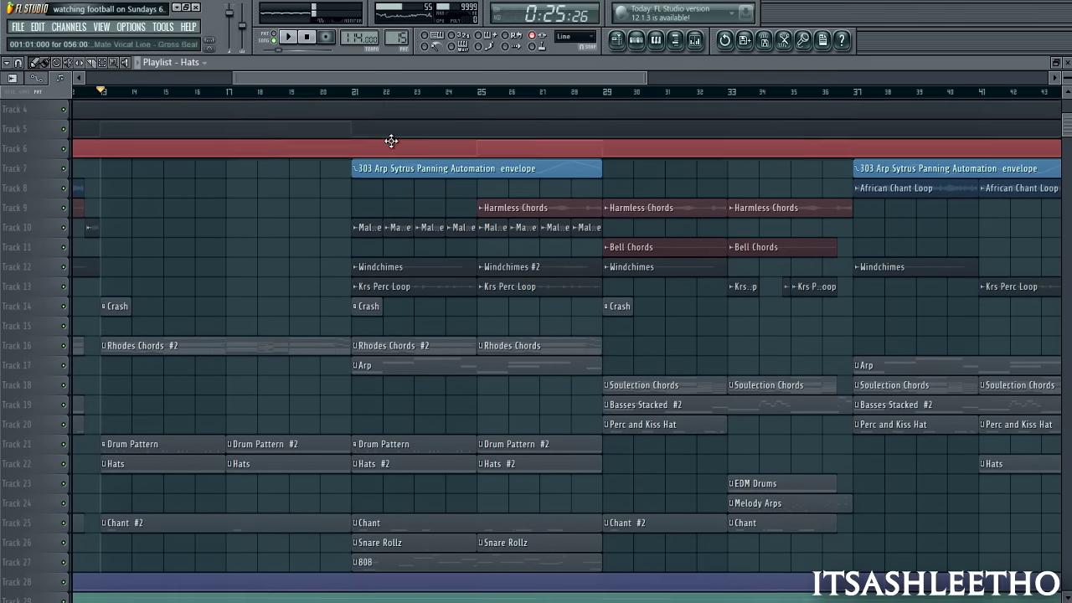
pyautogui.moveTo(353, 92); pyautogui.dragTo(597, 112)
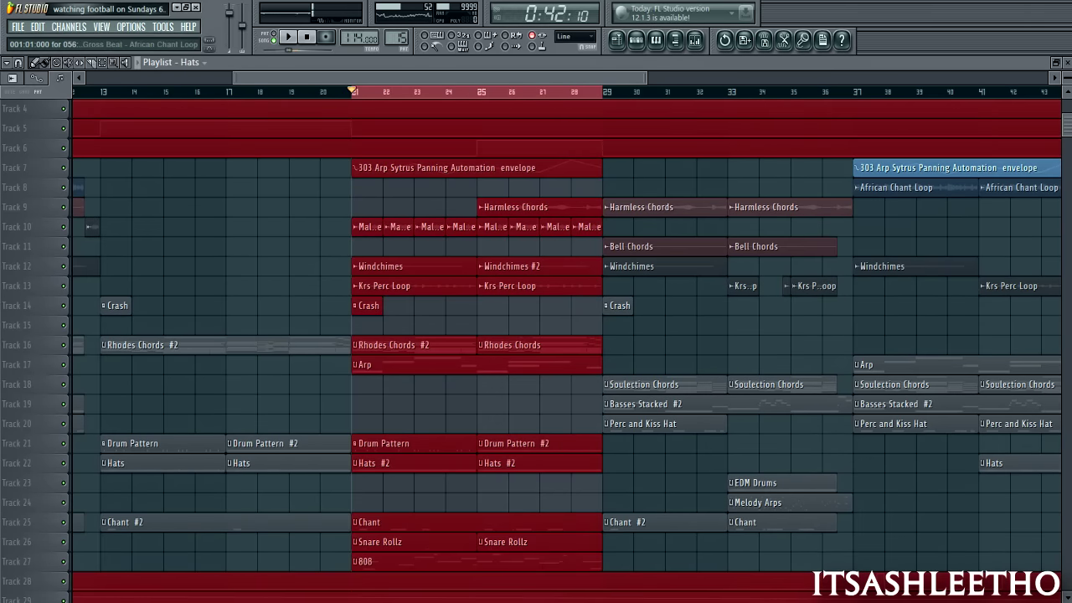
# Solo the Rhodes chords on track 16, and re-enable the automation on tracks 1 to 7
pyautogui.moveTo(1068, 87); pyautogui.dragTo(1068, 112)
pyautogui.scroll(3, 445, 202)
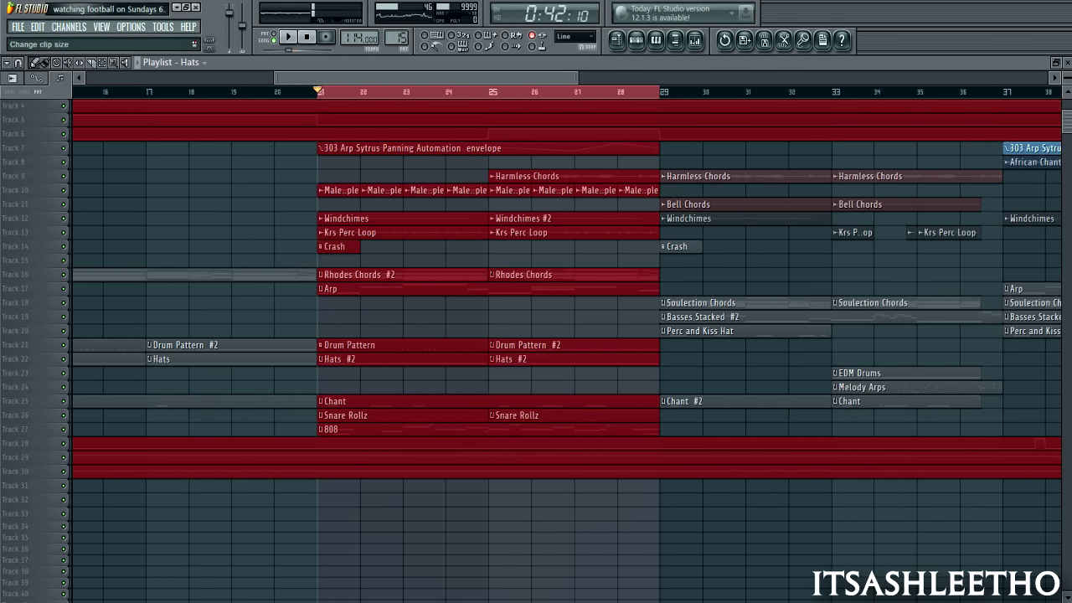
pyautogui.moveTo(1067, 78); pyautogui.dragTo(1067, 82)
pyautogui.scroll(-1, 364, 345)
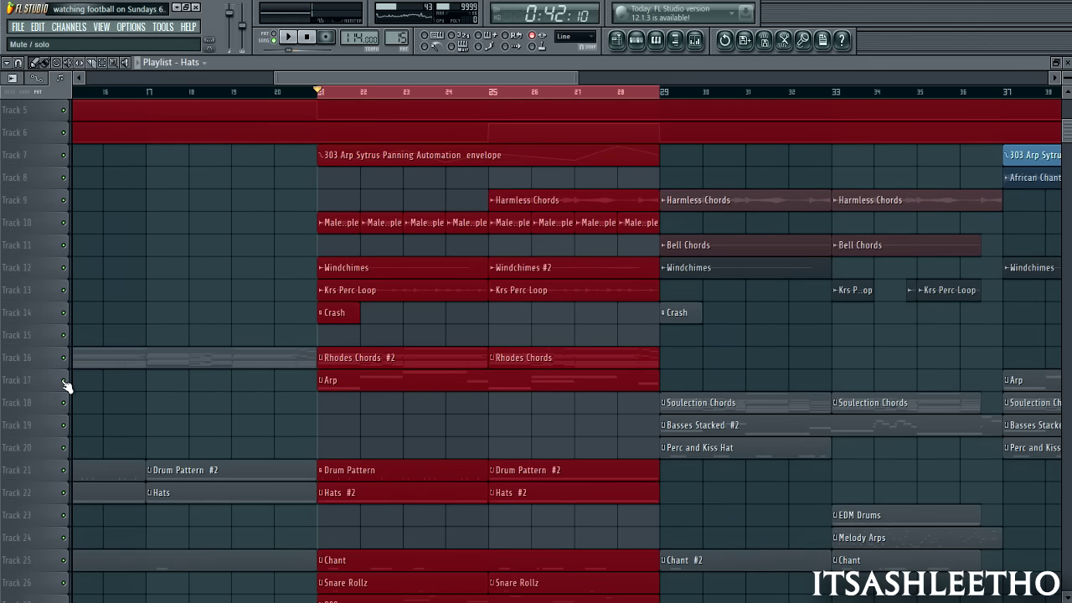
pyautogui.scroll(4, 68, 364)
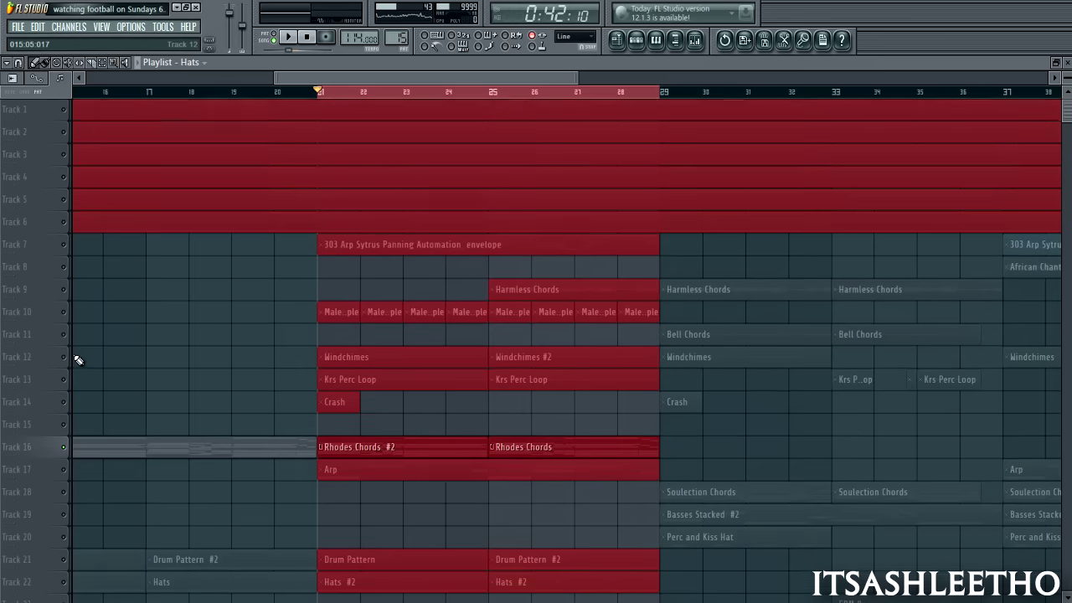
pyautogui.moveTo(68, 241); pyautogui.dragTo(63, 115)
pyautogui.scroll(-2, 88, 317)
pyautogui.scroll(2, 88, 316)
pyautogui.click(64, 249)
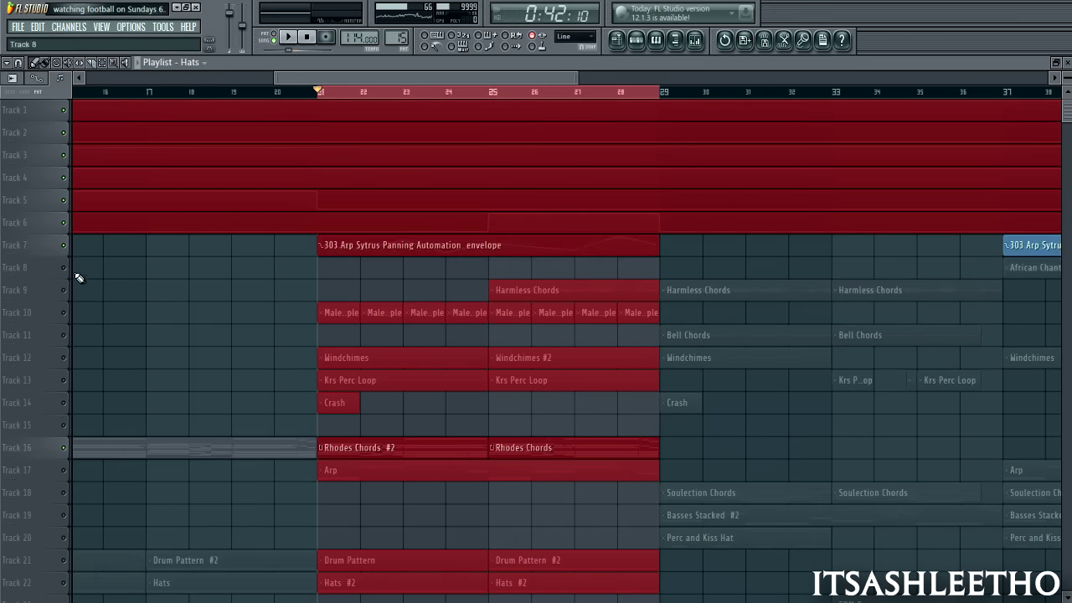
# Unmute the automation envelopes on tracks 28 to 30
pyautogui.scroll(-13, 76, 279)
pyautogui.moveTo(72, 430); pyautogui.dragTo(67, 472)
pyautogui.scroll(7, 72, 467)
pyautogui.scroll(6, 74, 464)
# Unmute the male vocal sample clips on track 10 and the Arp pattern on track 17
pyautogui.click(63, 312)
pyautogui.scroll(-2, 180, 336)
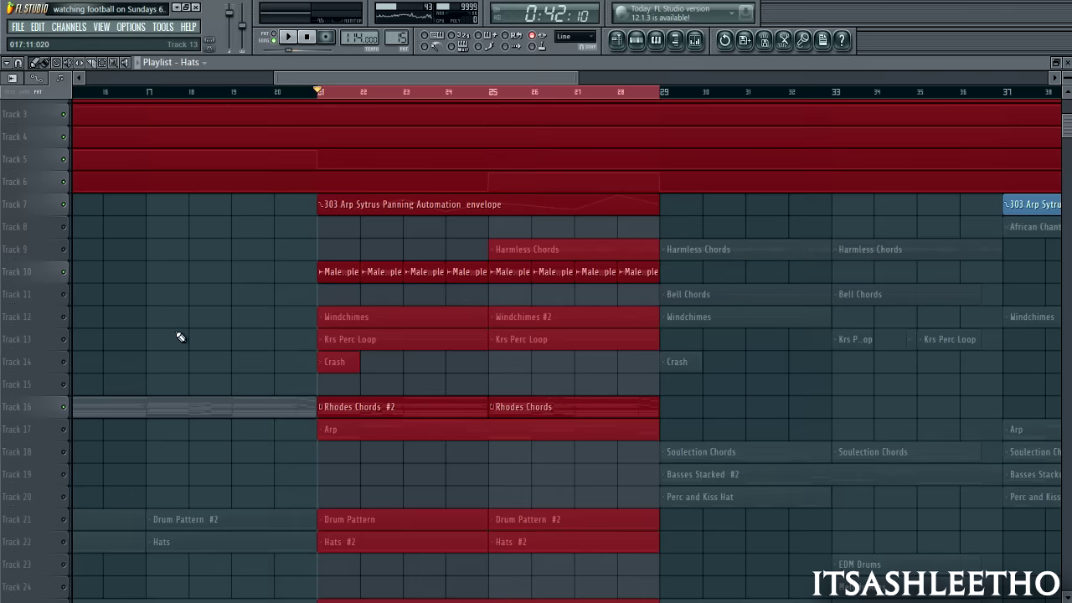
pyautogui.scroll(-6, 180, 336)
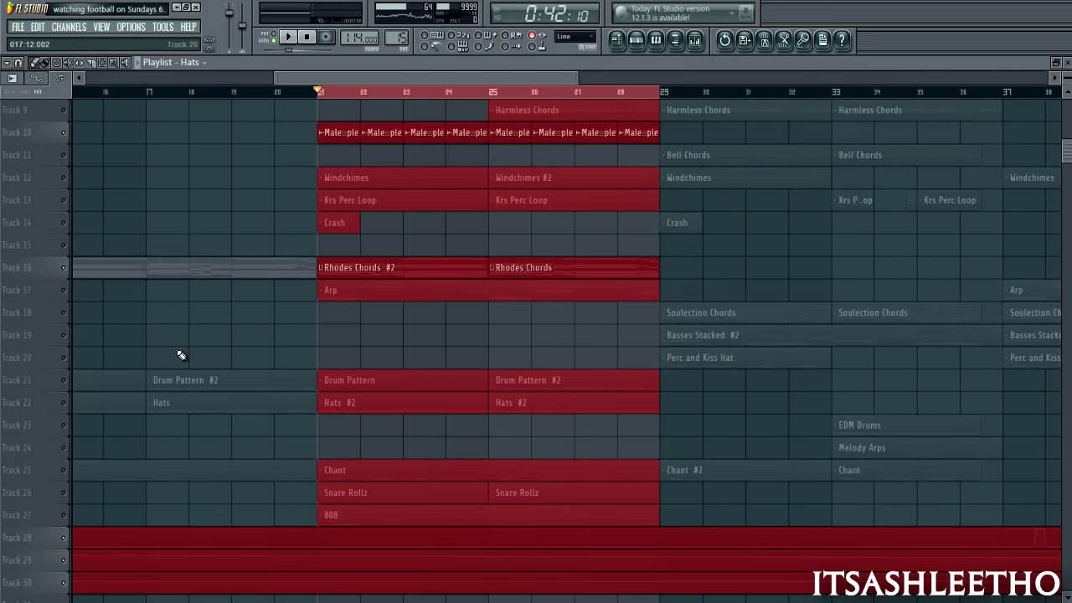
pyautogui.scroll(2, 100, 371)
pyautogui.click(65, 339)
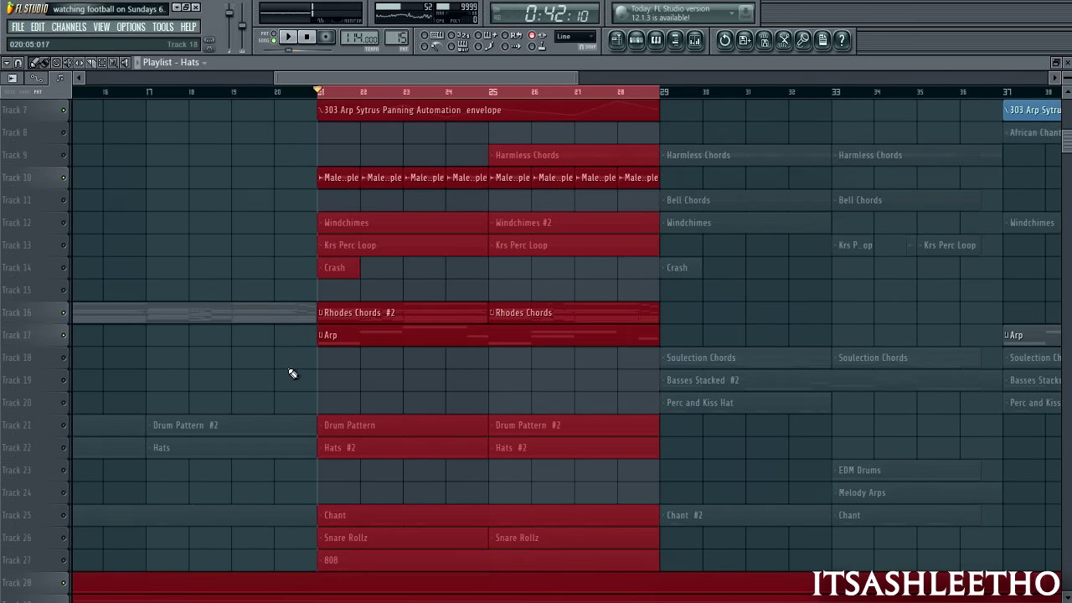
# Play bars 21 to 29 with the Rhodes chords, male vocal samples and Arp pattern unmuted
pyautogui.scroll(-3, 268, 435)
pyautogui.scroll(6, 256, 211)
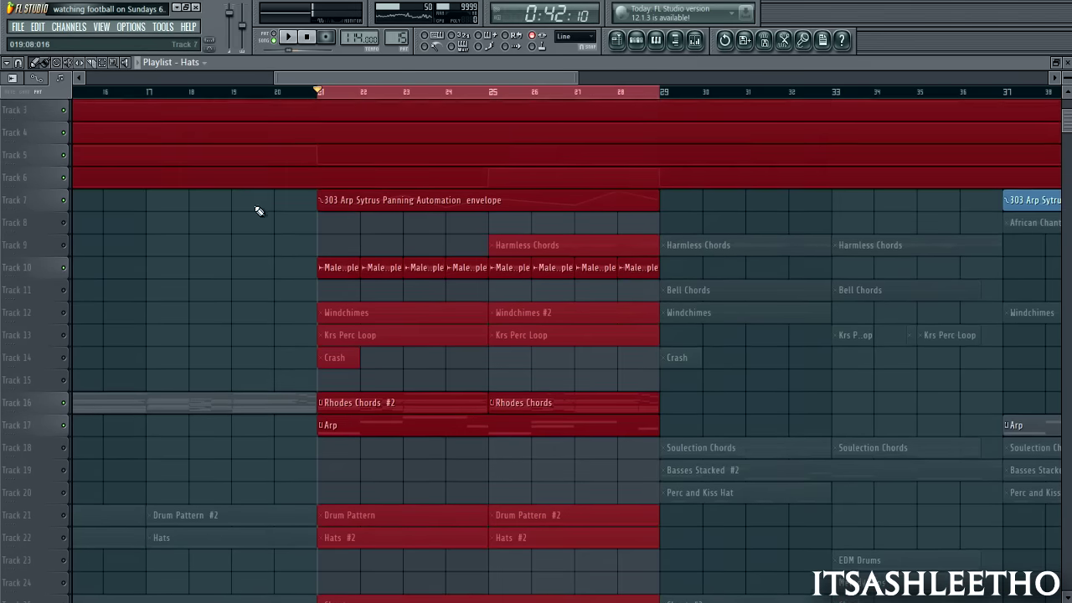
pyautogui.moveTo(1067, 82); pyautogui.dragTo(1068, 76)
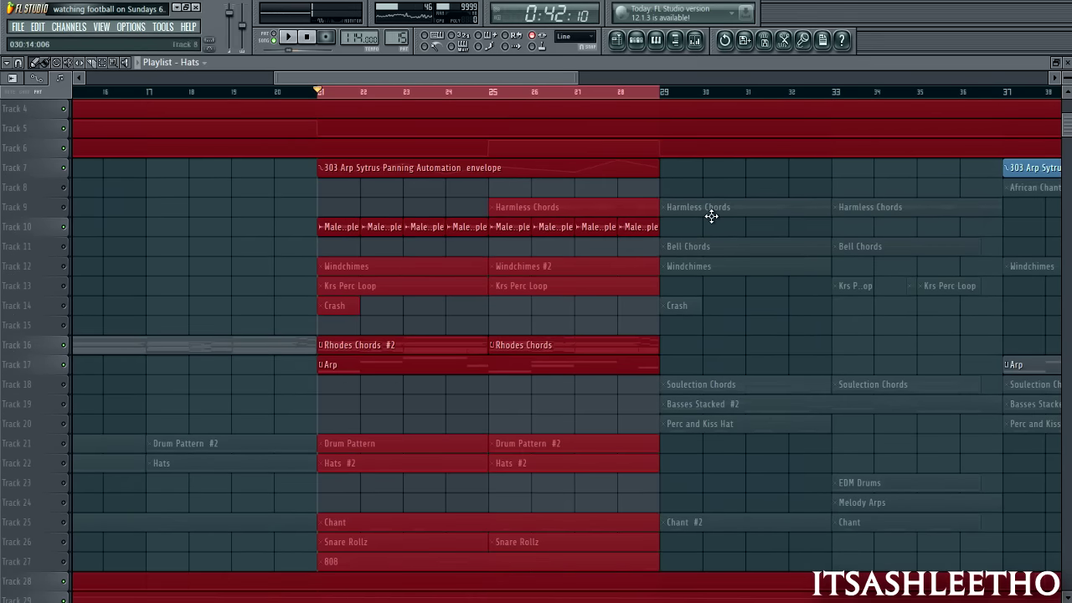
pyautogui.click(292, 37)
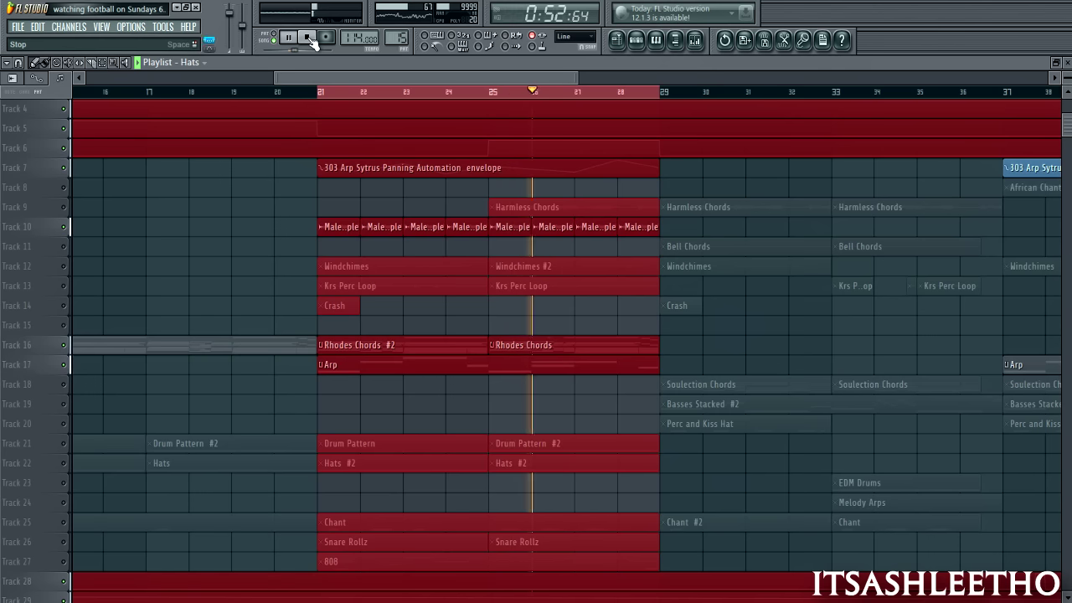
# Unmute tracks 8, 9 and 11 to 15, including the Harmless Chords, Windchimes, Krs Perc Loop and Crash clips
pyautogui.click(64, 207)
pyautogui.click(64, 188)
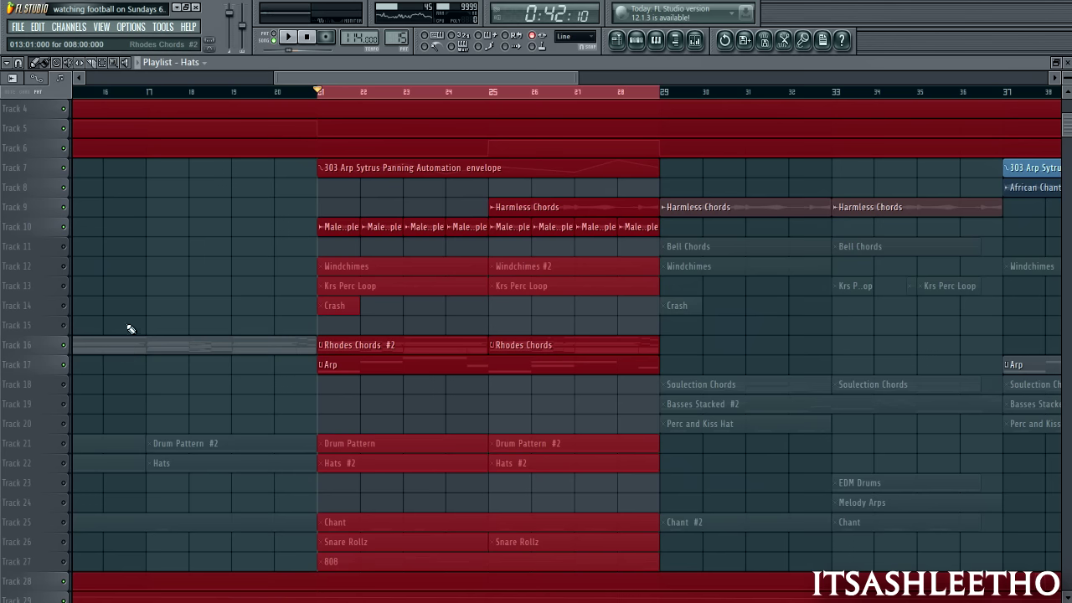
pyautogui.moveTo(71, 273); pyautogui.dragTo(72, 254)
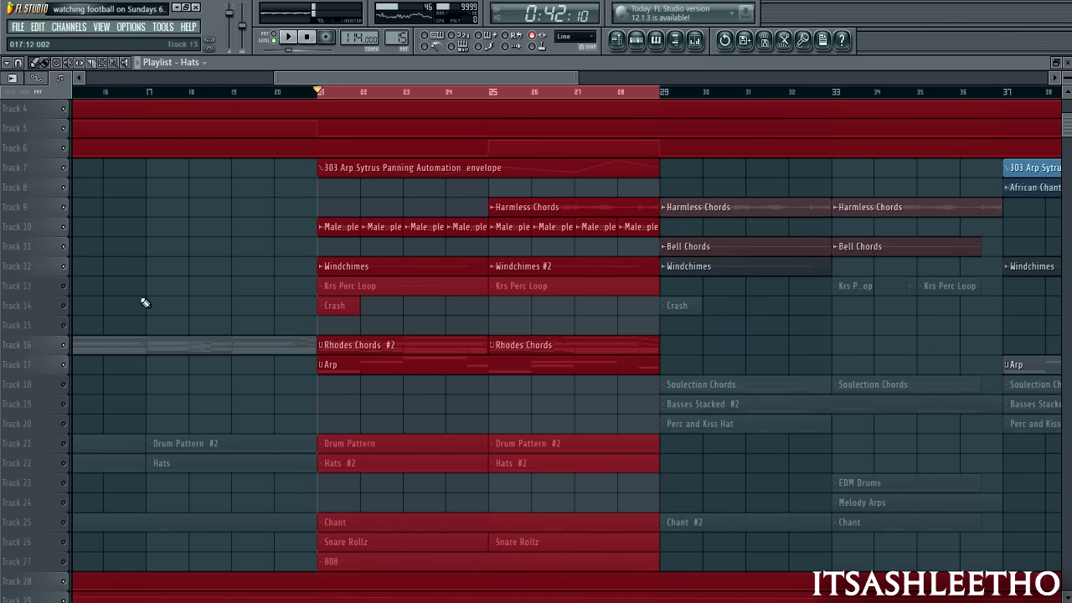
pyautogui.click(70, 289)
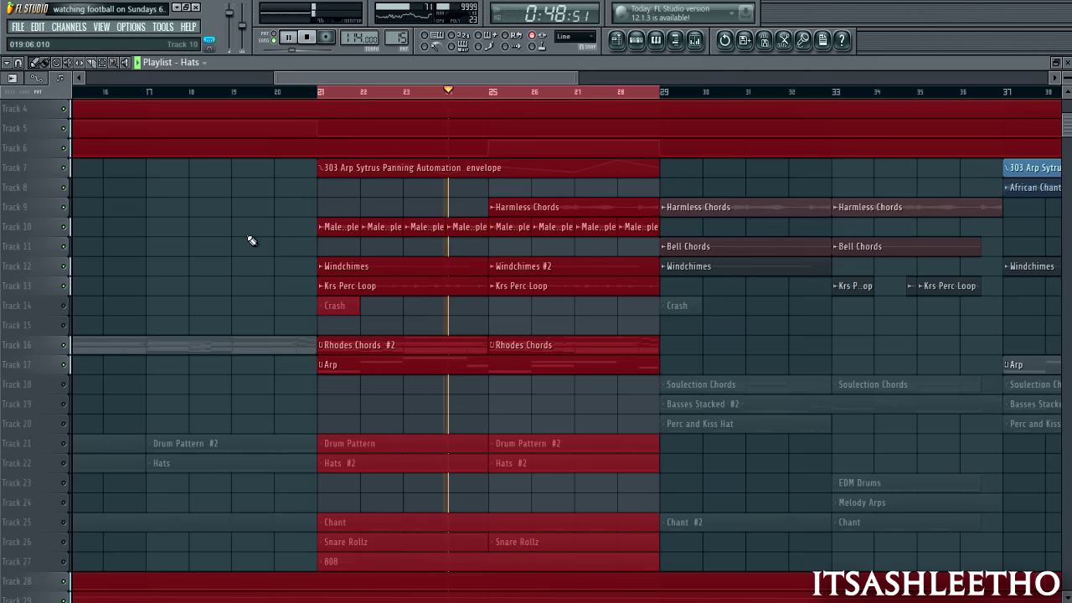
pyautogui.click(64, 306)
pyautogui.click(71, 326)
pyautogui.scroll(-1, 120, 269)
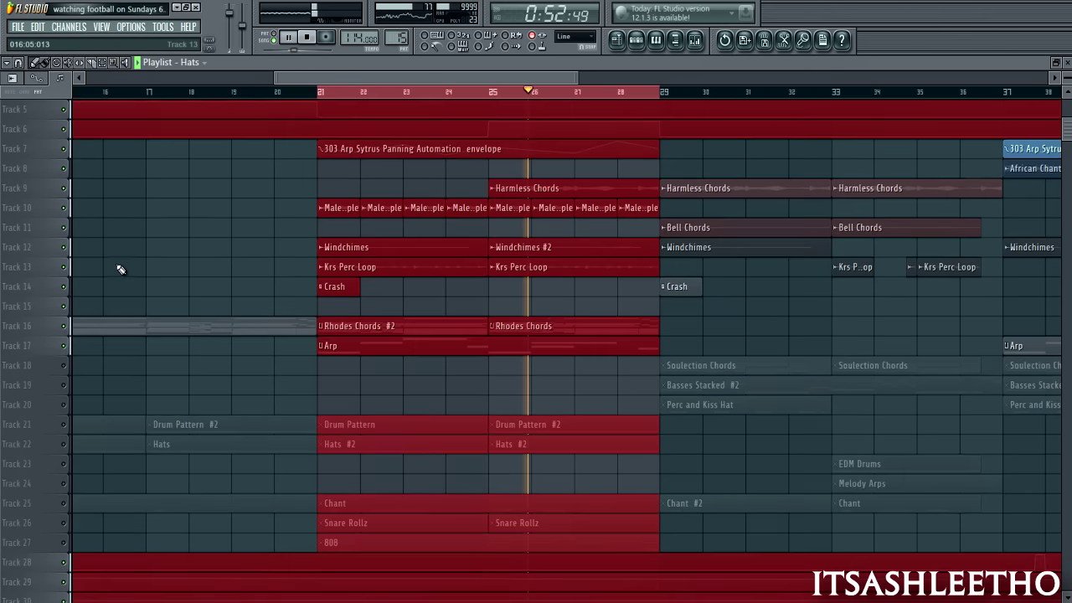
# Show the Male Vocal Line mixer channel's effects chain and check its Fruity Stereo Enhancer
pyautogui.click(694, 39)
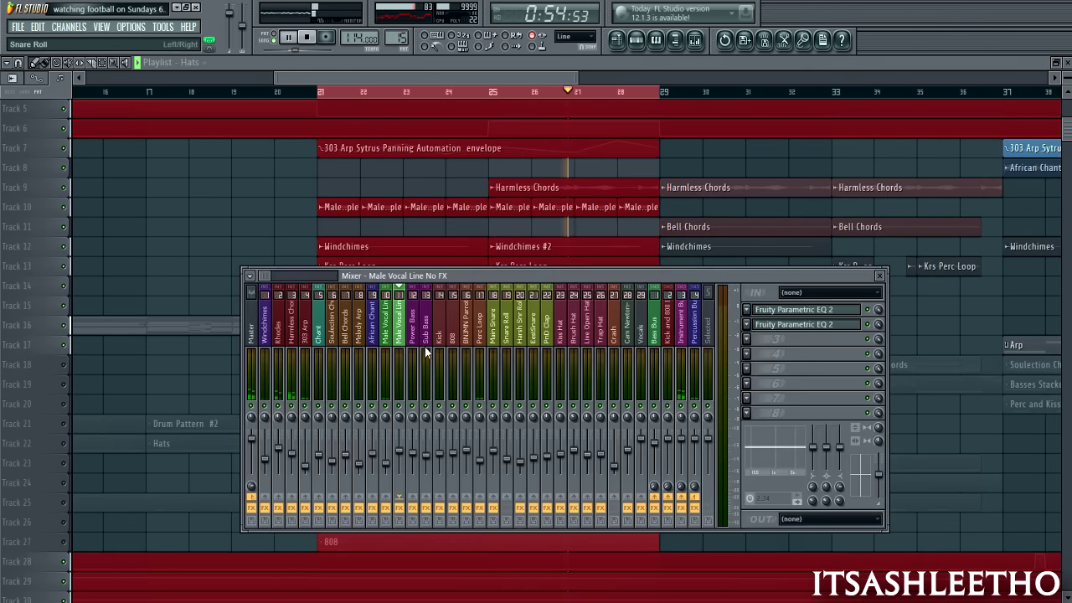
pyautogui.click(390, 333)
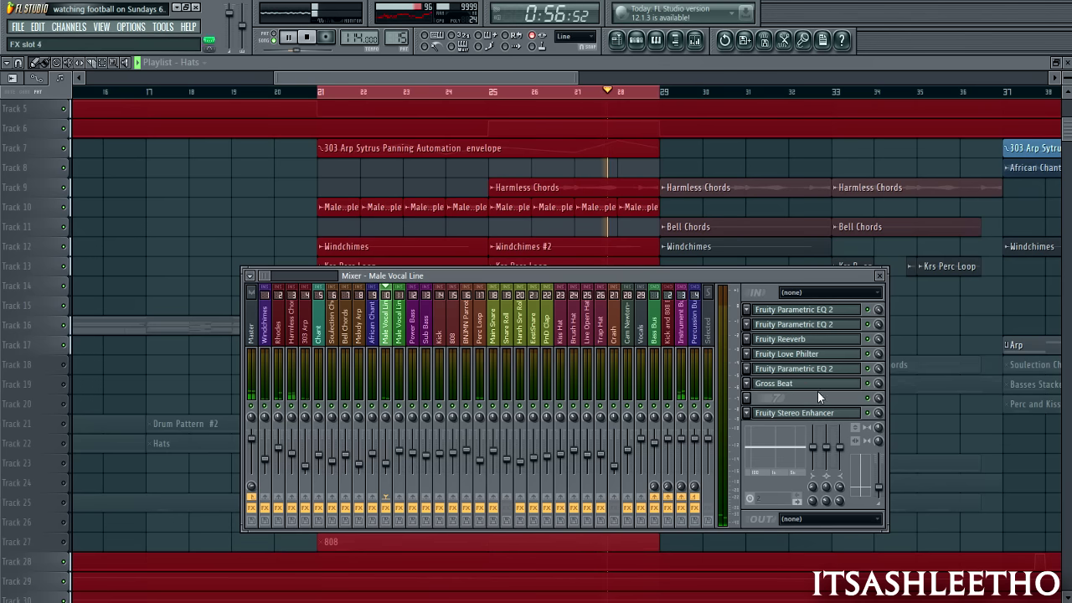
pyautogui.click(801, 413)
pyautogui.click(801, 416)
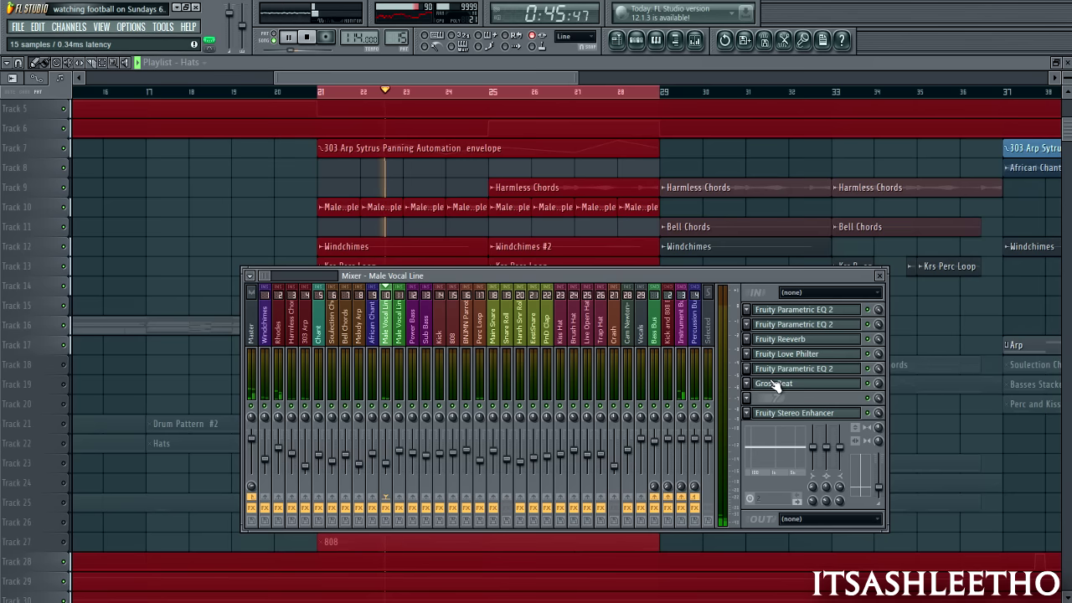
# Inspect the first two Fruity Parametric EQ 2 effects and the Fruity Love Philter on the male vocal, and close the mixer
pyautogui.click(810, 326)
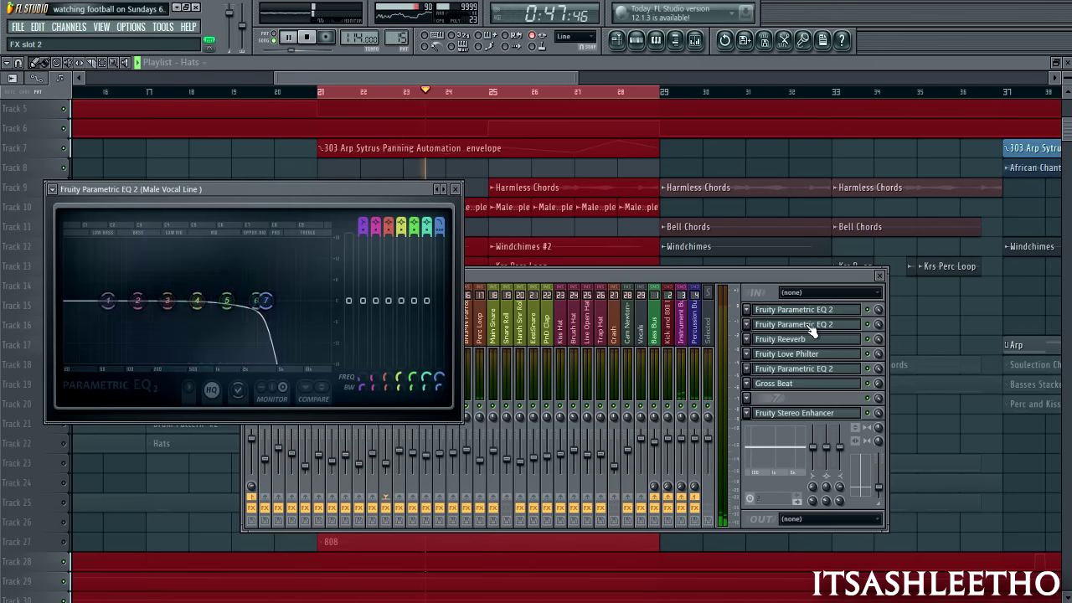
pyautogui.click(809, 325)
pyautogui.click(812, 311)
pyautogui.click(812, 311)
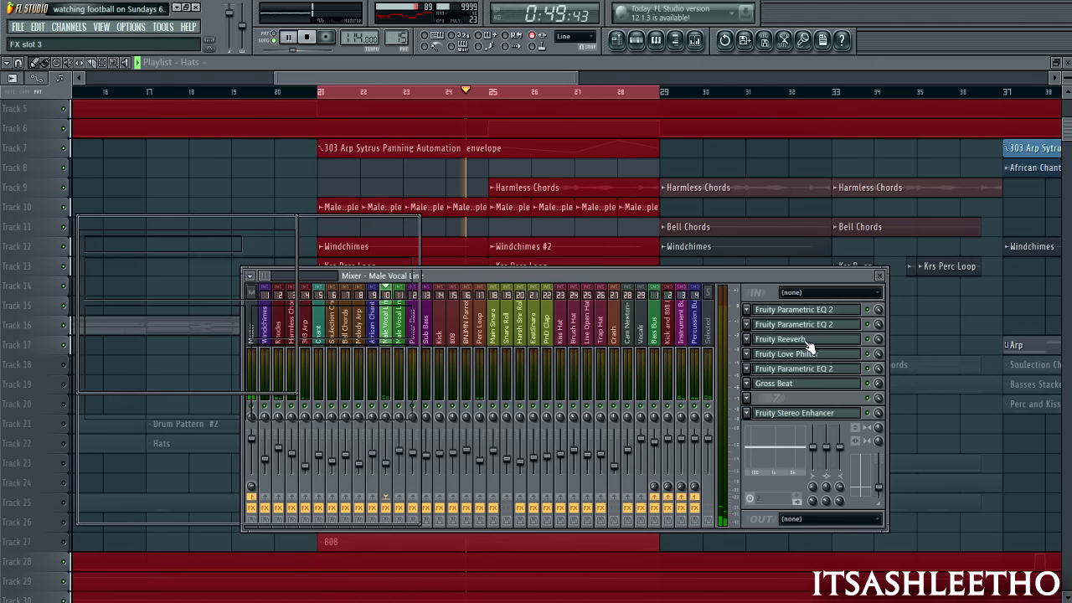
pyautogui.click(809, 354)
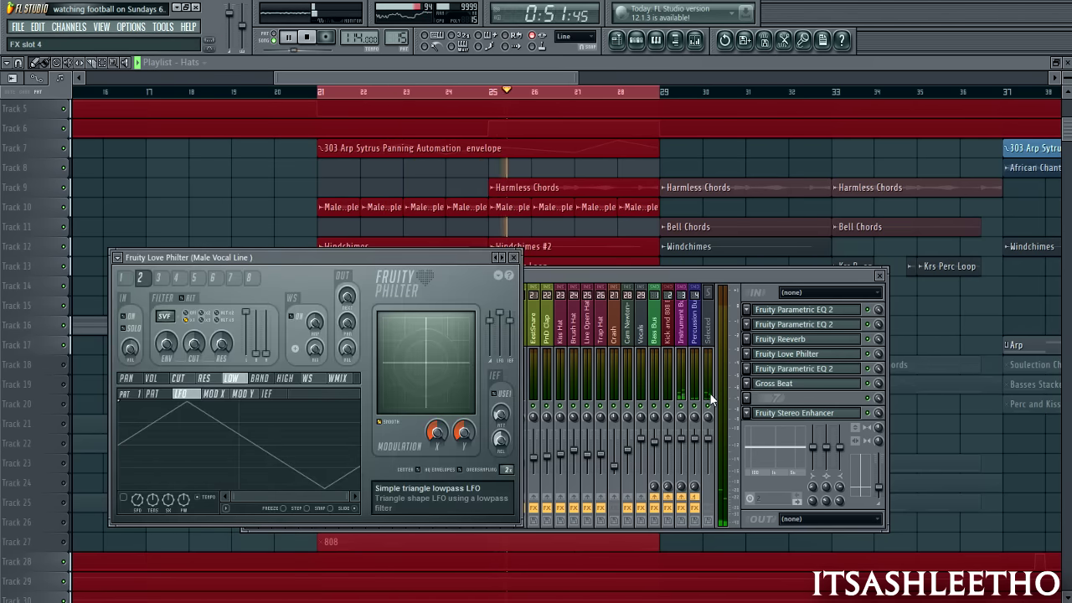
pyautogui.click(514, 257)
pyautogui.press('F9')
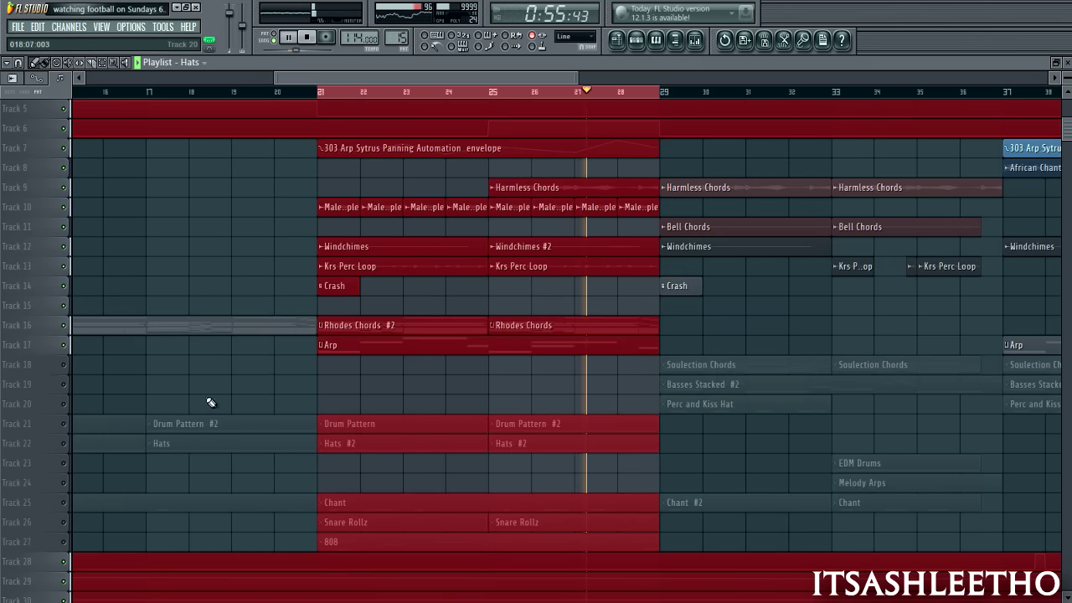
# Unmute tracks 22 to 25 with the Hats, EDM Drums, Melody Arps and Chant patterns
pyautogui.click(63, 444)
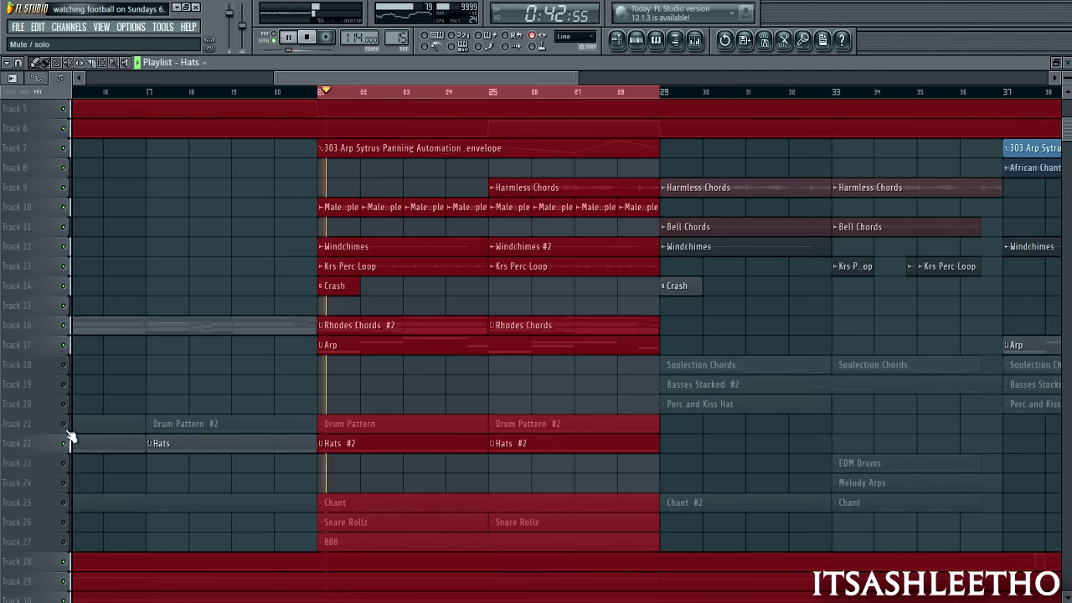
pyautogui.click(64, 463)
pyautogui.click(64, 483)
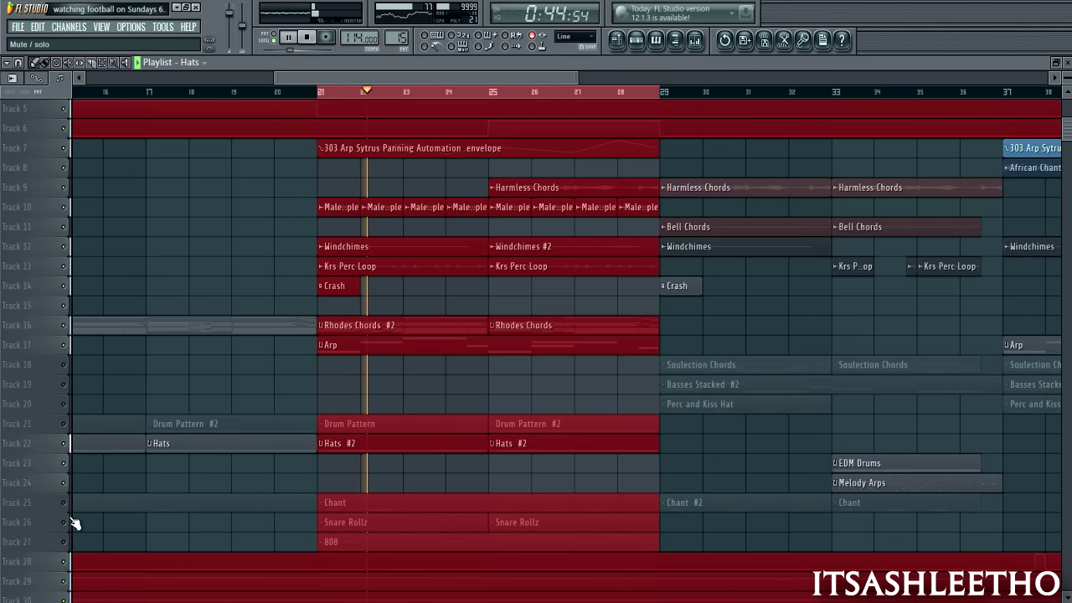
pyautogui.click(64, 502)
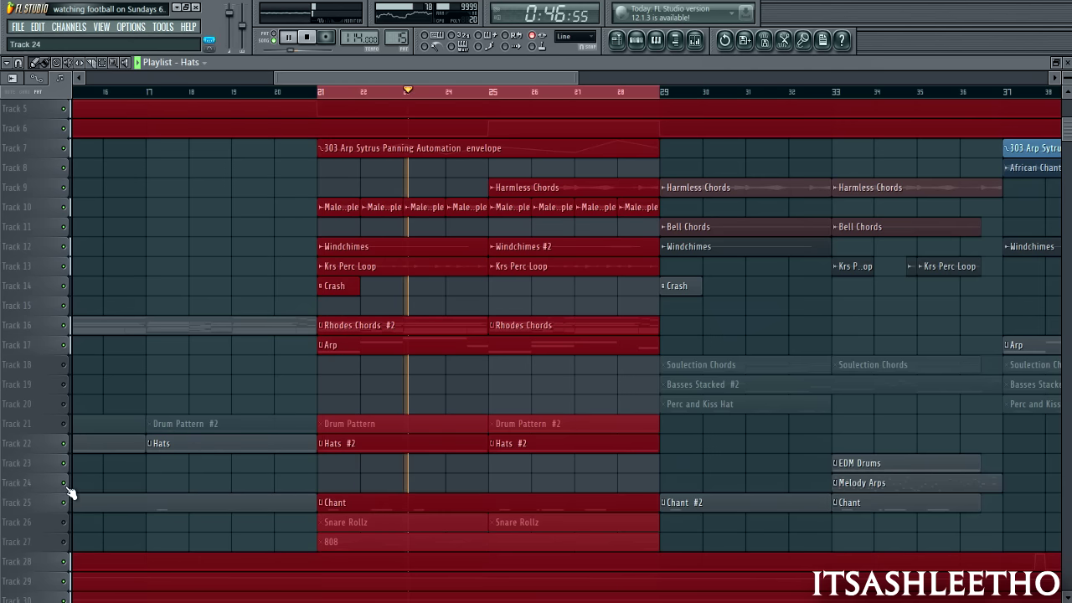
# Unmute the Drum Pattern, Snare Rollz and 808 tracks (21, 26 and 27), and stop playback after listening to the full section
pyautogui.scroll(-1, 210, 399)
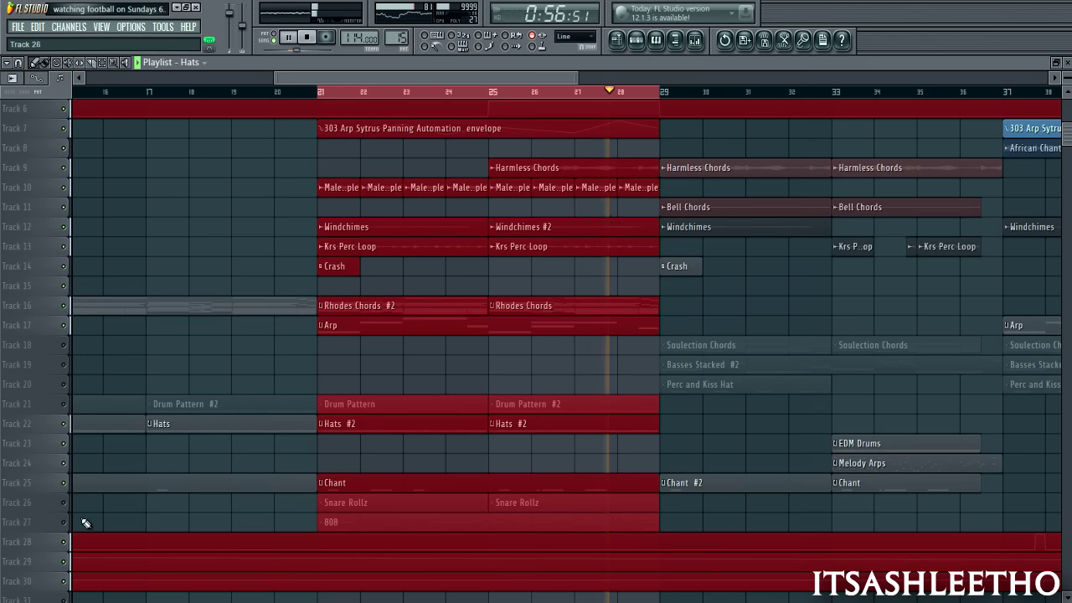
pyautogui.click(63, 404)
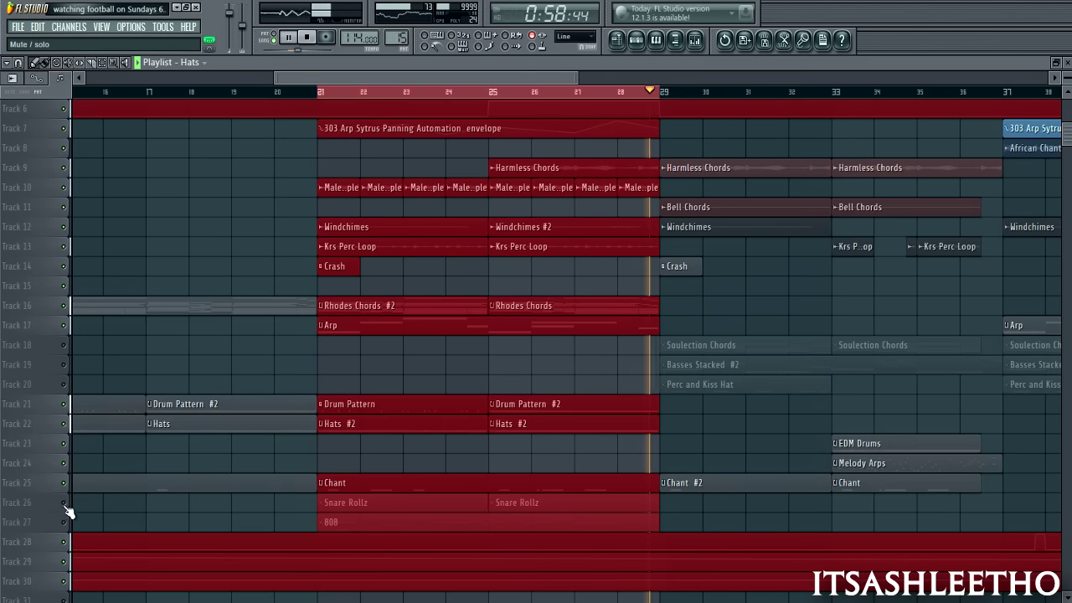
pyautogui.click(63, 502)
pyautogui.click(63, 521)
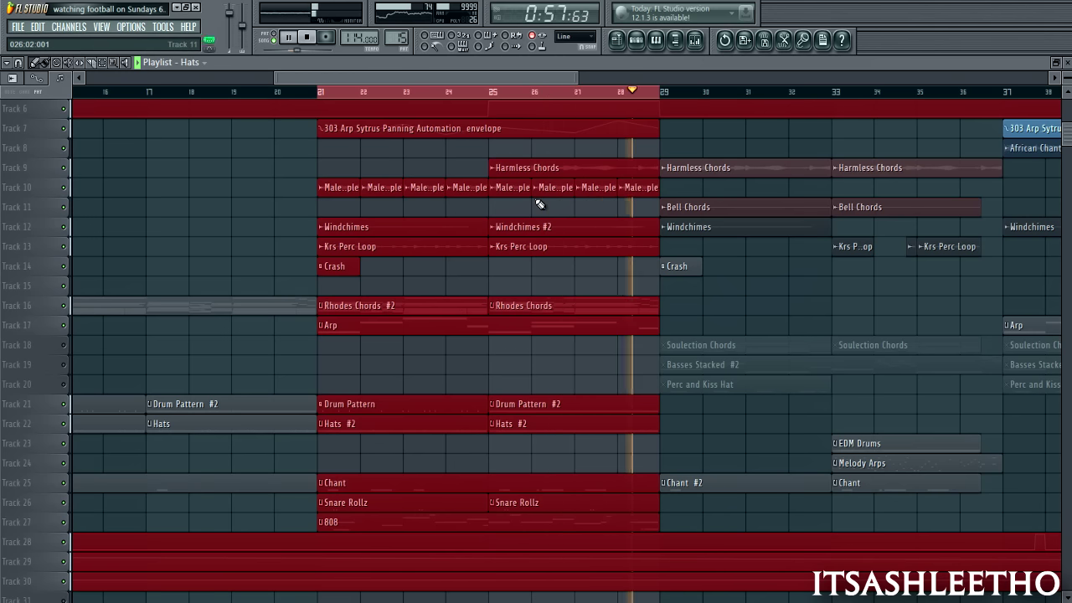
pyautogui.press('space')
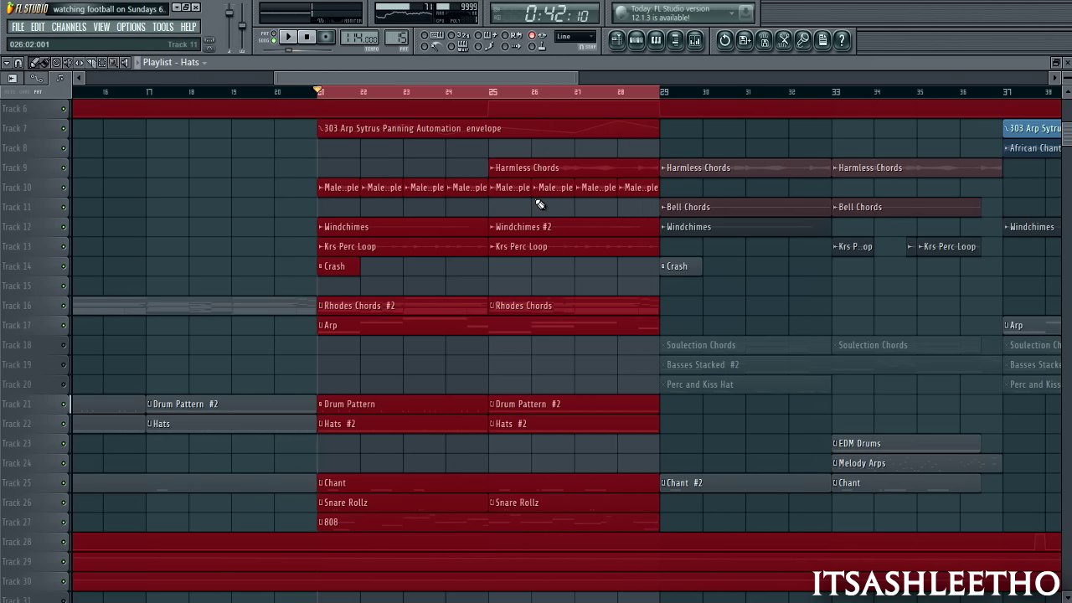
# Clear the playlist selection, play the 808 pattern in the piano roll, and return to the playlist
pyautogui.hotkey('ctrl', 'd')
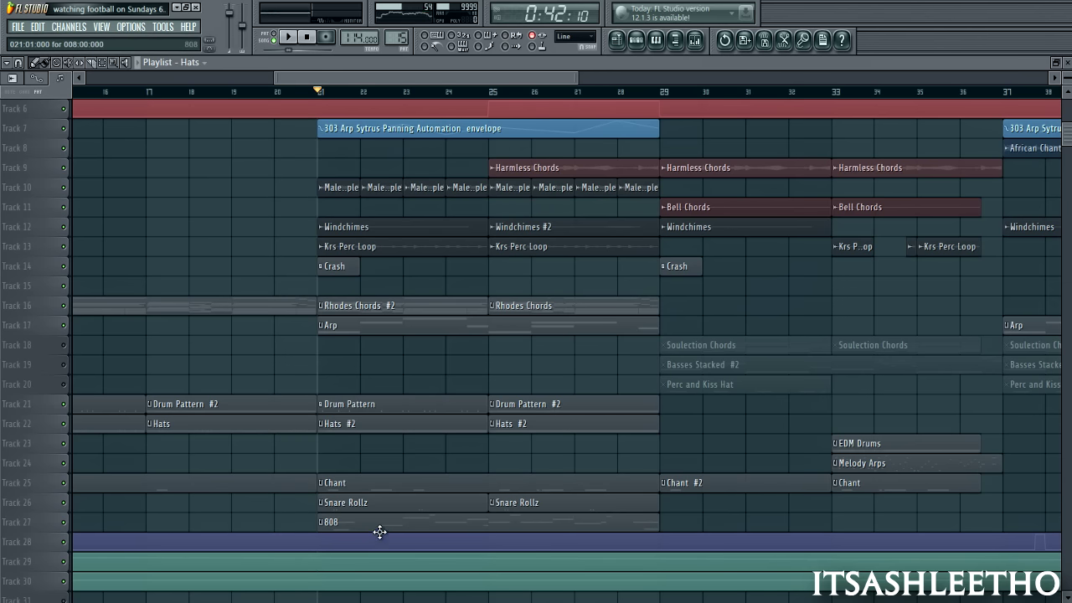
pyautogui.doubleClick(379, 530)
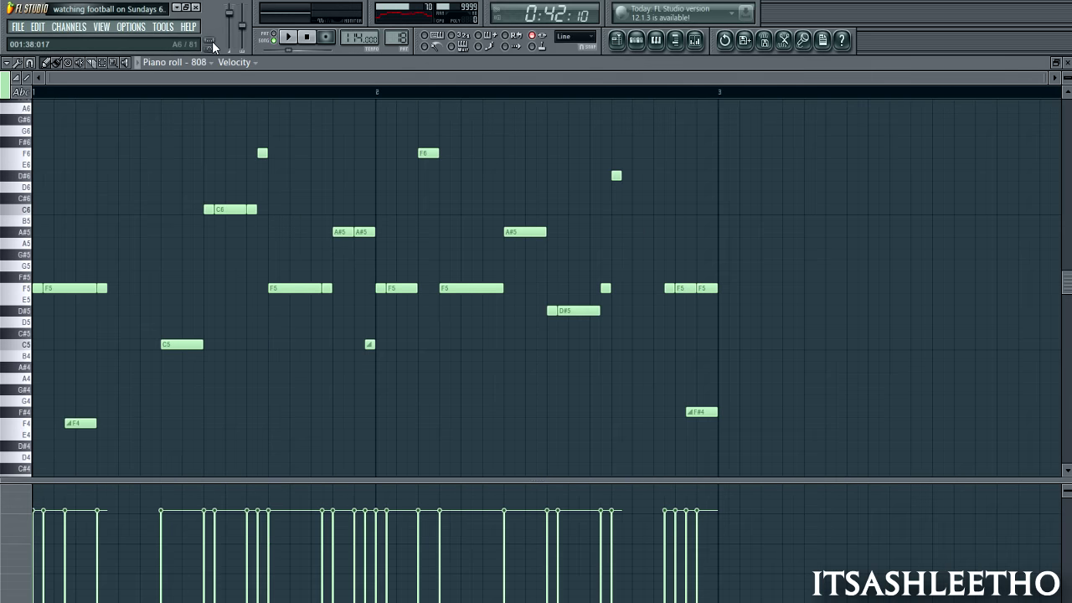
pyautogui.click(286, 38)
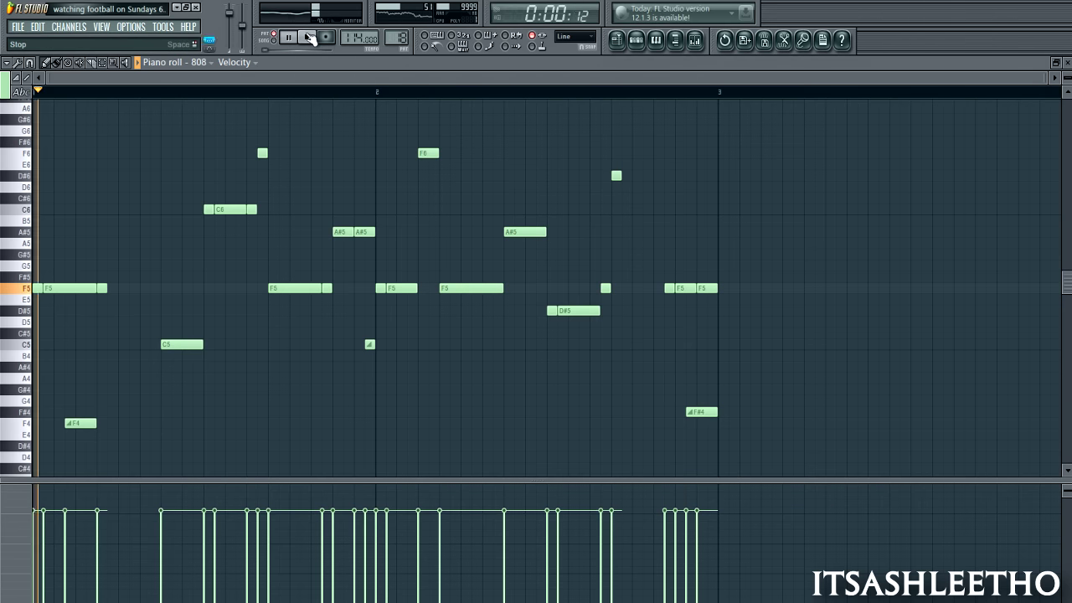
pyautogui.press('space')
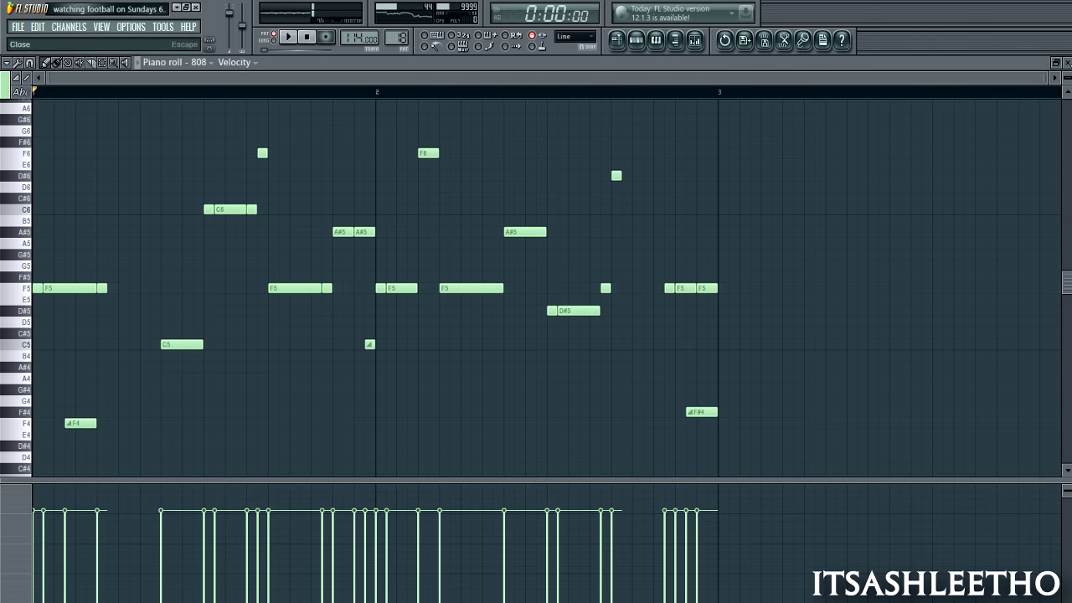
pyautogui.click(1068, 63)
pyautogui.click(618, 59)
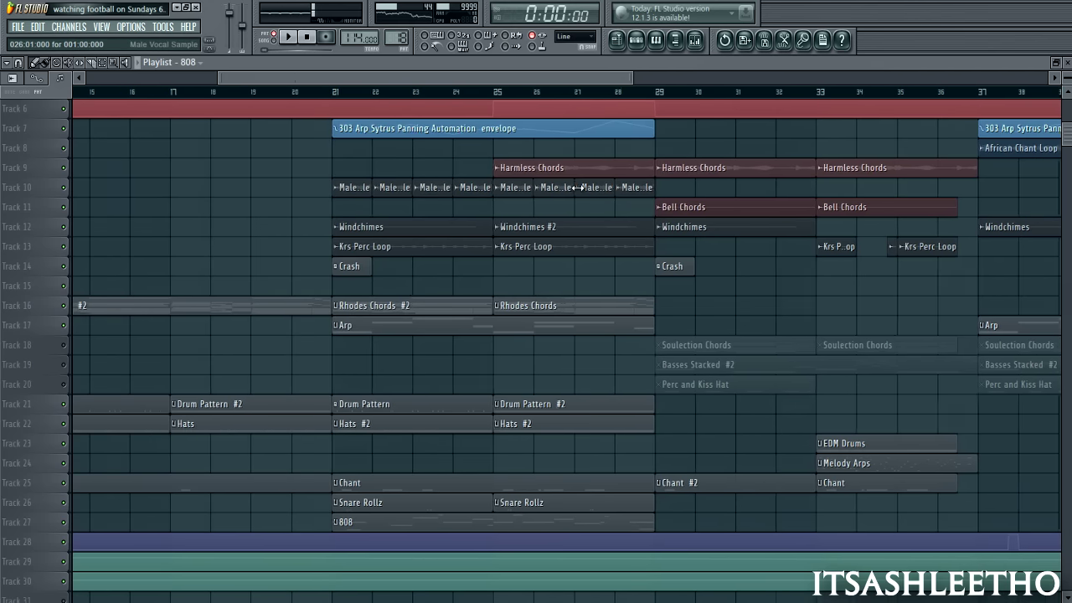
# Play the arrangement from bar 21 with all the section's patterns, and stop playback
pyautogui.scroll(-2, 576, 187)
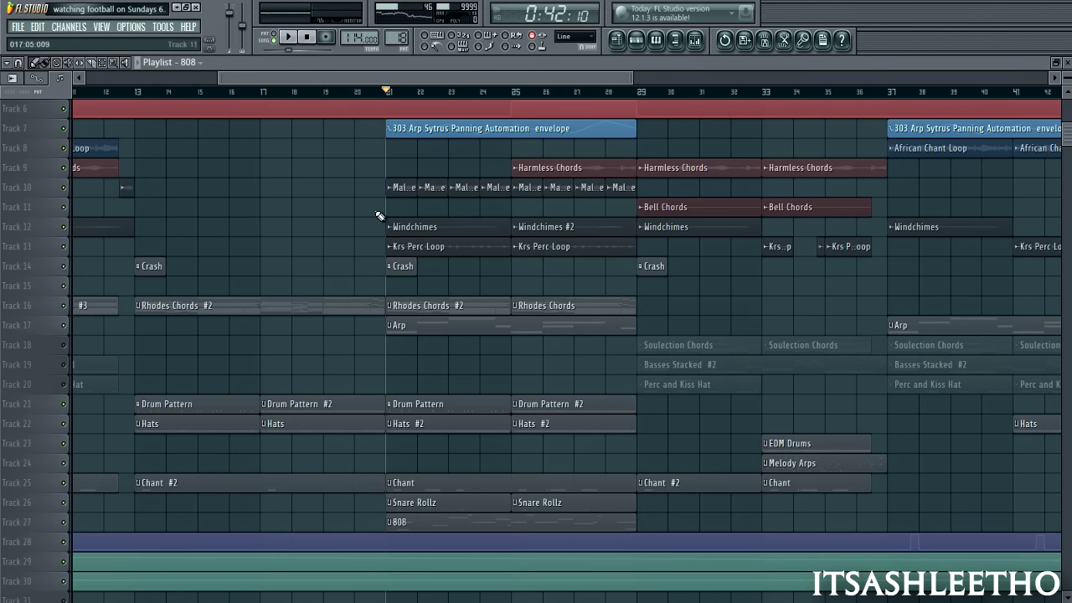
pyautogui.press('space')
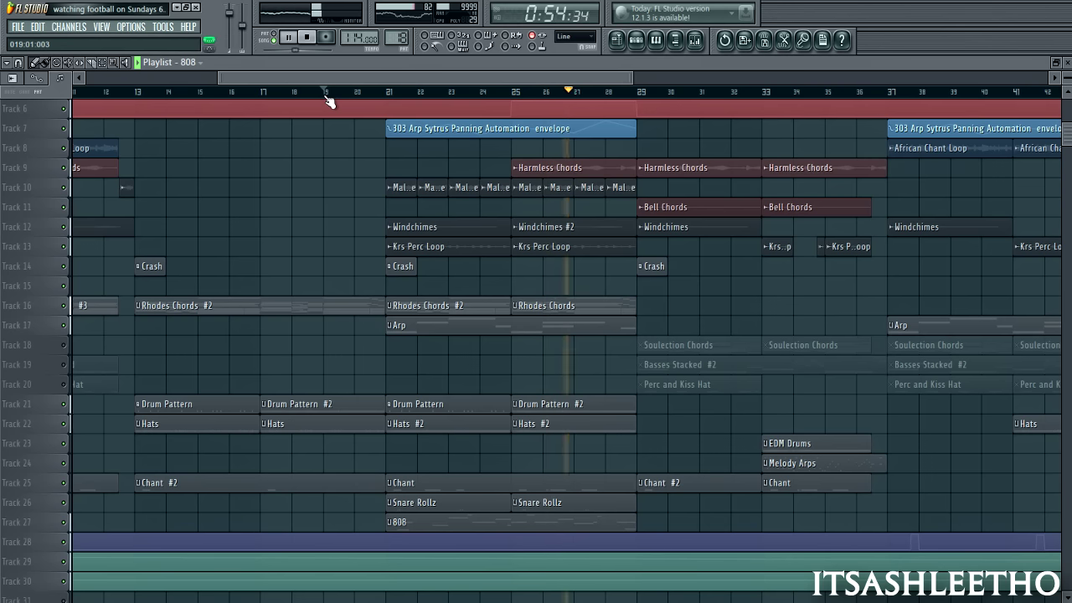
pyautogui.click(308, 39)
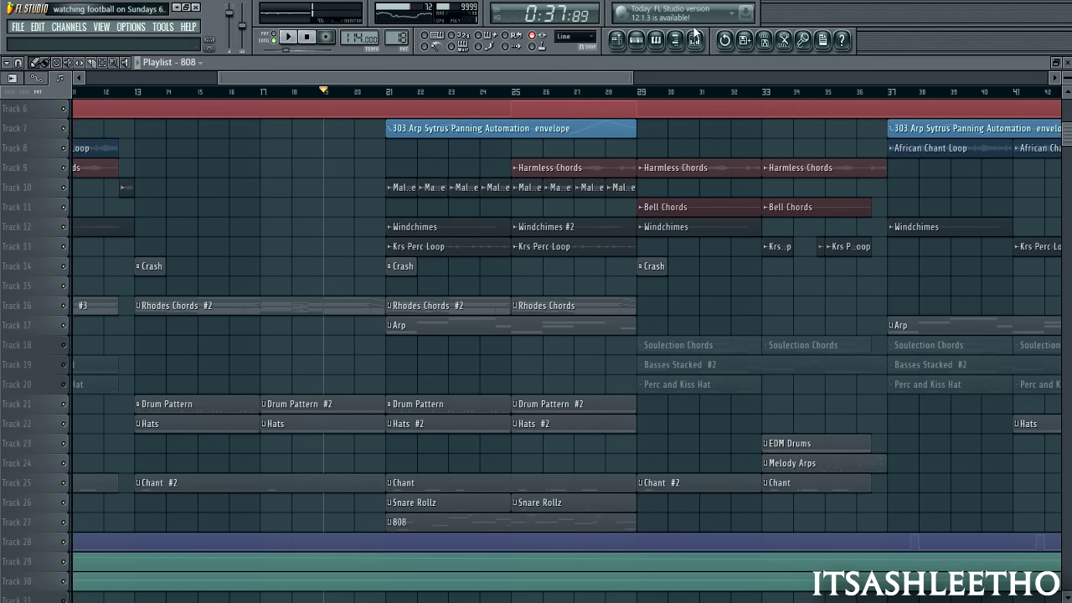
# Open the ARP 303 Drive channel's Sylenth1 synth from the channel list to view its preset, and close it
pyautogui.click(638, 47)
pyautogui.scroll(10, 175, 418)
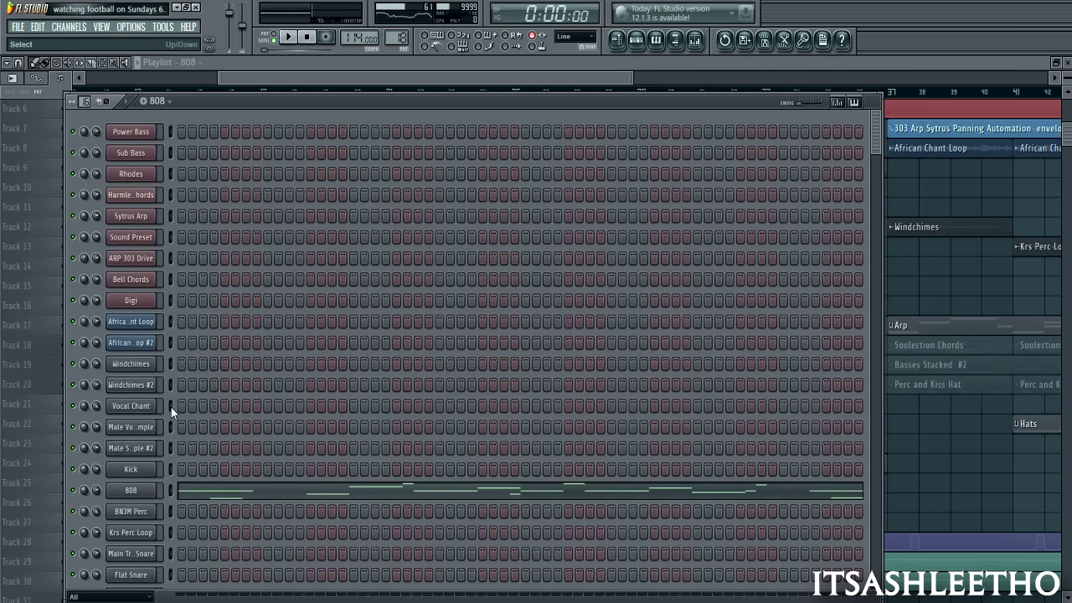
pyautogui.click(128, 258)
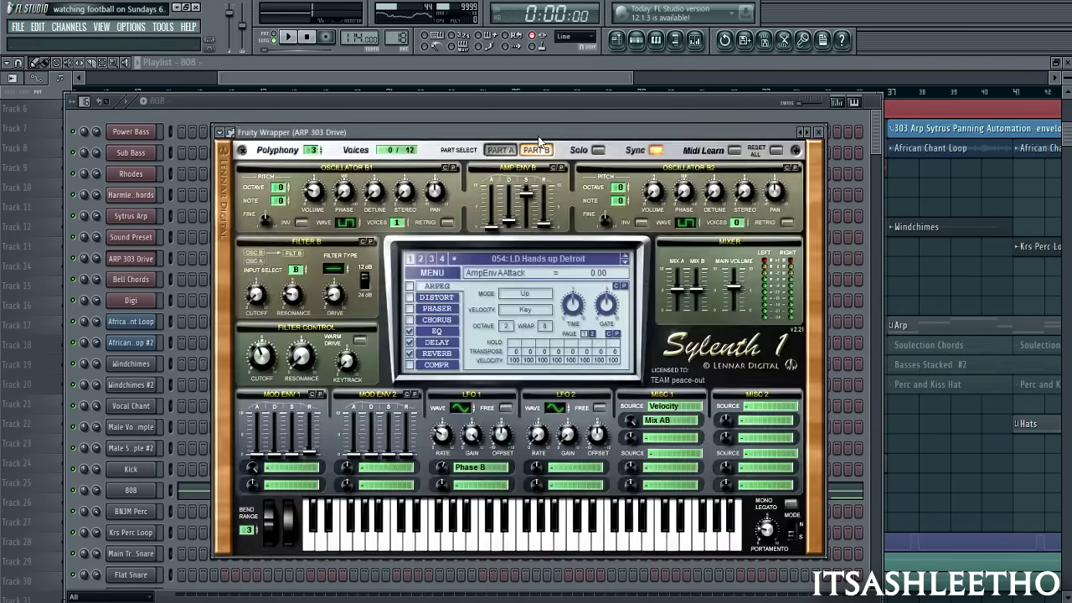
pyautogui.moveTo(337, 135); pyautogui.dragTo(319, 133)
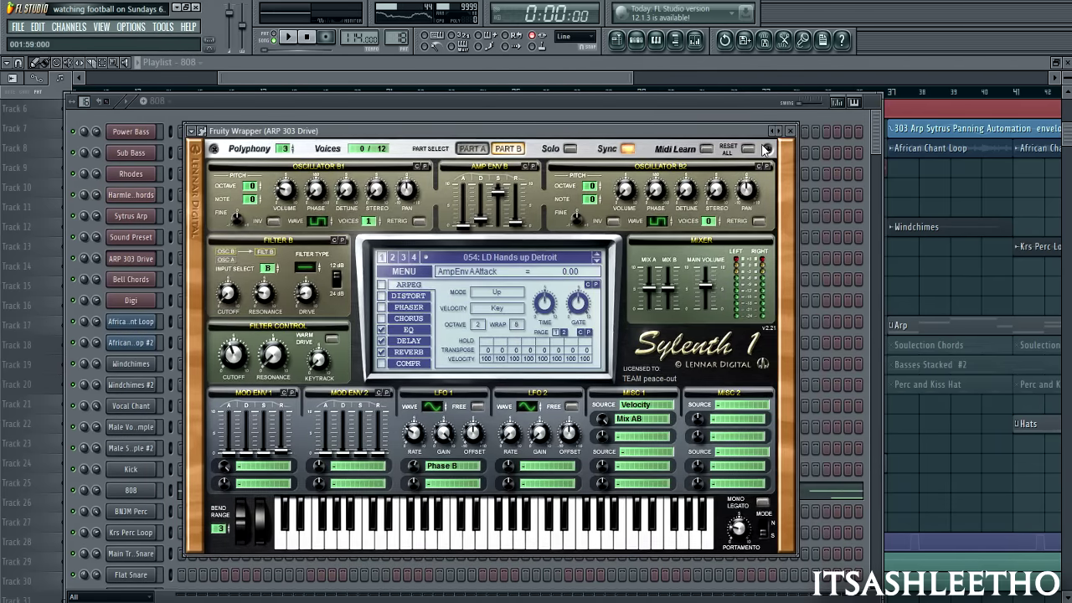
pyautogui.click(791, 131)
# Switch to the Arp pattern and open the Sytrus Arp channel's synth to show its preset
pyautogui.click(166, 102)
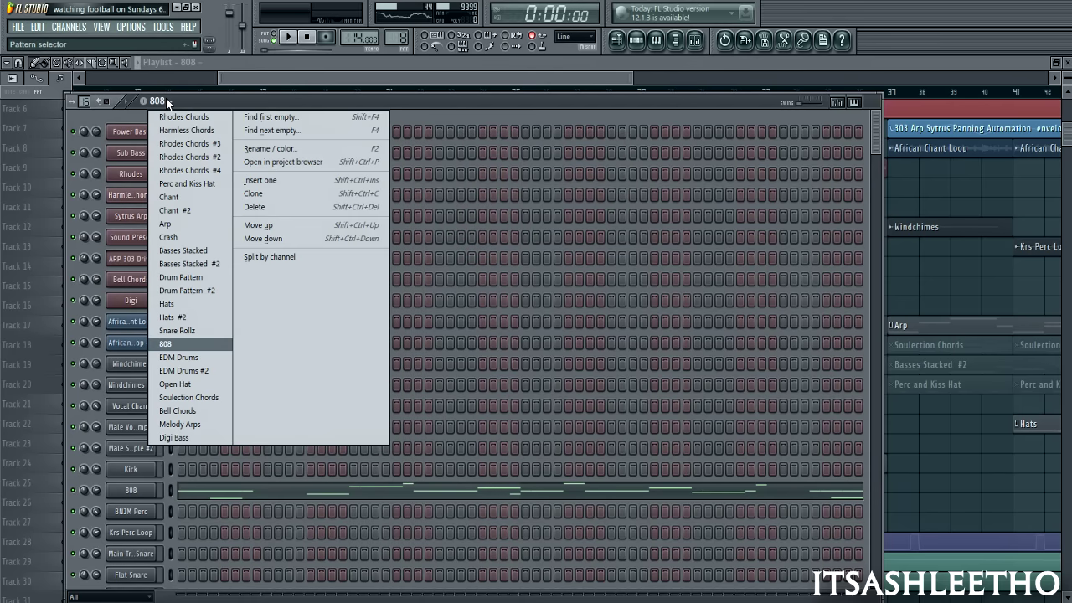
pyautogui.click(168, 225)
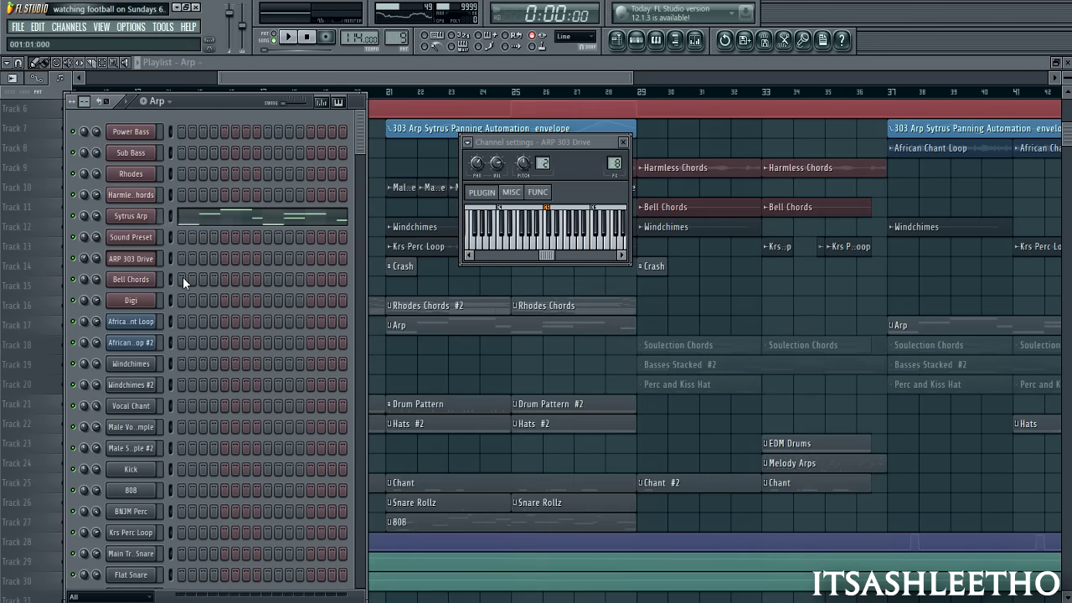
pyautogui.click(134, 219)
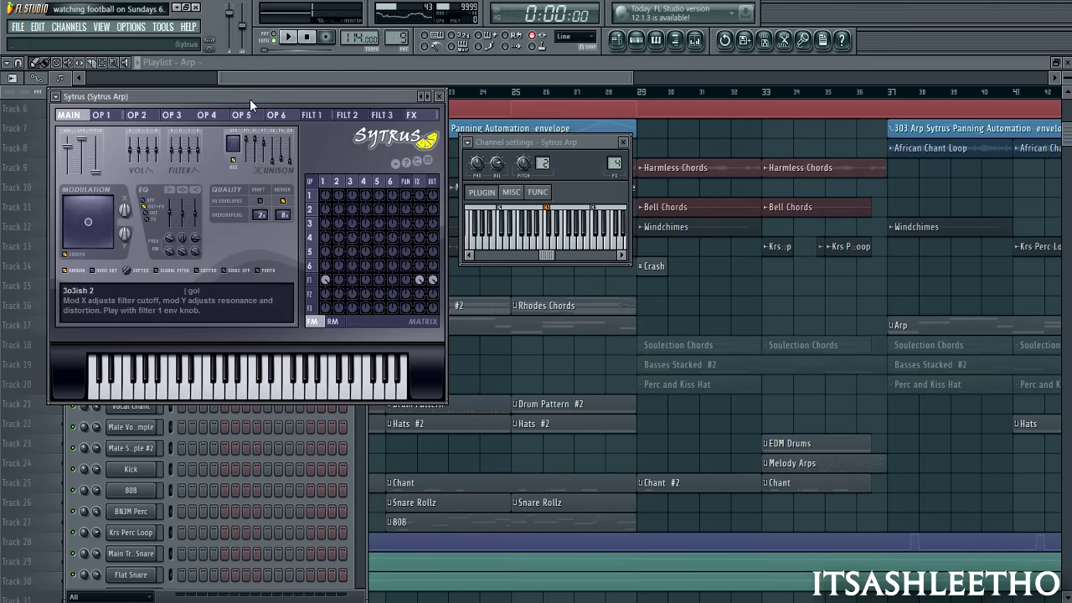
# Show the list of available presets for the Sytrus Arp synth, and return to the playlist
pyautogui.moveTo(250, 100); pyautogui.dragTo(398, 151)
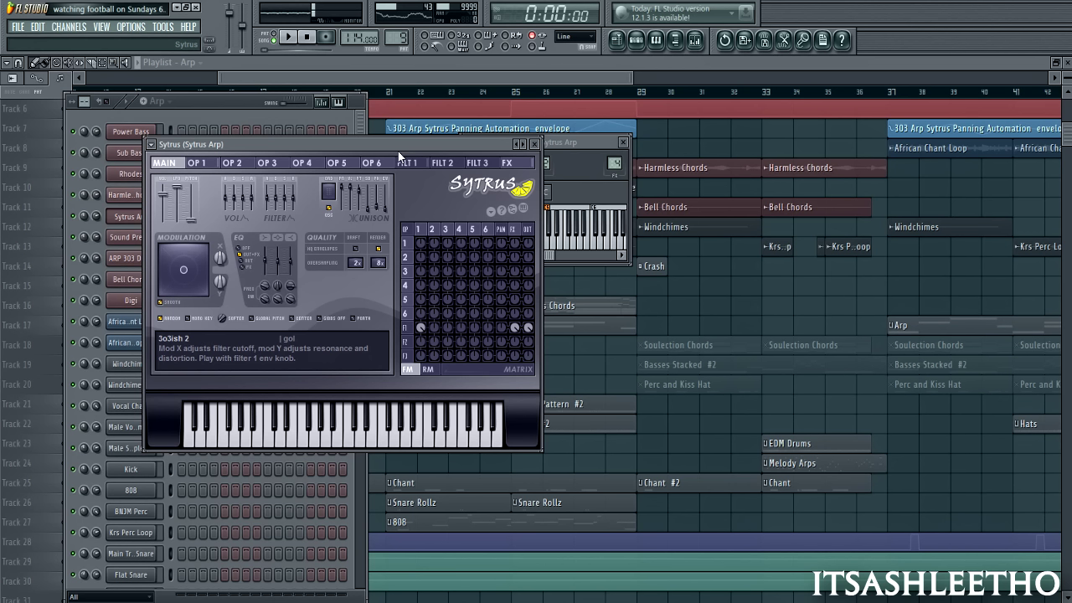
pyautogui.rightClick(522, 143)
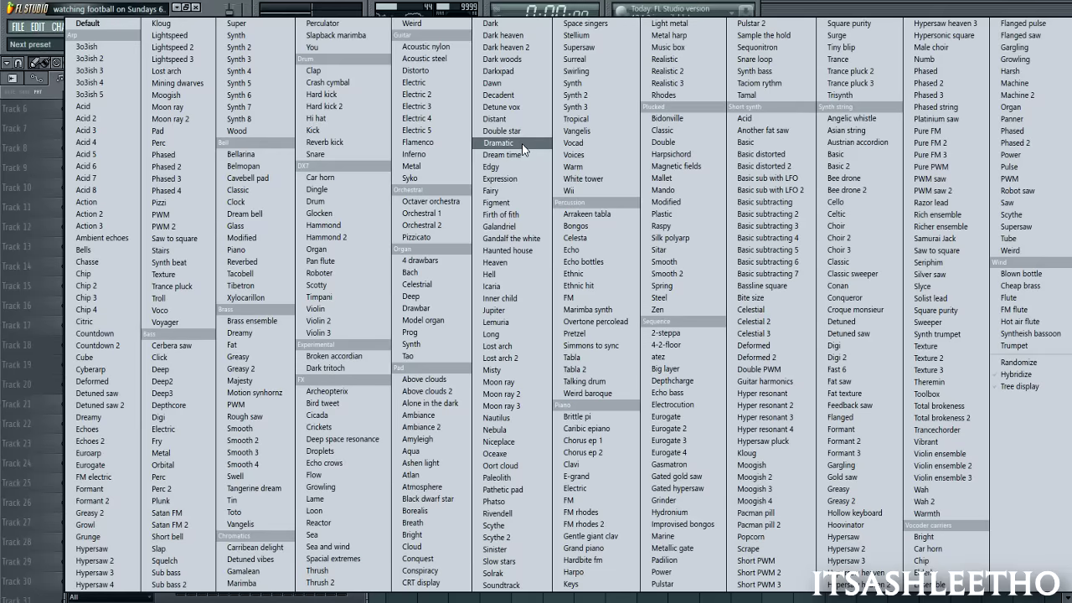
pyautogui.click(52, 92)
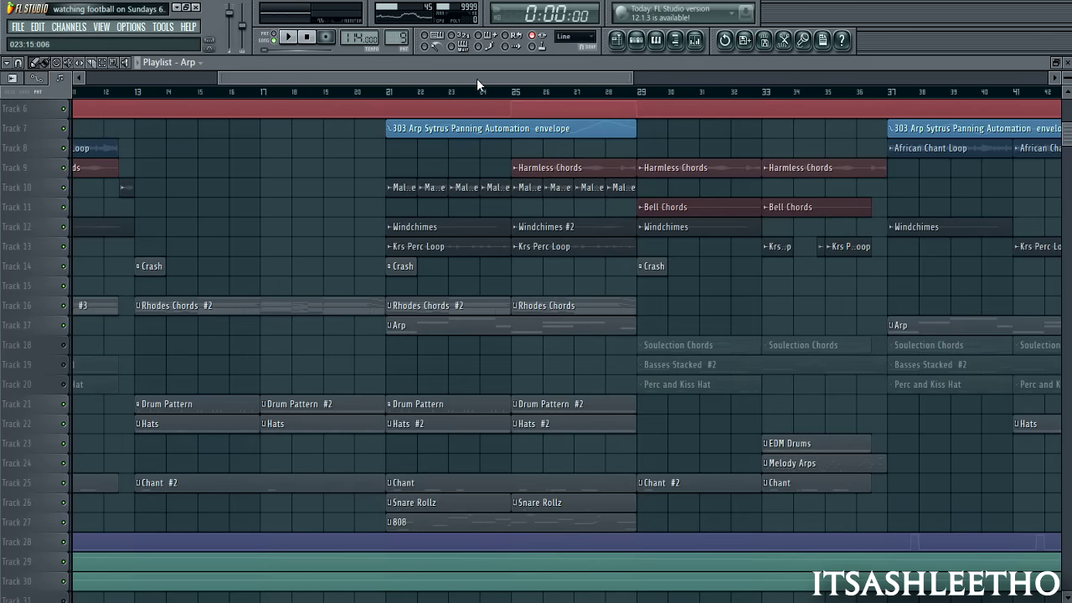
# Select the next section of the arrangement, from bar 29 up to bar 37, across all playlist tracks
pyautogui.moveTo(476, 78); pyautogui.dragTo(567, 79)
pyautogui.scroll(4, 251, 124)
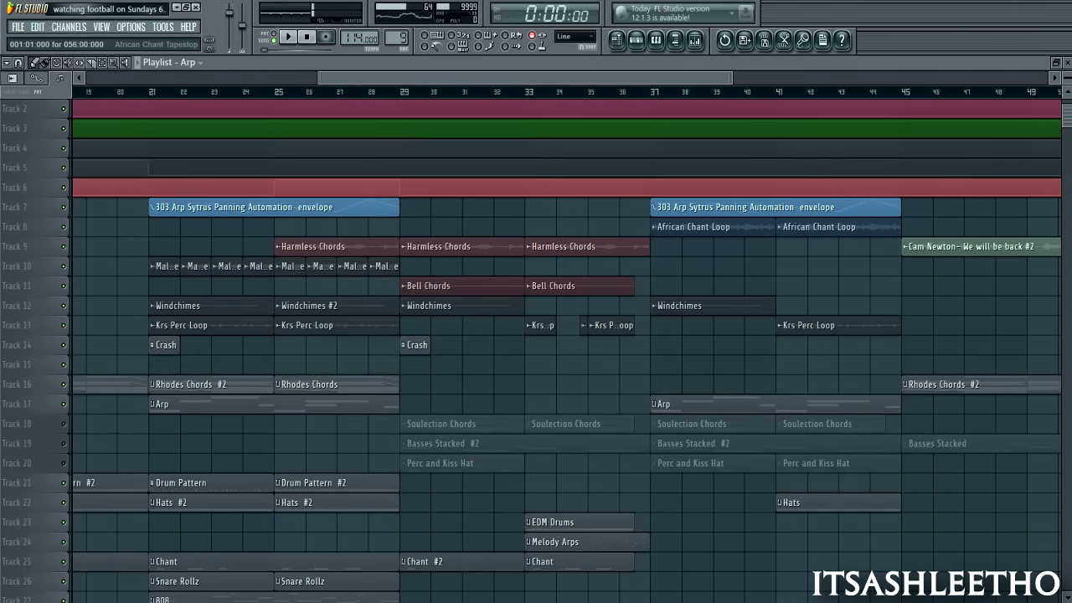
pyautogui.moveTo(1066, 78); pyautogui.dragTo(1067, 73)
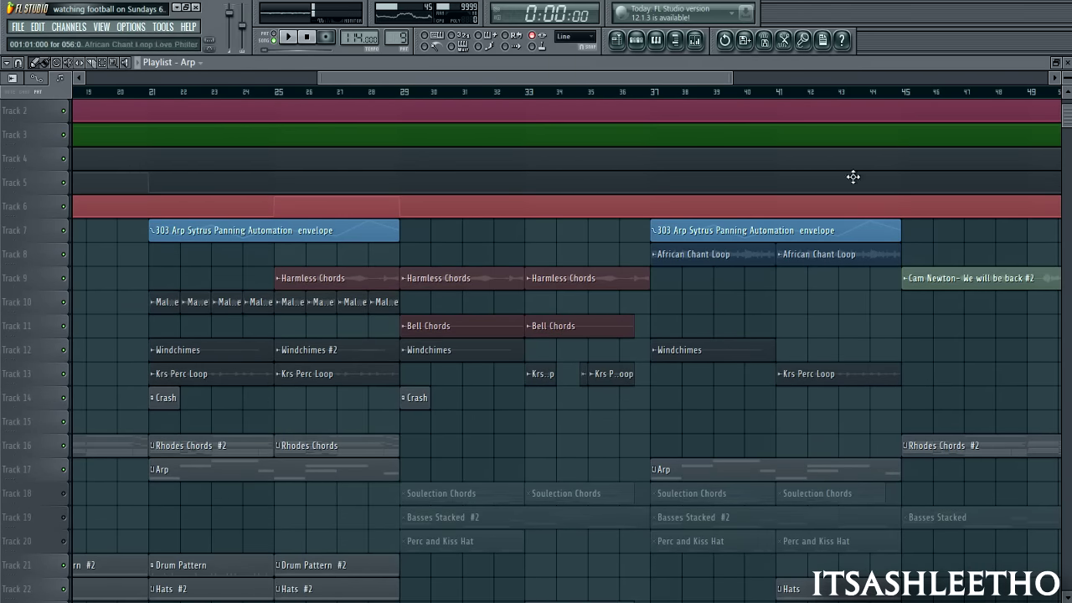
pyautogui.moveTo(1068, 80); pyautogui.dragTo(1068, 87)
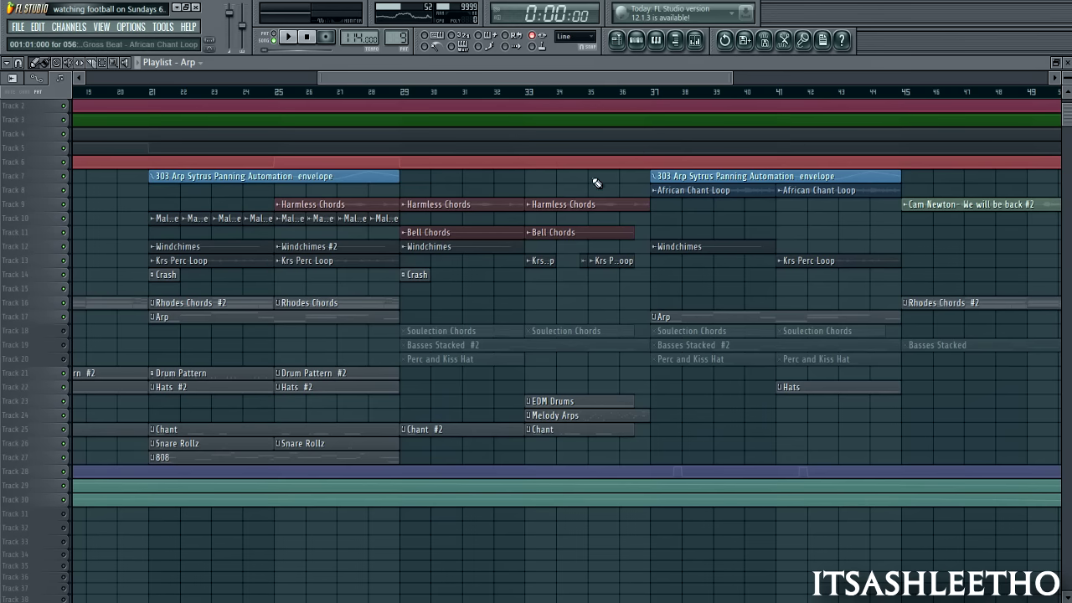
pyautogui.scroll(2, 512, 254)
pyautogui.moveTo(373, 94); pyautogui.dragTo(602, 125)
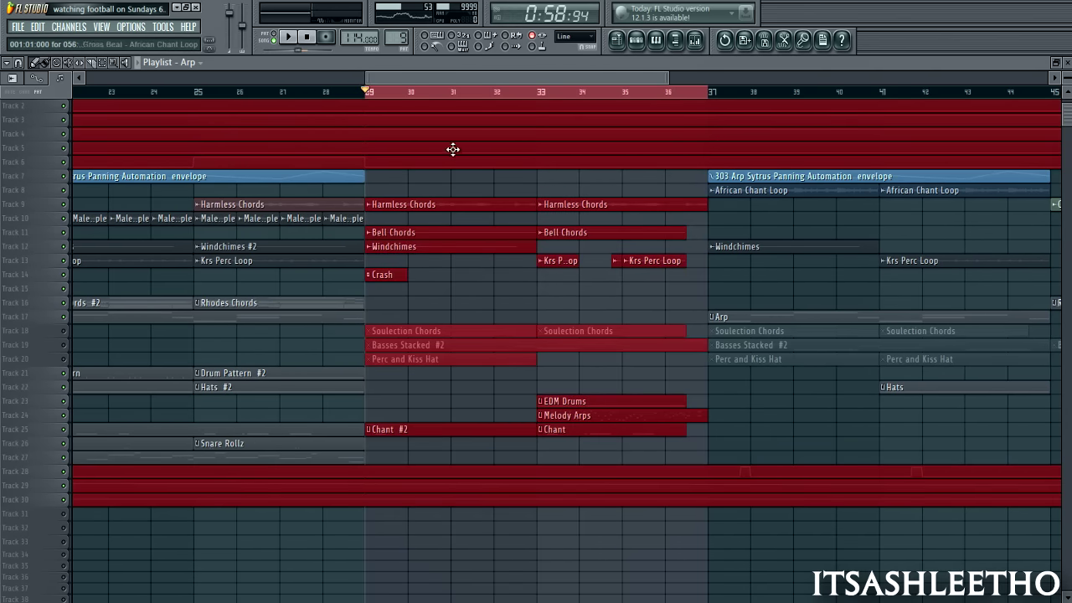
pyautogui.moveTo(463, 80); pyautogui.dragTo(491, 80)
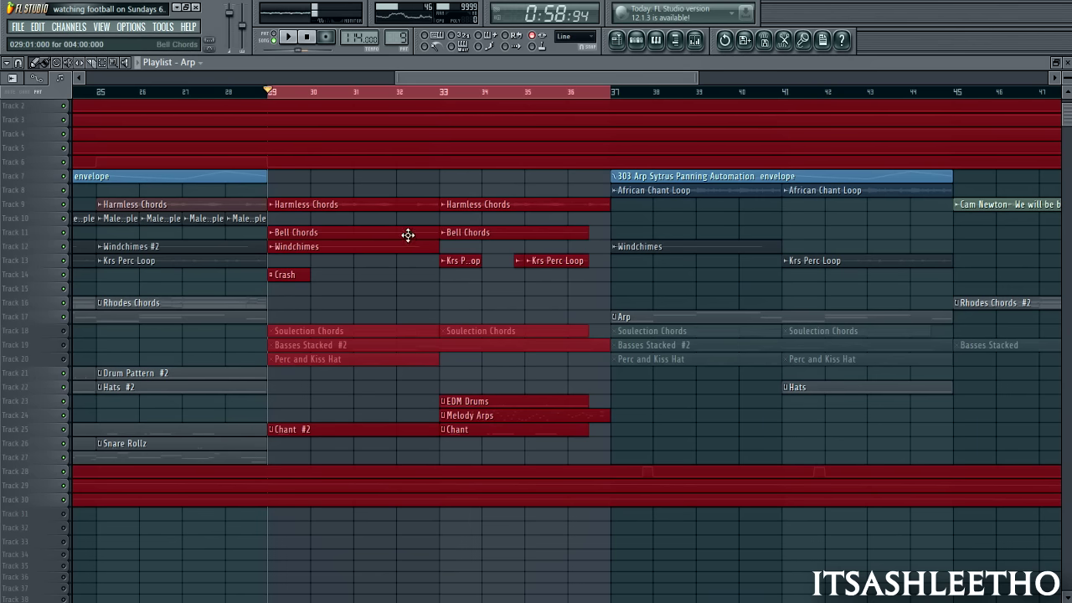
# Unmute the Soulection Chords track and mute the Windchimes, Crash and Chant tracks in the playlist
pyautogui.click(64, 331)
pyautogui.moveTo(65, 345)
pyautogui.mouseDown()
pyautogui.moveTo(67, 364)
pyautogui.moveTo(71, 352)
pyautogui.mouseUp()
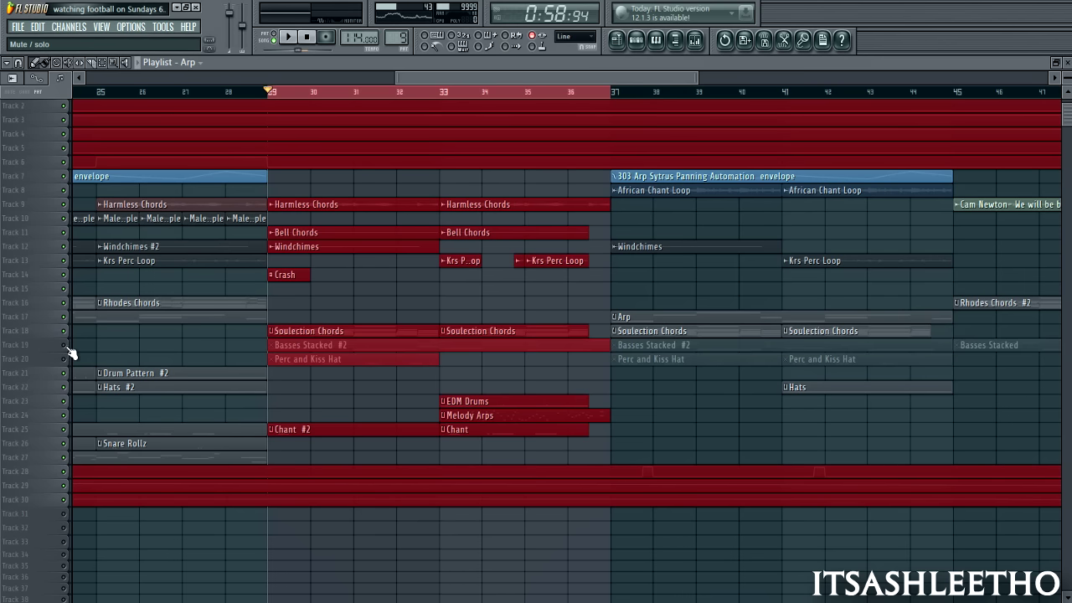
pyautogui.click(65, 249)
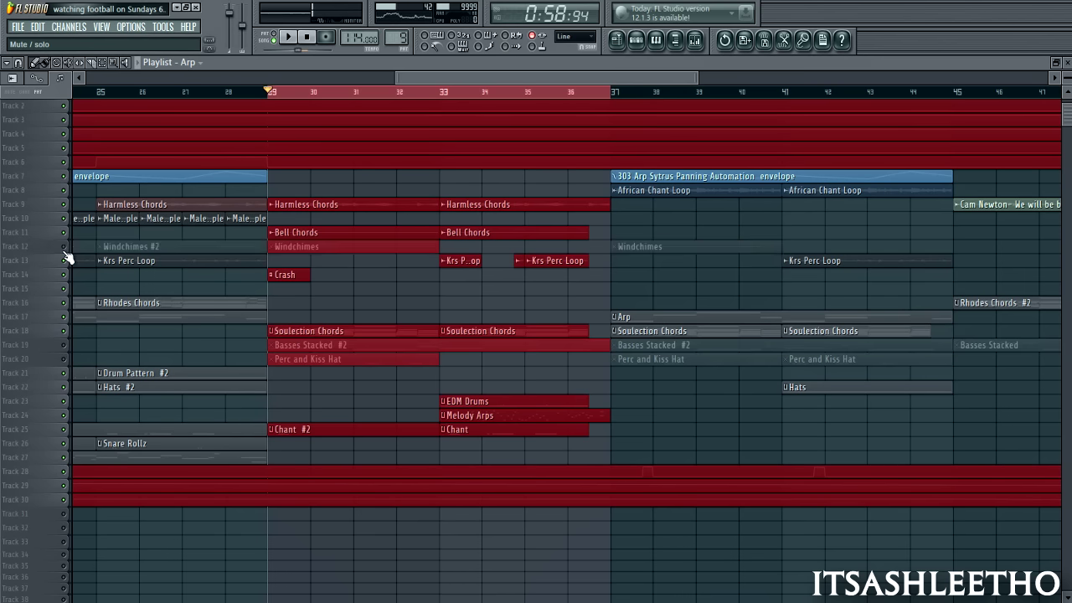
pyautogui.click(64, 430)
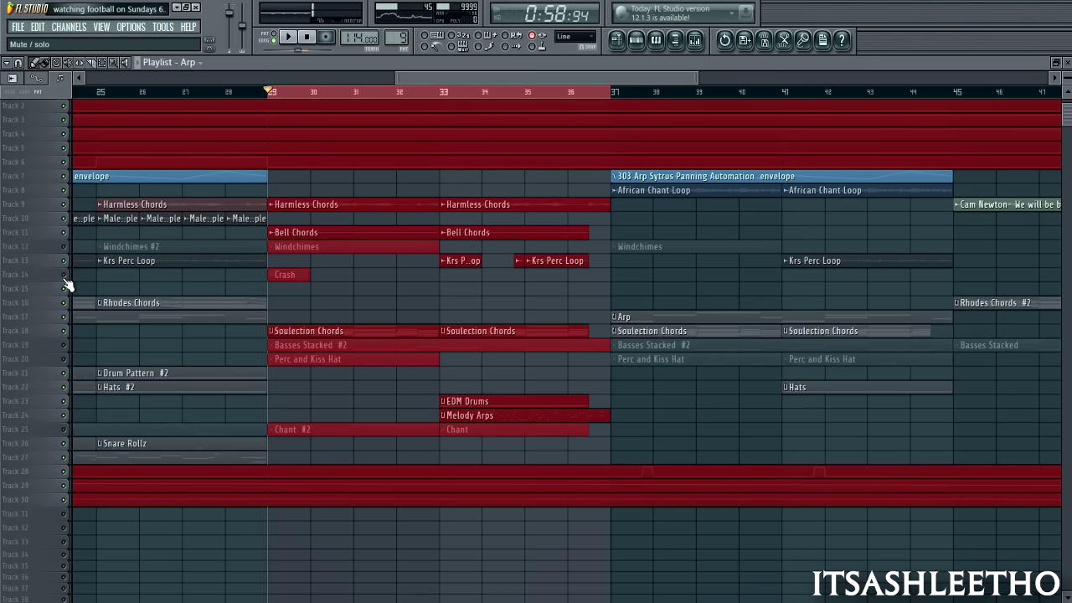
# Play the selected section from bar 29 with the reduced set of tracks, and stop playback
pyautogui.moveTo(418, 76); pyautogui.dragTo(412, 76)
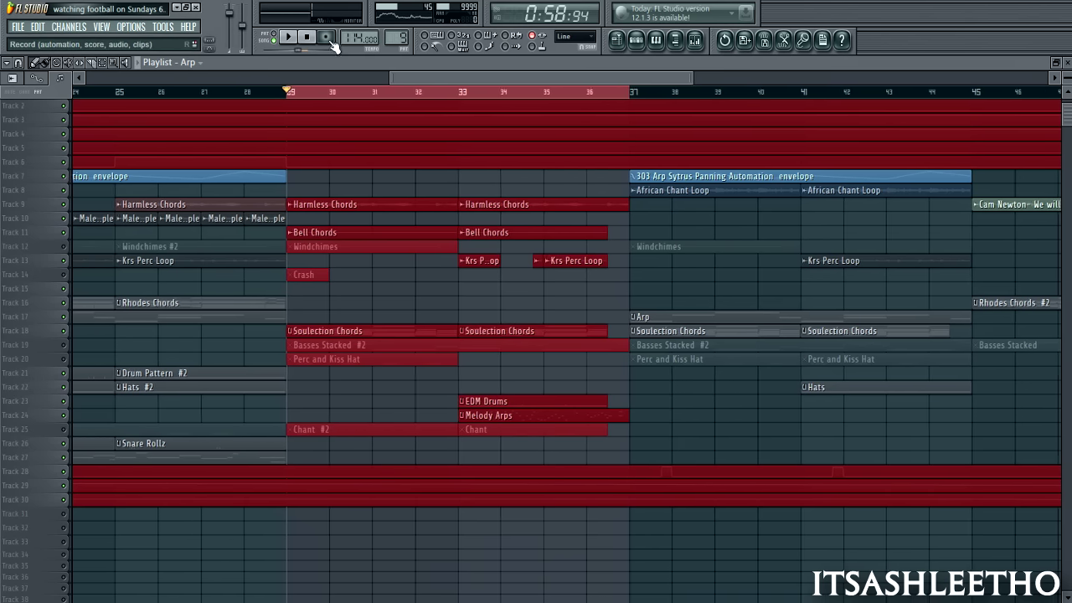
pyautogui.click(290, 37)
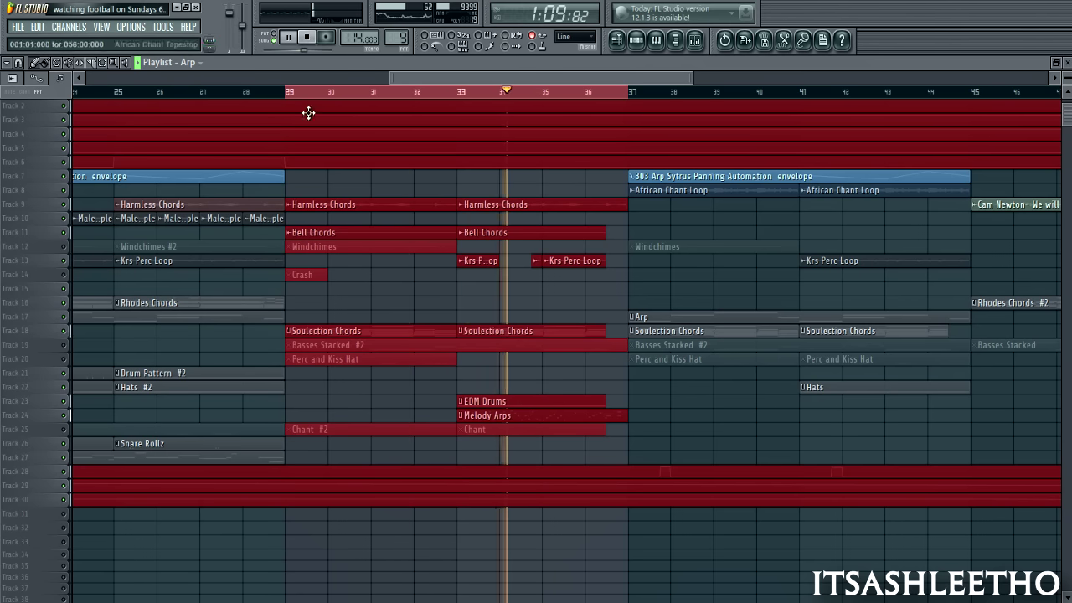
pyautogui.click(308, 38)
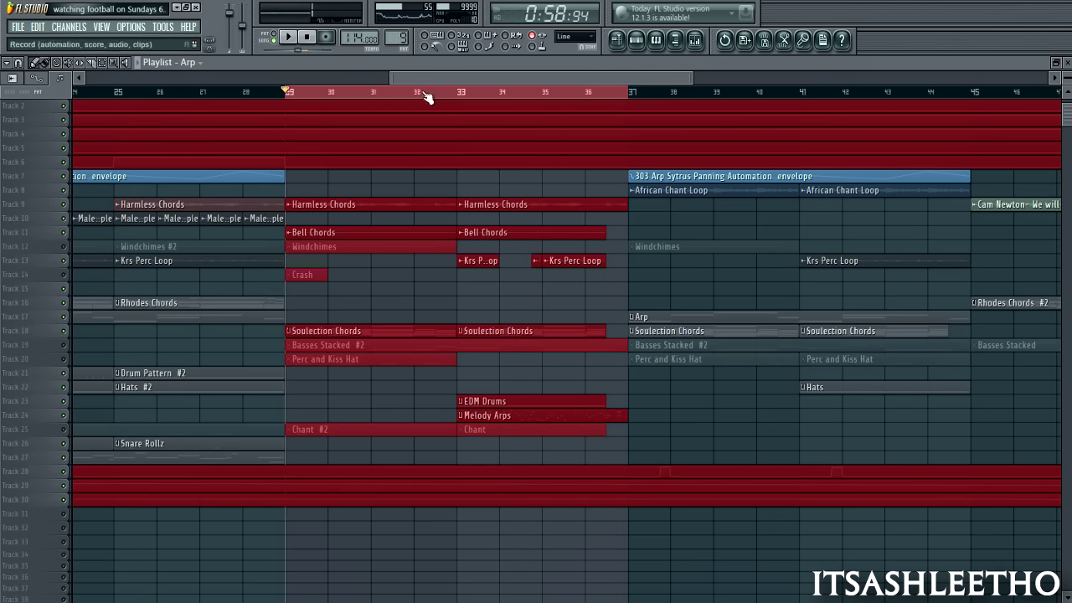
# Open the channel settings of the Bell Chords clip at bar 29 to view its sample, and close them
pyautogui.moveTo(1067, 82); pyautogui.dragTo(1068, 88)
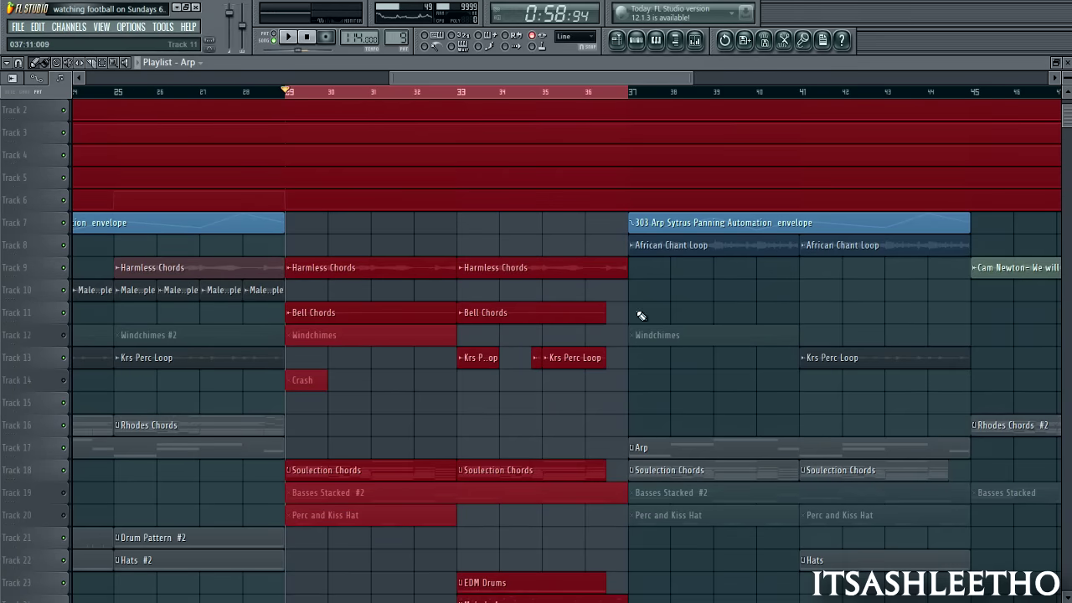
pyautogui.scroll(-4, 536, 475)
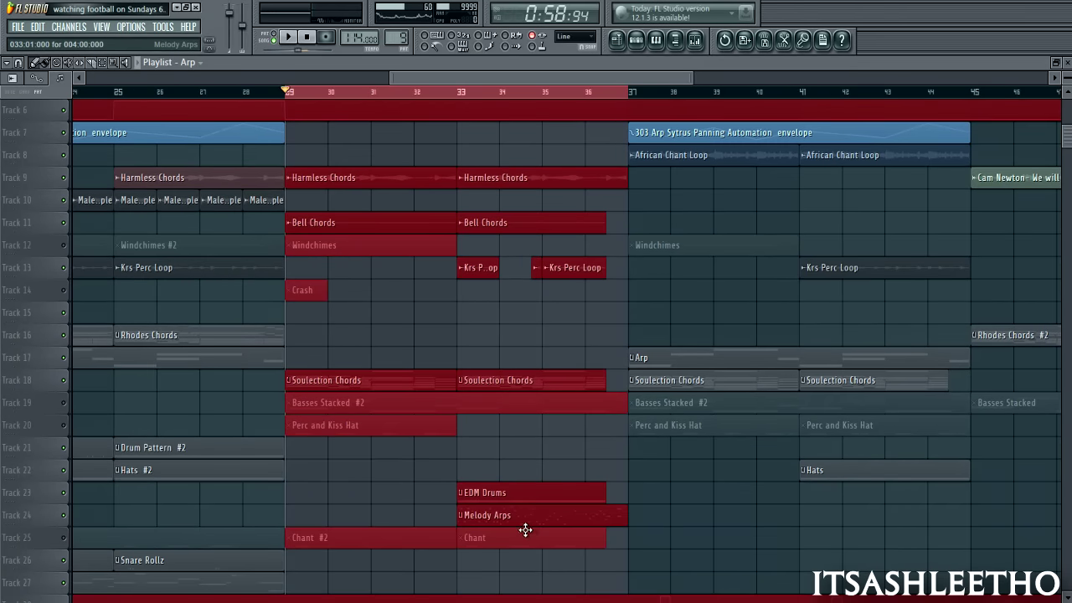
pyautogui.doubleClick(350, 227)
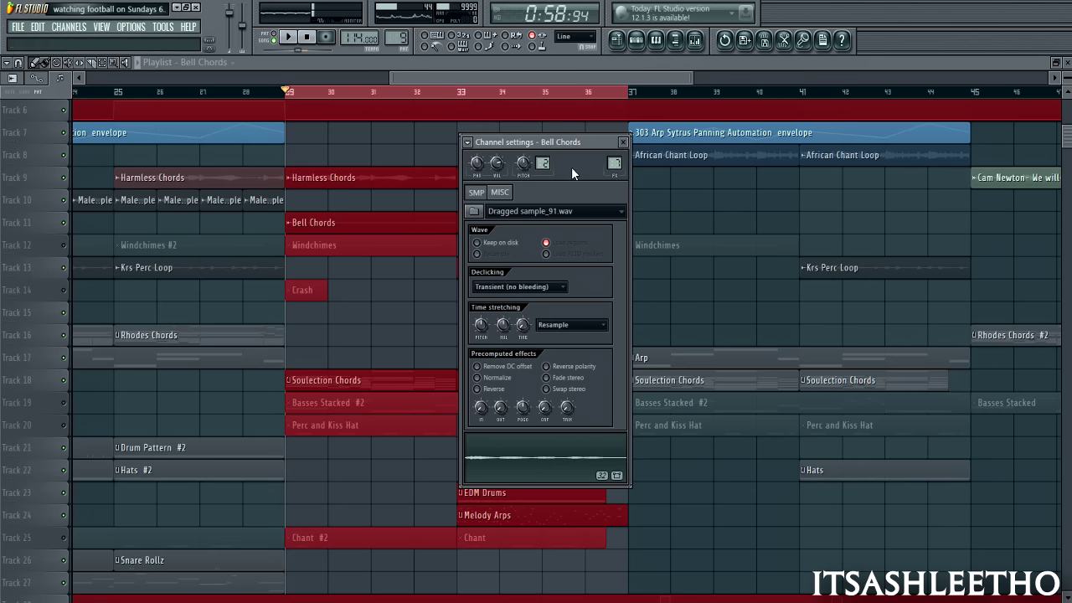
pyautogui.click(622, 142)
# Open the Soulection Chords pattern in the piano roll, and start and stop its playback
pyautogui.doubleClick(334, 387)
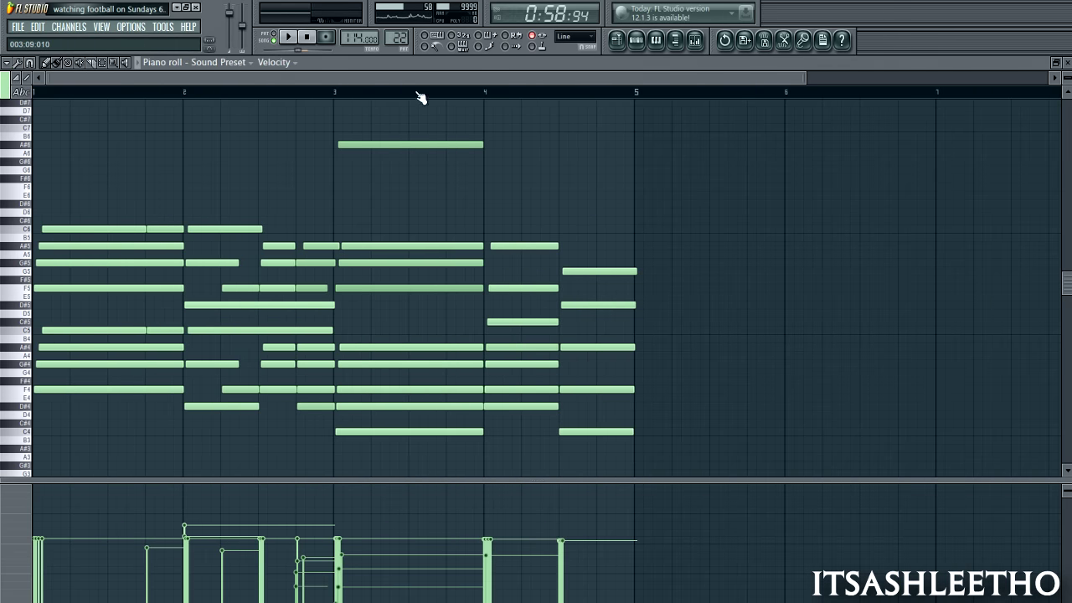
pyautogui.click(285, 37)
pyautogui.press('space')
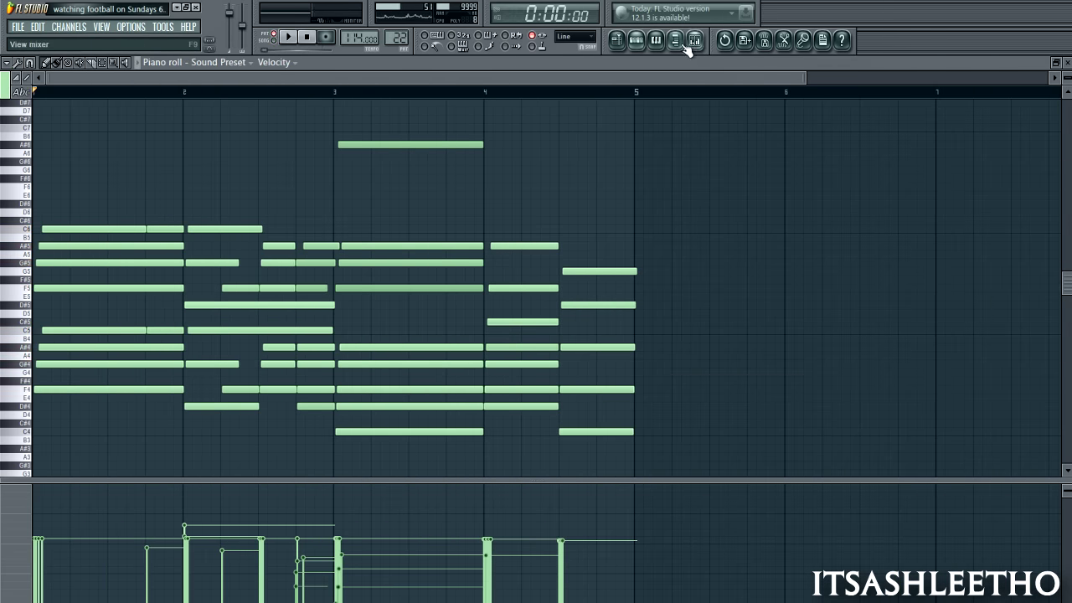
# Play the chord pattern while showing the Soulection Chords mixer track's effects, stop playback, and return to the playlist
pyautogui.click(694, 42)
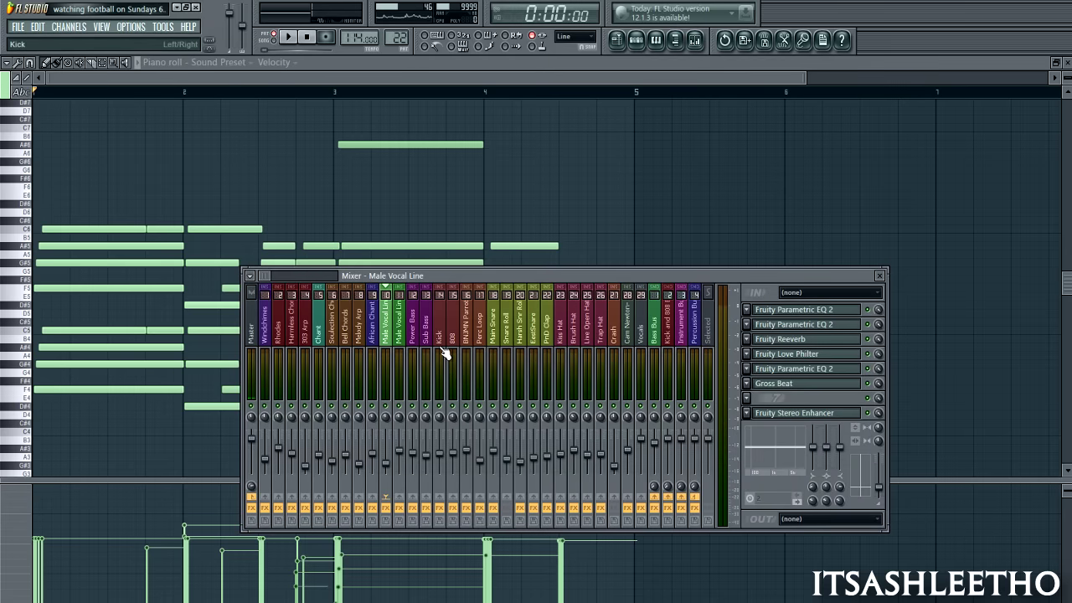
pyautogui.press('space')
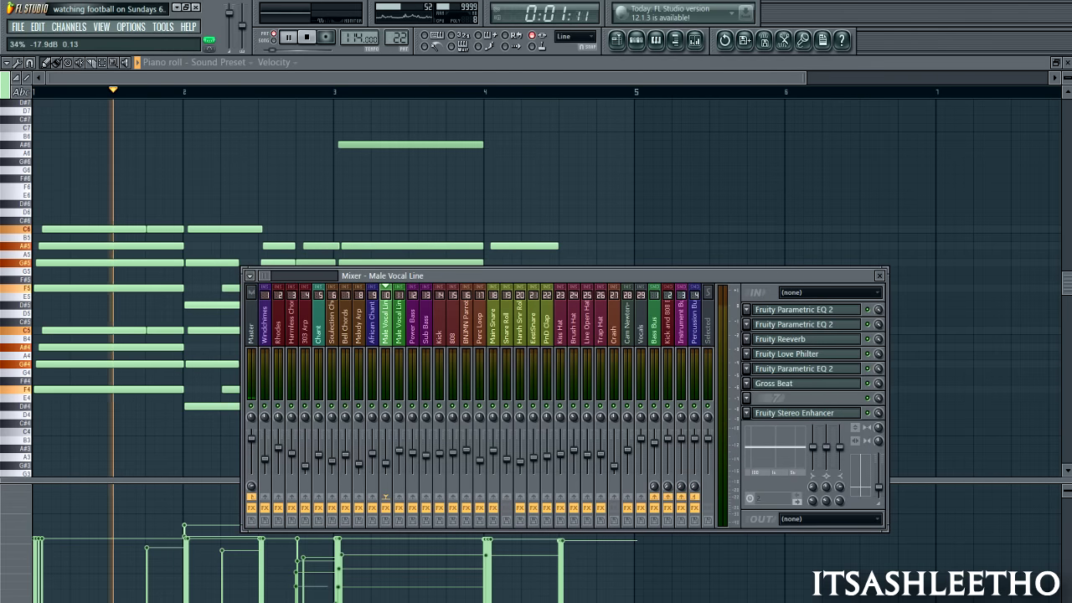
pyautogui.click(334, 346)
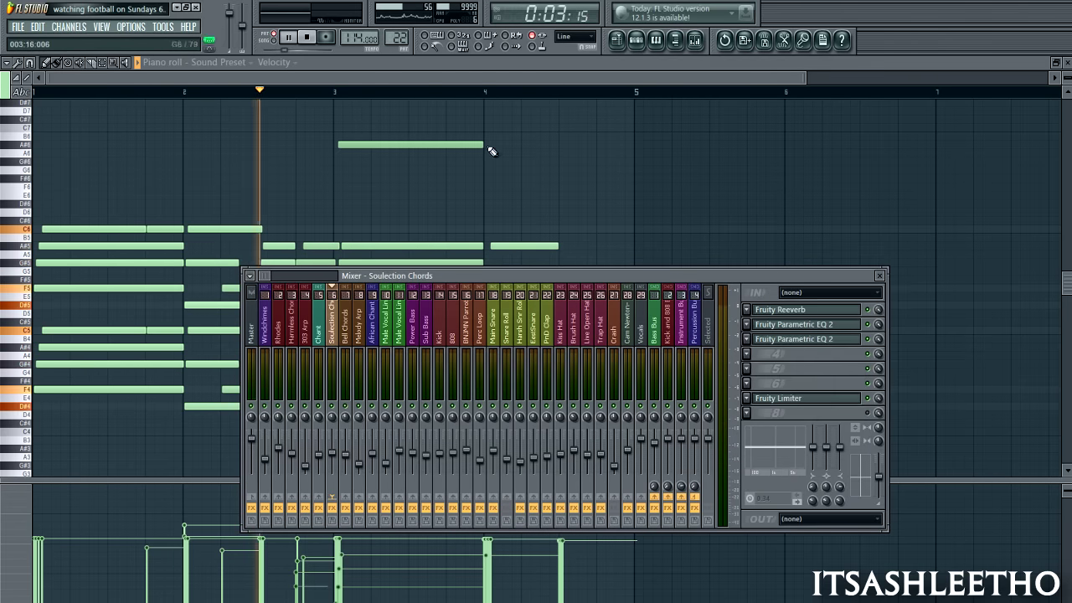
pyautogui.press('space')
pyautogui.press('F5')
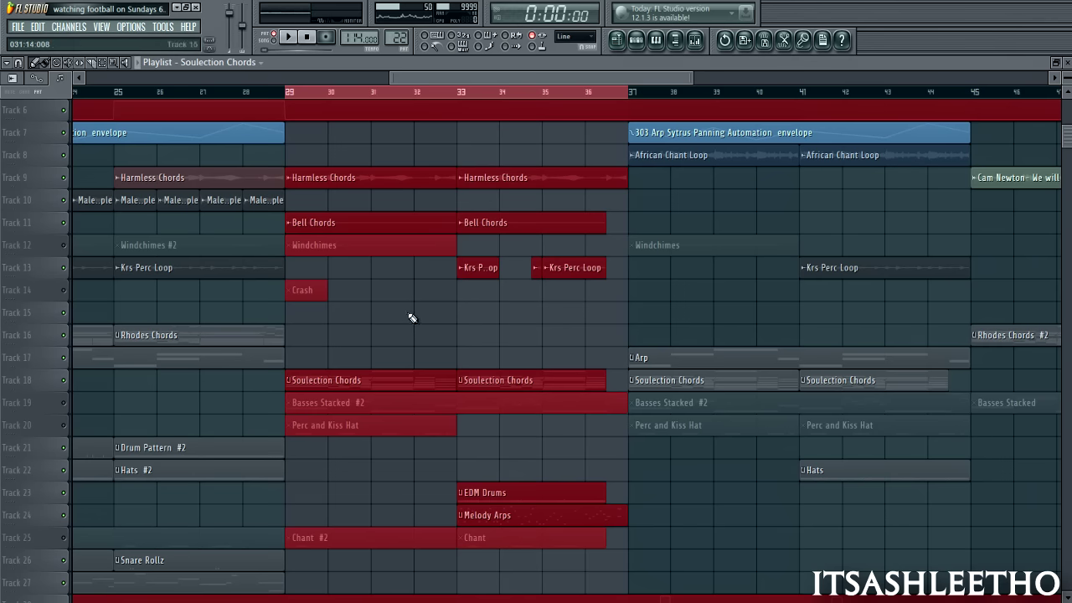
# Show the Sound Preset channel used by the Soulection Chords pattern in the channel list, and close the list
pyautogui.keyDown('ctrl'); pyautogui.scroll(-2, 411, 318); pyautogui.keyUp('ctrl')
pyautogui.scroll(-3, 394, 335)
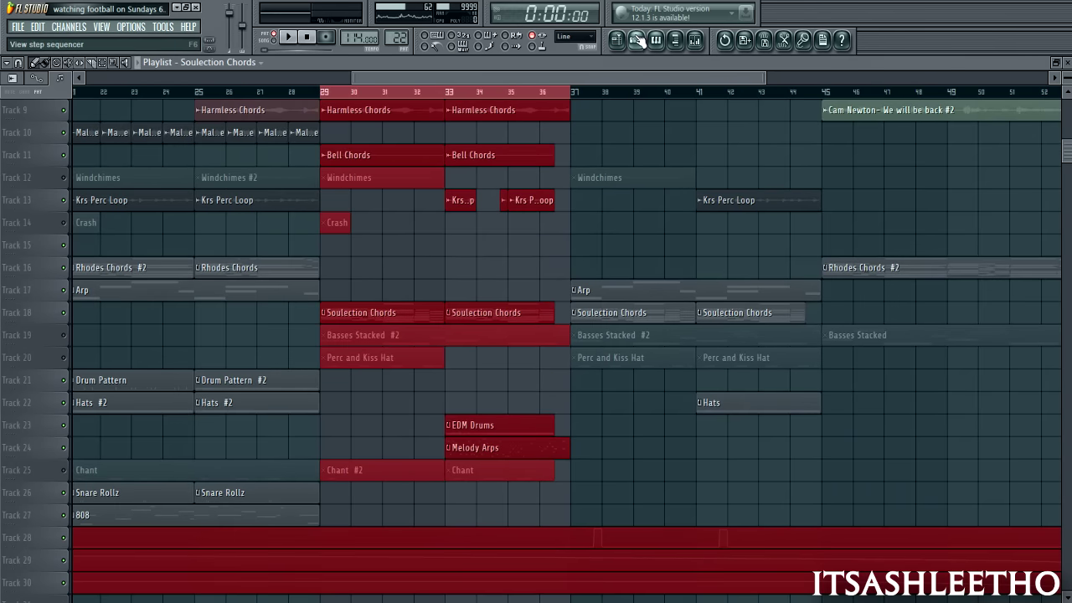
pyautogui.click(637, 40)
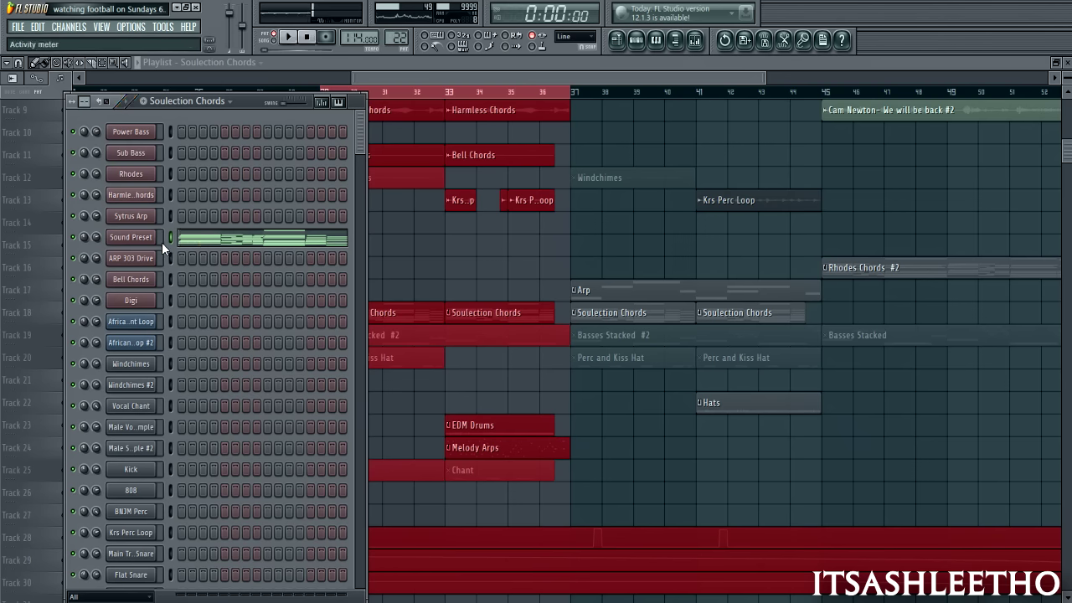
pyautogui.press('F6')
# Unmute the Windchimes, Crash, Basses Stacked, Perc and Kiss Hat, and Chant tracks in the playlist
pyautogui.scroll(-2, 469, 324)
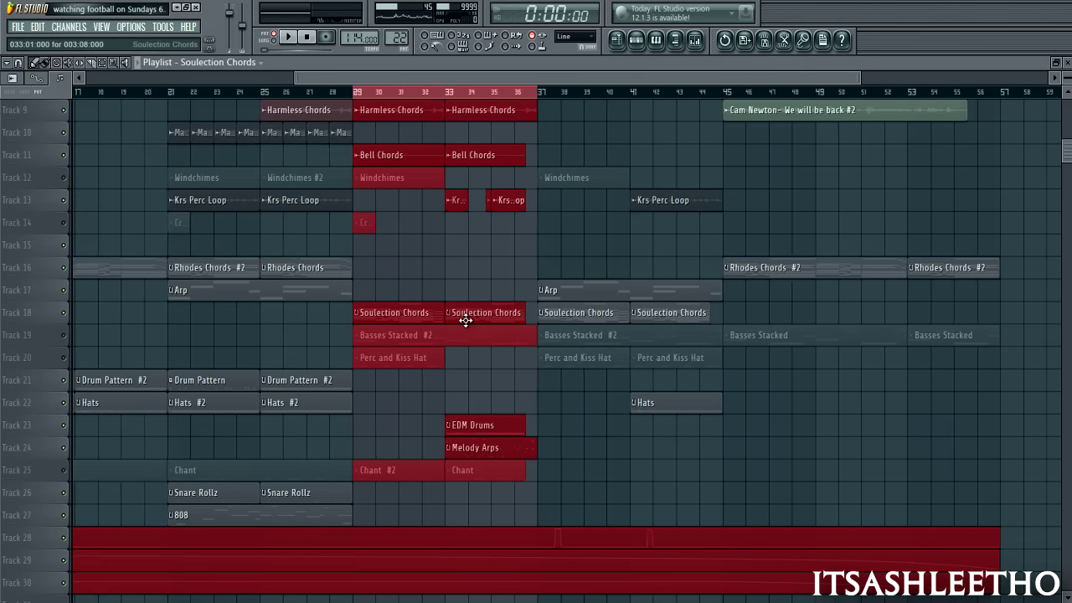
pyautogui.scroll(4, 460, 318)
pyautogui.scroll(-1, 92, 359)
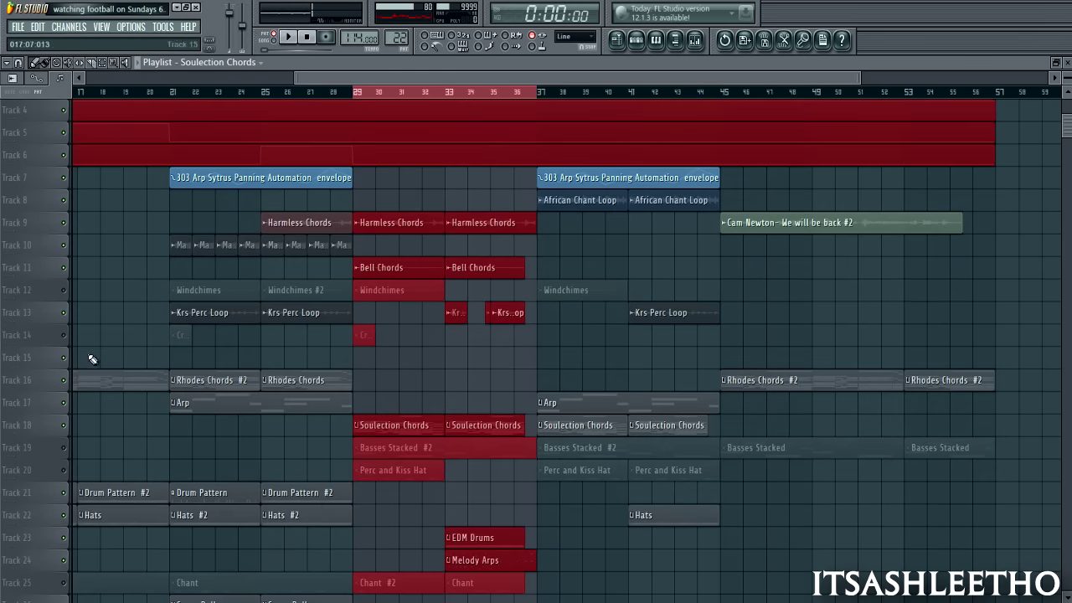
pyautogui.click(64, 290)
pyautogui.scroll(-1, 106, 492)
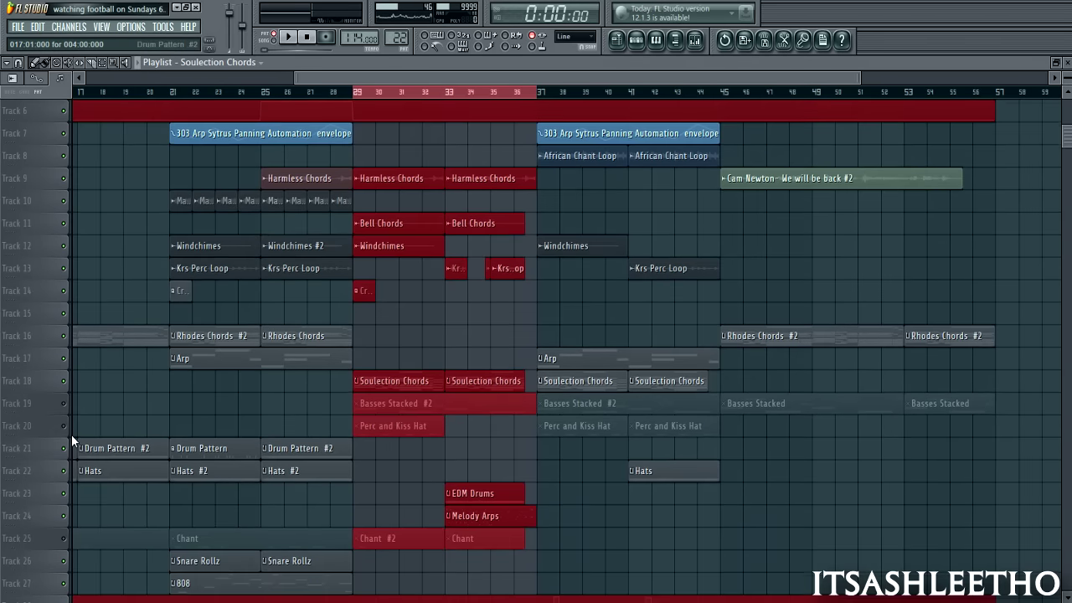
pyautogui.click(64, 402)
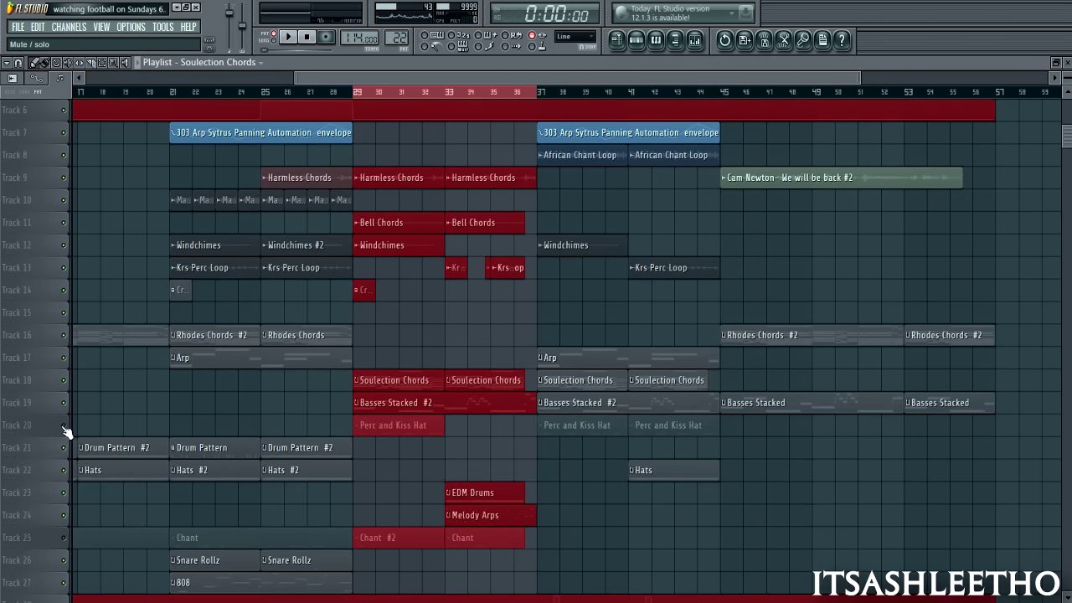
pyautogui.click(63, 424)
pyautogui.click(64, 537)
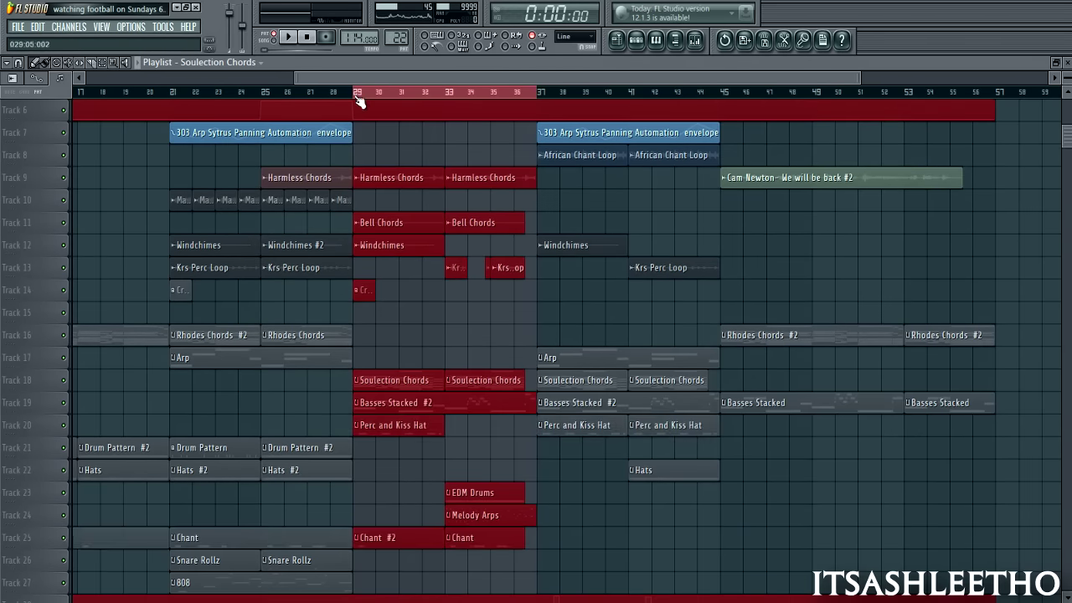
# Play the selected section from bar 29 with all tracks active, stop playback, and clear the playlist selection
pyautogui.press('space')
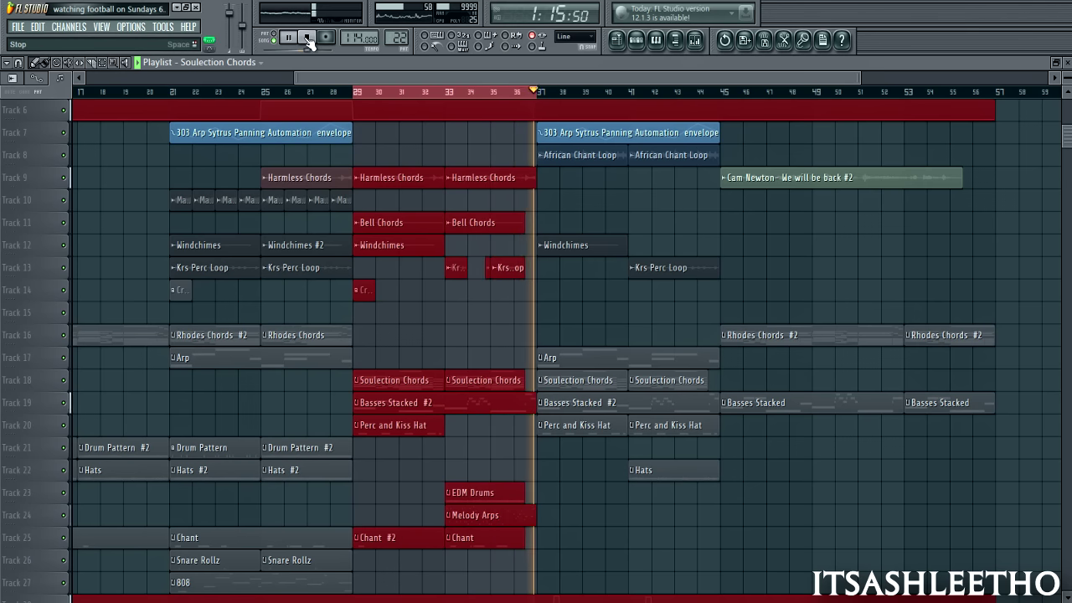
pyautogui.click(307, 38)
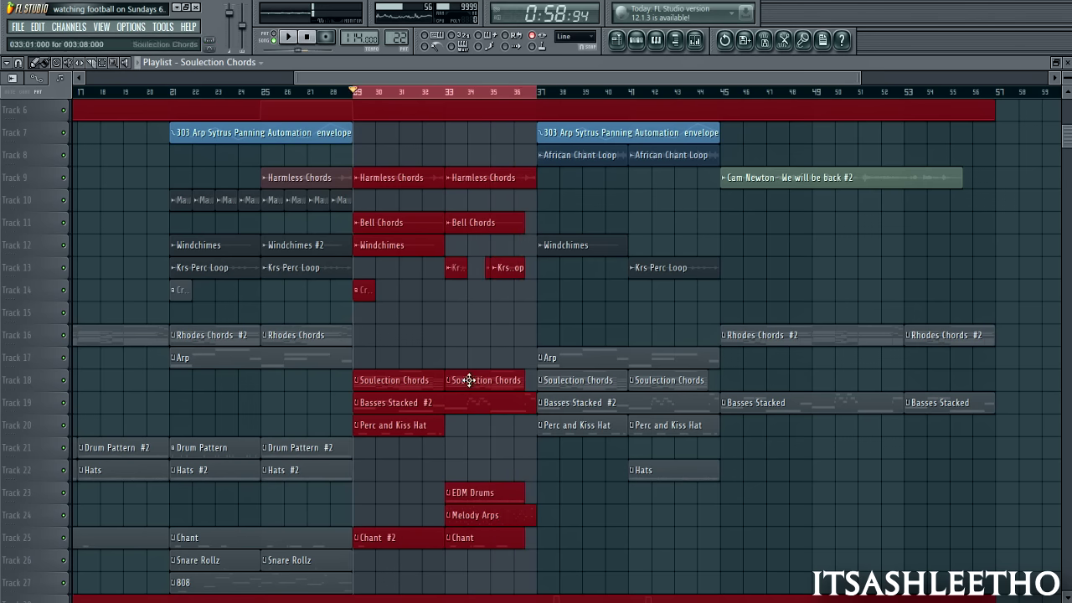
pyautogui.scroll(-1, 469, 380)
pyautogui.click(469, 380)
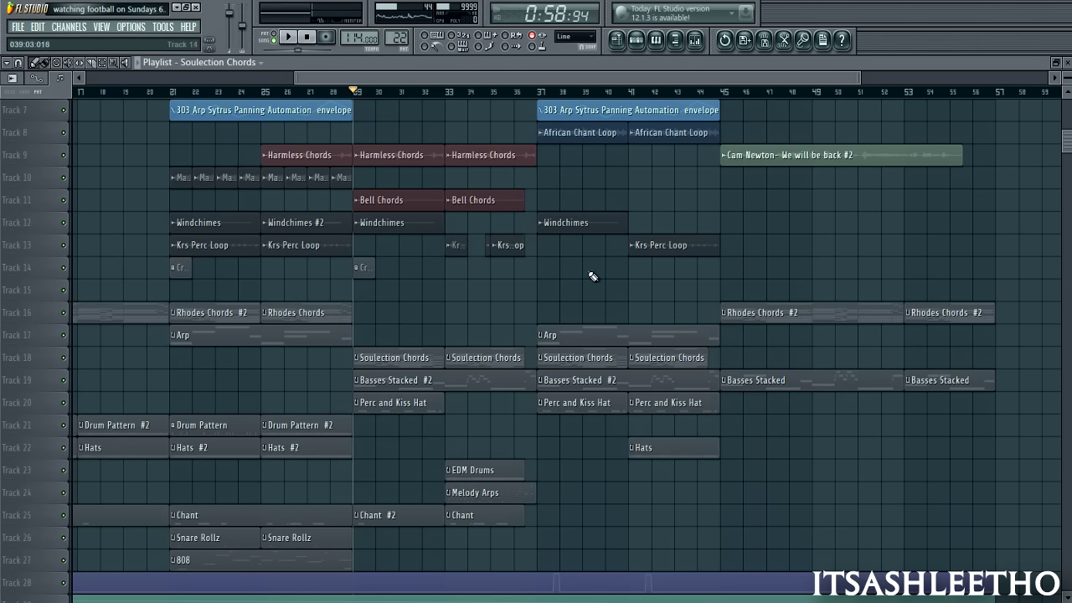
# Dismiss the low-battery notification and focus the playlist on the section around bar 33
pyautogui.scroll(1, 559, 289)
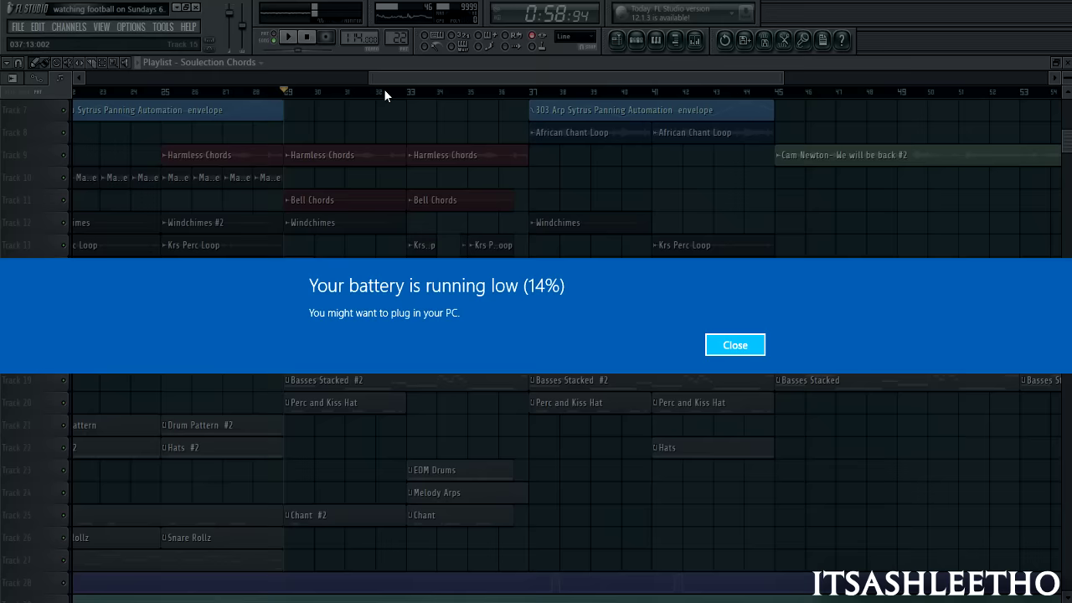
pyautogui.click(742, 348)
pyautogui.scroll(1, 569, 288)
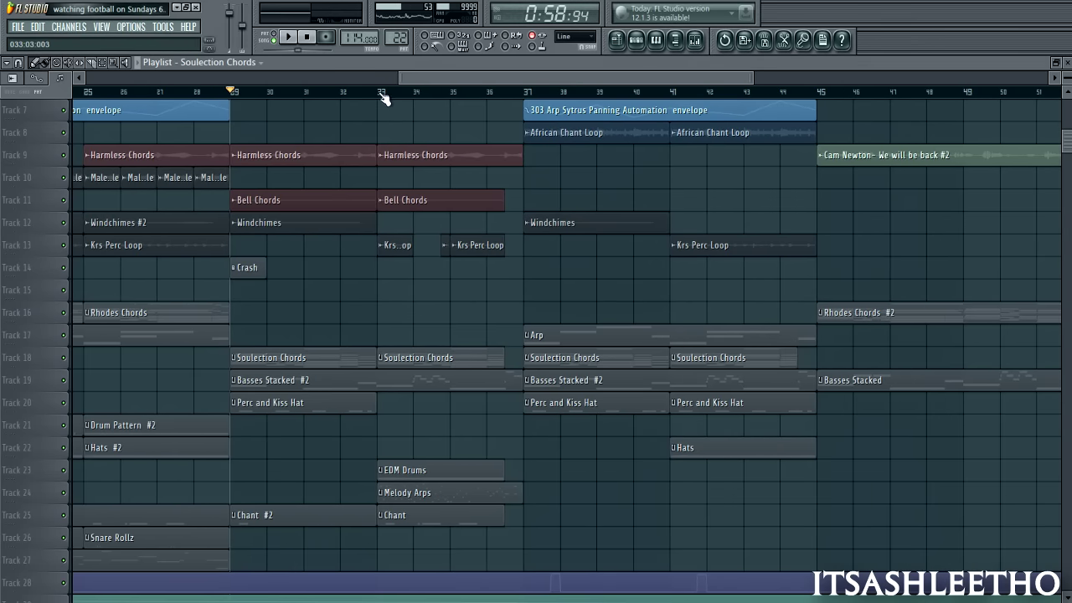
# Select bars 33 to 36 in the playlist, play the section, stop playback, and clear the selection
pyautogui.moveTo(382, 99); pyautogui.dragTo(507, 104)
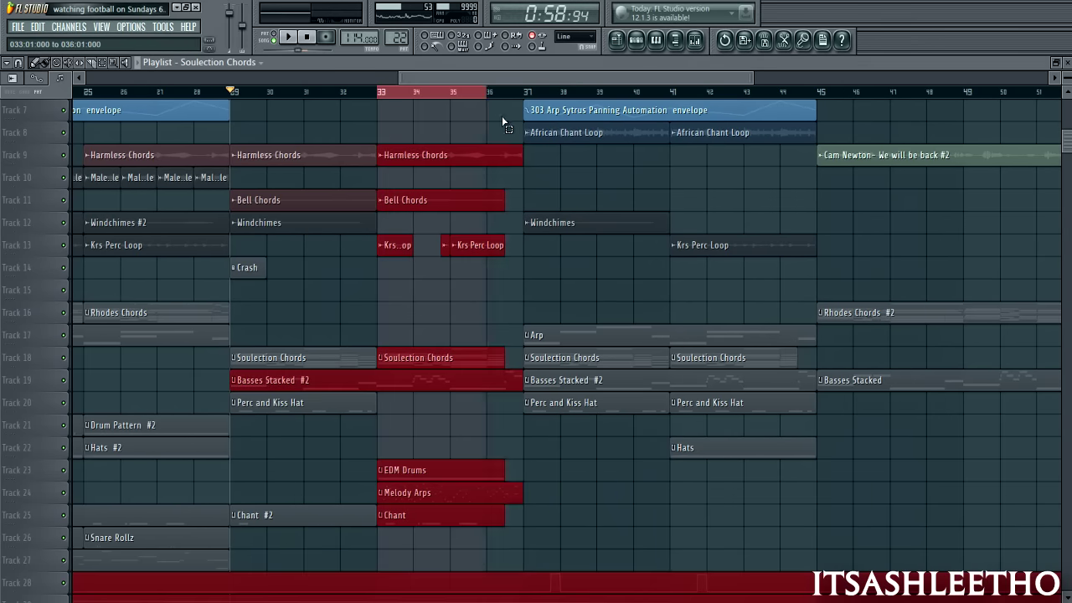
pyautogui.click(291, 38)
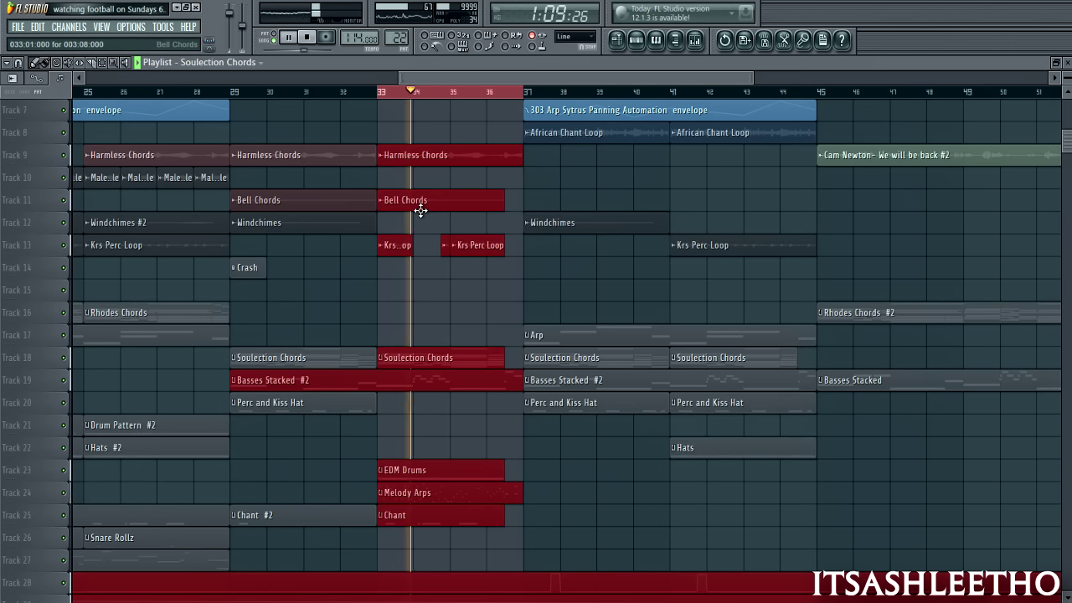
pyautogui.click(308, 39)
pyautogui.click(556, 273)
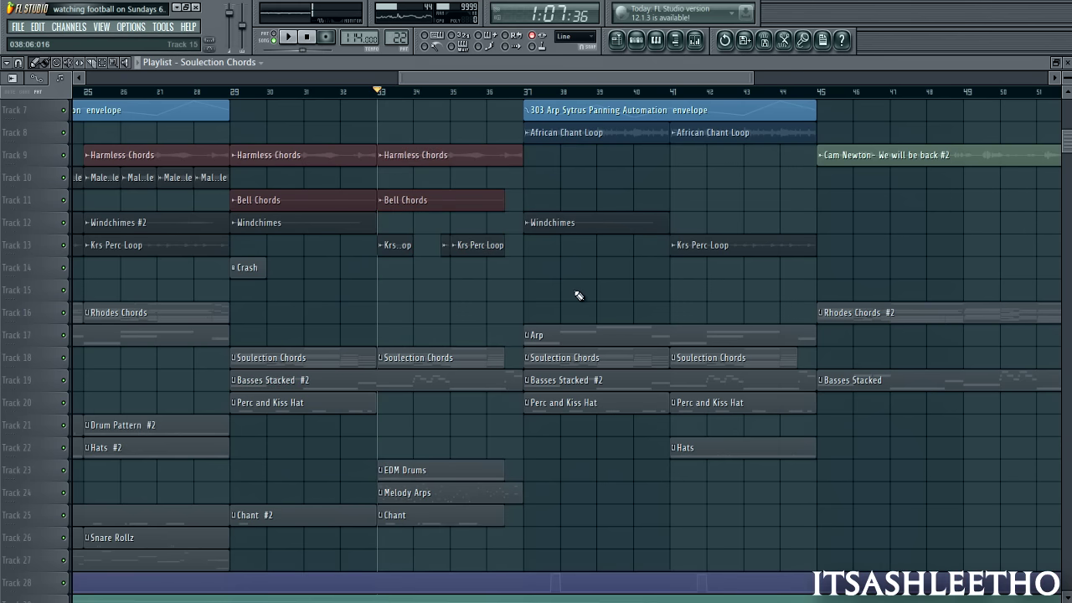
# Examine the playlist clips from bar 37 through the end of the song at bar 57
pyautogui.scroll(-3, 578, 295)
pyautogui.scroll(2, 633, 179)
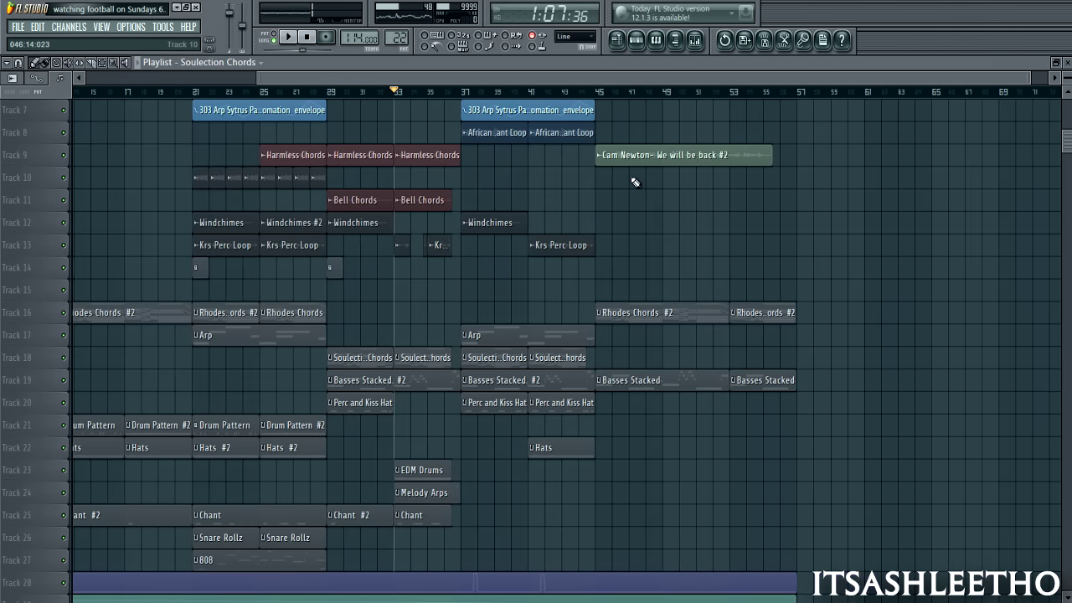
pyautogui.scroll(2, 646, 179)
pyautogui.moveTo(585, 77)
pyautogui.mouseDown()
pyautogui.moveTo(557, 83)
pyautogui.moveTo(580, 87)
pyautogui.mouseUp()
pyautogui.scroll(-5, 574, 179)
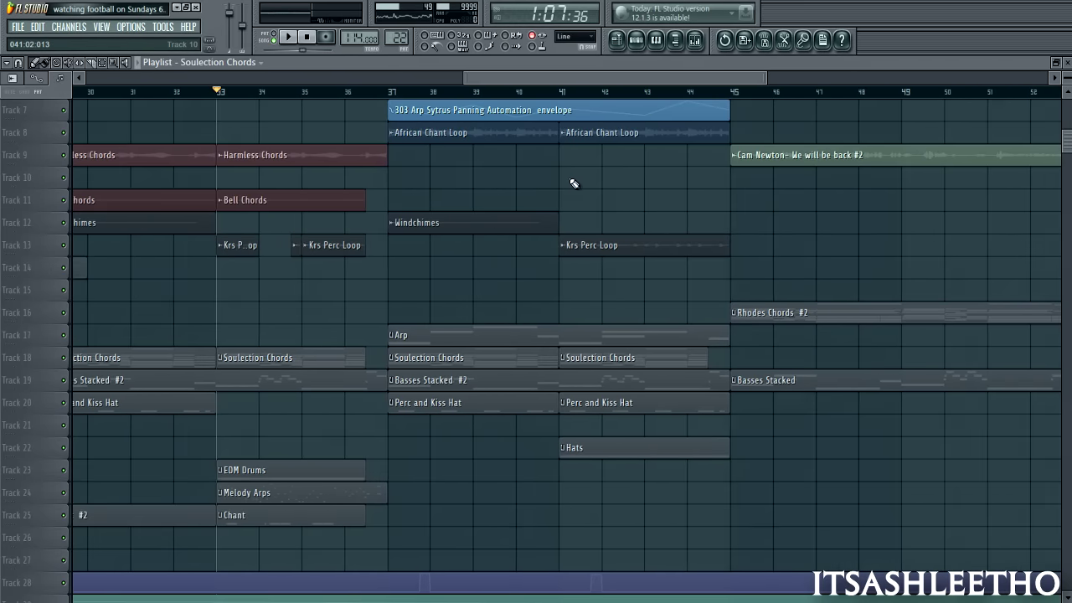
pyautogui.scroll(-2, 561, 345)
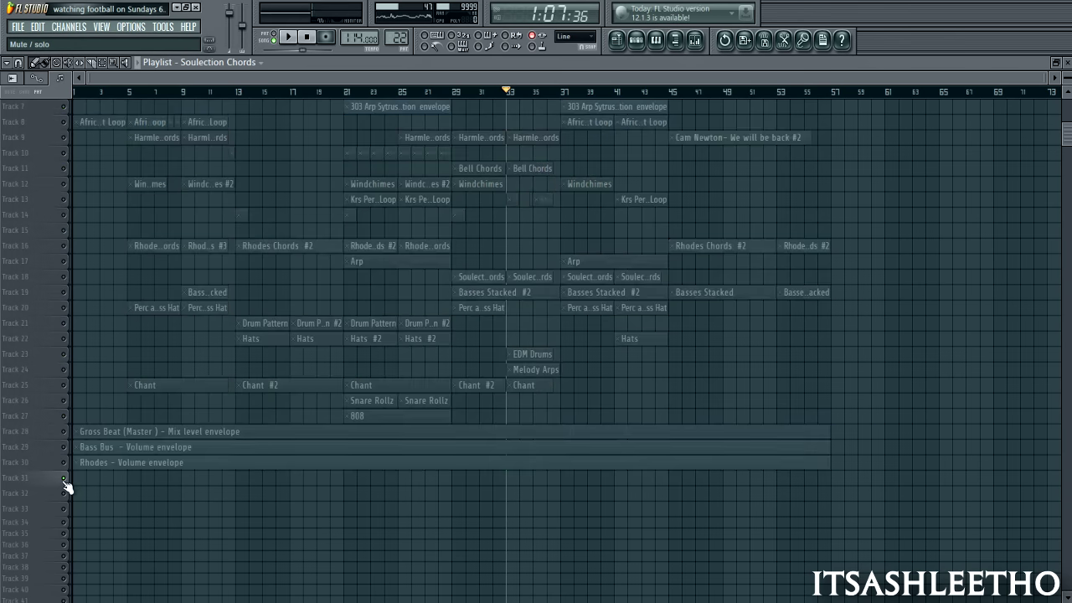
pyautogui.scroll(2, 740, 456)
pyautogui.scroll(3, 736, 453)
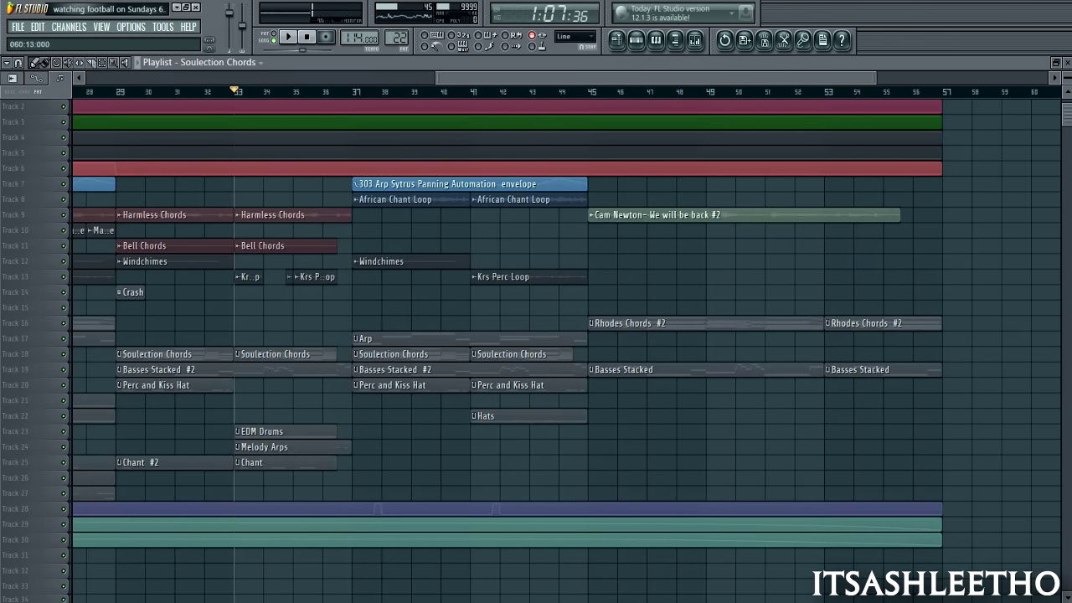
pyautogui.scroll(3, 729, 240)
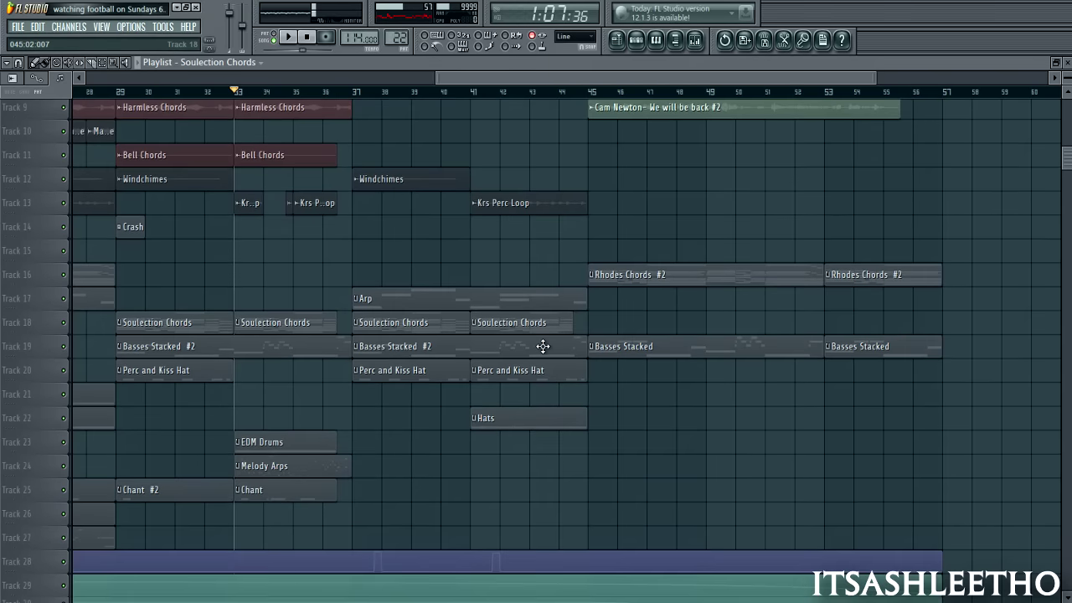
pyautogui.scroll(3, 542, 346)
pyautogui.moveTo(568, 79); pyautogui.dragTo(557, 79)
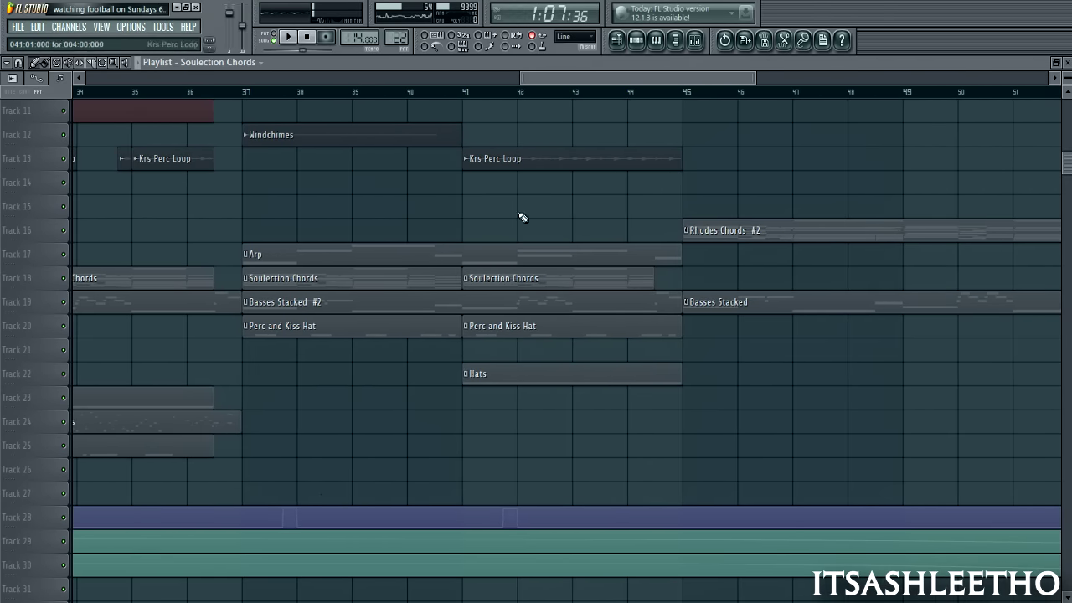
# Enlarge the playlist tracks to inspect the Arp, Soulection Chords, Basses Stacked and Hats notes from bar 37, and reduce the track height
pyautogui.moveTo(1069, 78); pyautogui.dragTo(1069, 94)
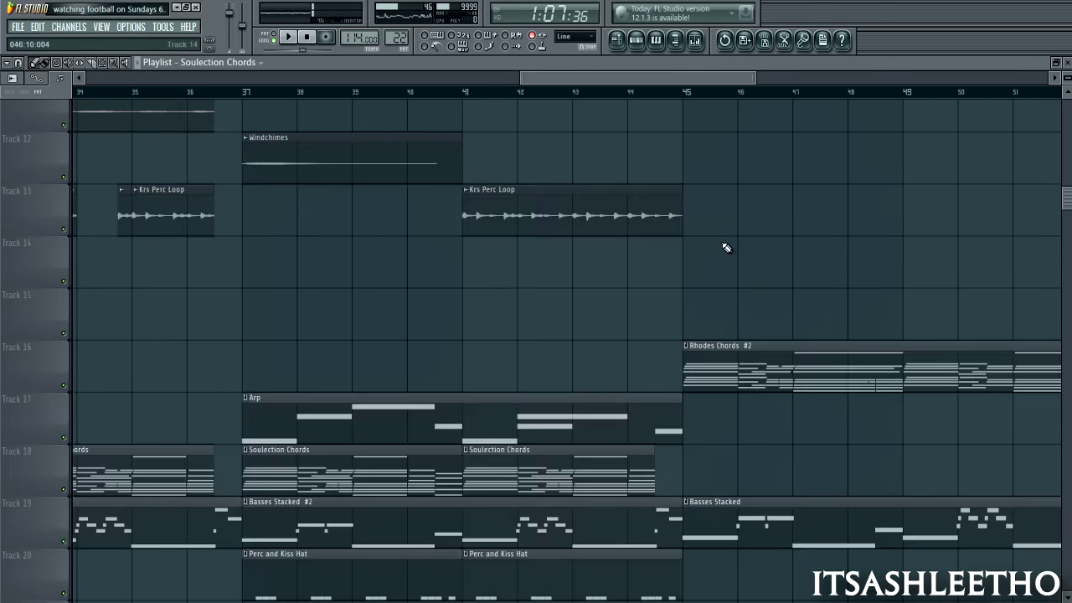
pyautogui.scroll(-4, 327, 481)
pyautogui.scroll(3, 428, 434)
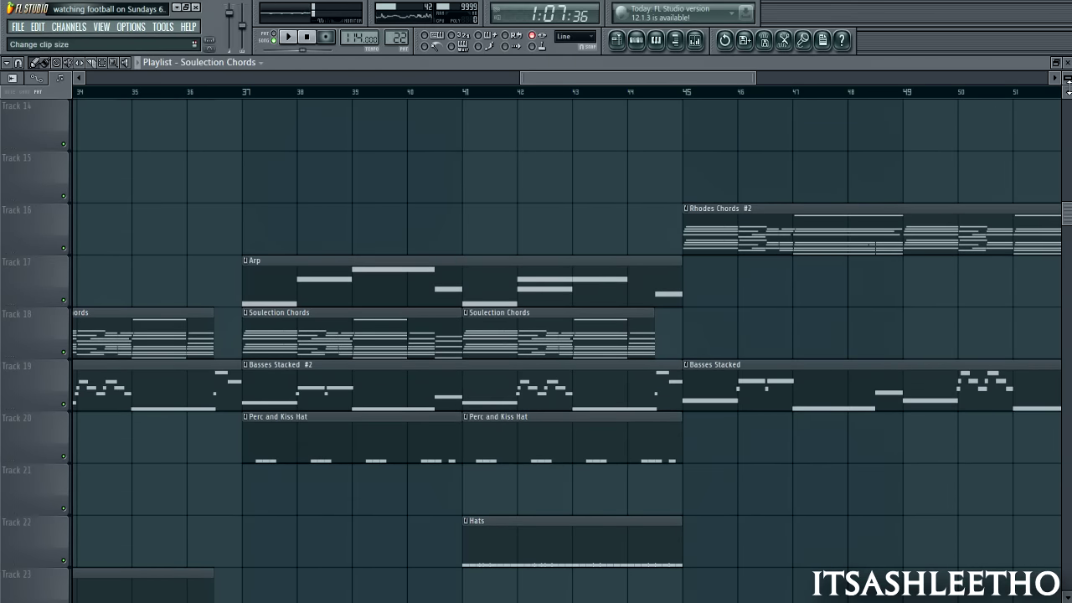
pyautogui.moveTo(1069, 79); pyautogui.dragTo(1069, 68)
pyautogui.scroll(5, 415, 311)
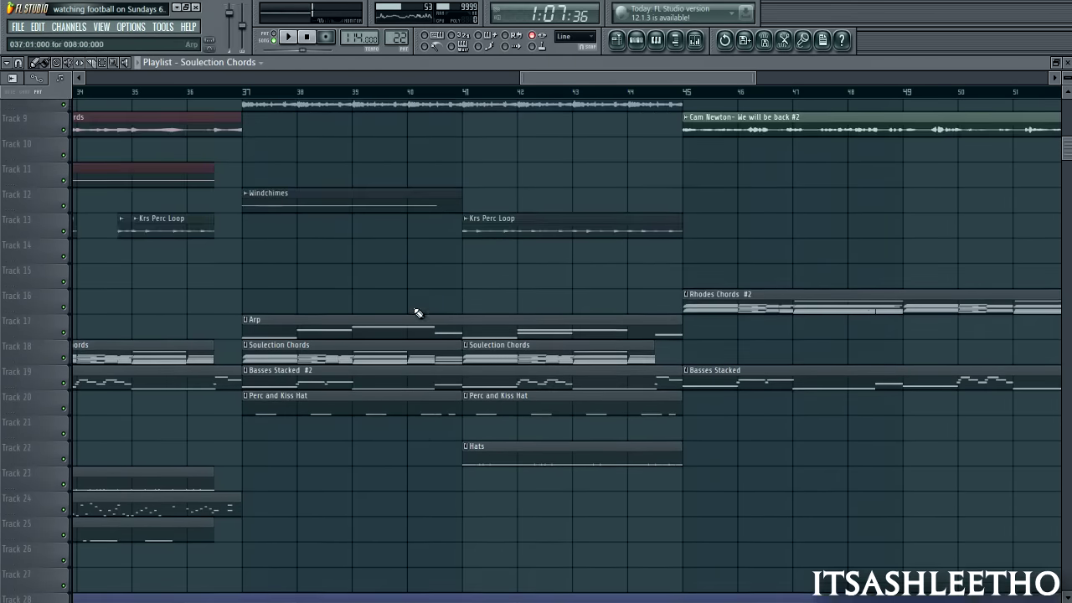
pyautogui.scroll(-3, 416, 254)
# Play the song from about bar 35 into the Cam Newton vocal section at bar 45, and stop playback
pyautogui.click(261, 93)
pyautogui.press('space')
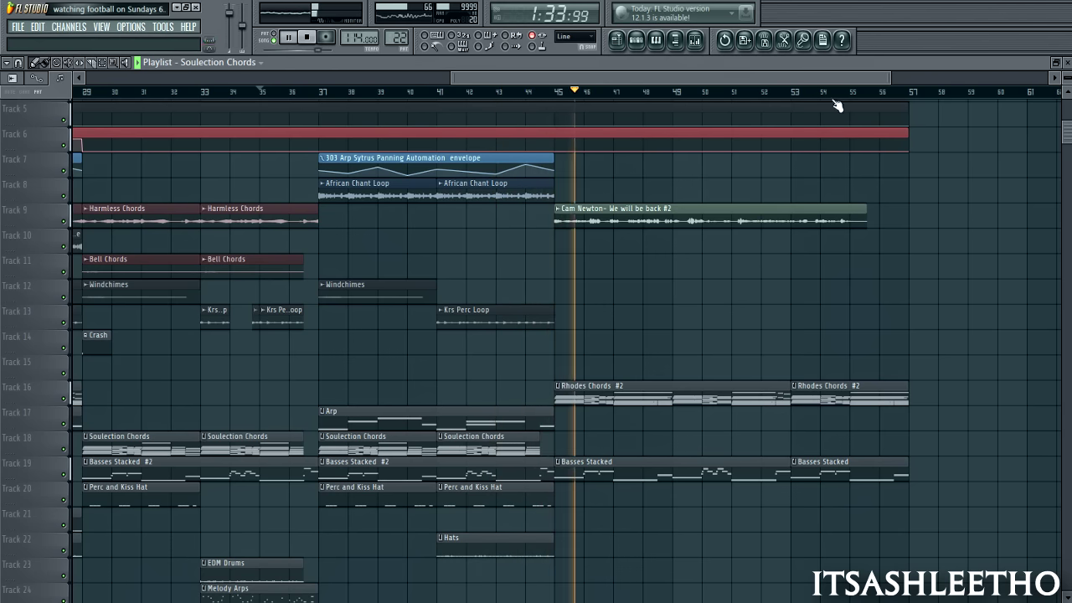
pyautogui.scroll(-1, 514, 220)
pyautogui.click(307, 37)
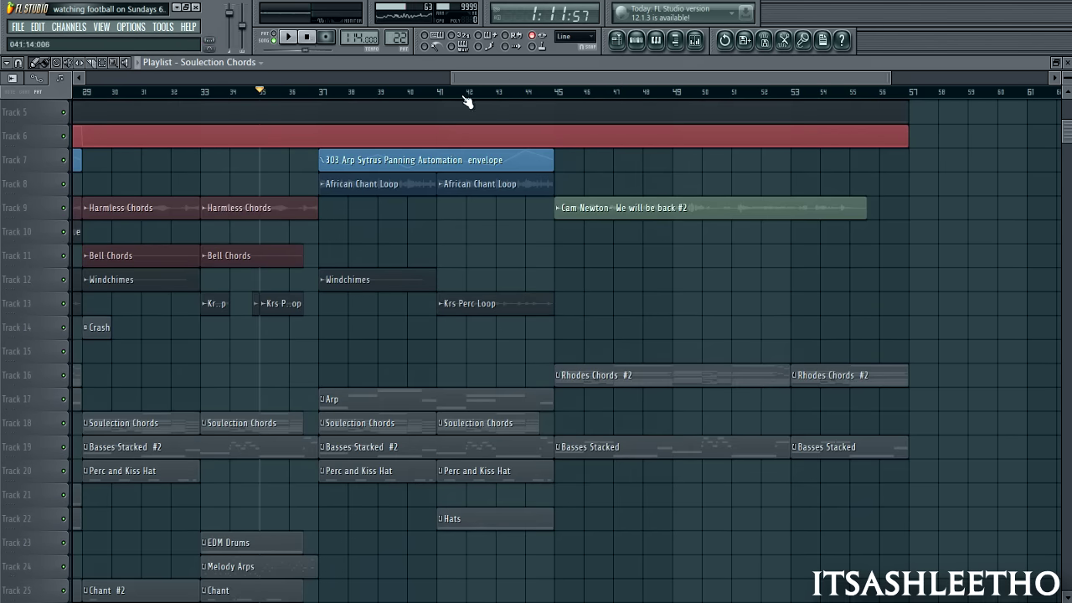
# Replace the Sound Preset channel of the Soulection Chords pattern with the Sylenth1 synth
pyautogui.moveTo(464, 78); pyautogui.dragTo(5, 107)
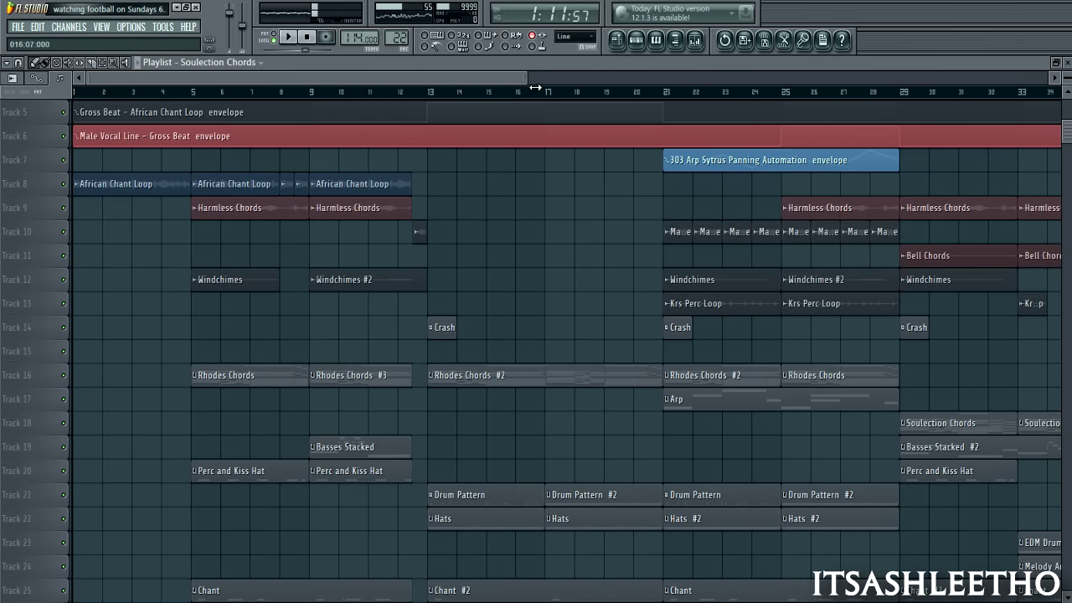
pyautogui.moveTo(528, 79); pyautogui.dragTo(800, 72)
pyautogui.moveTo(1067, 142); pyautogui.dragTo(1066, 126)
pyautogui.click(638, 37)
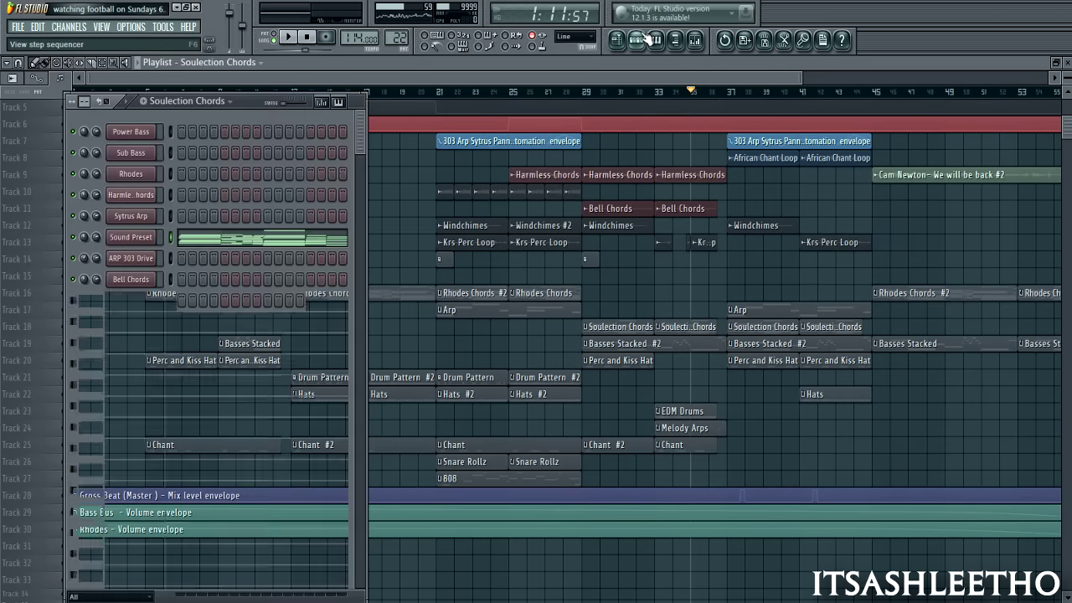
pyautogui.rightClick(131, 239)
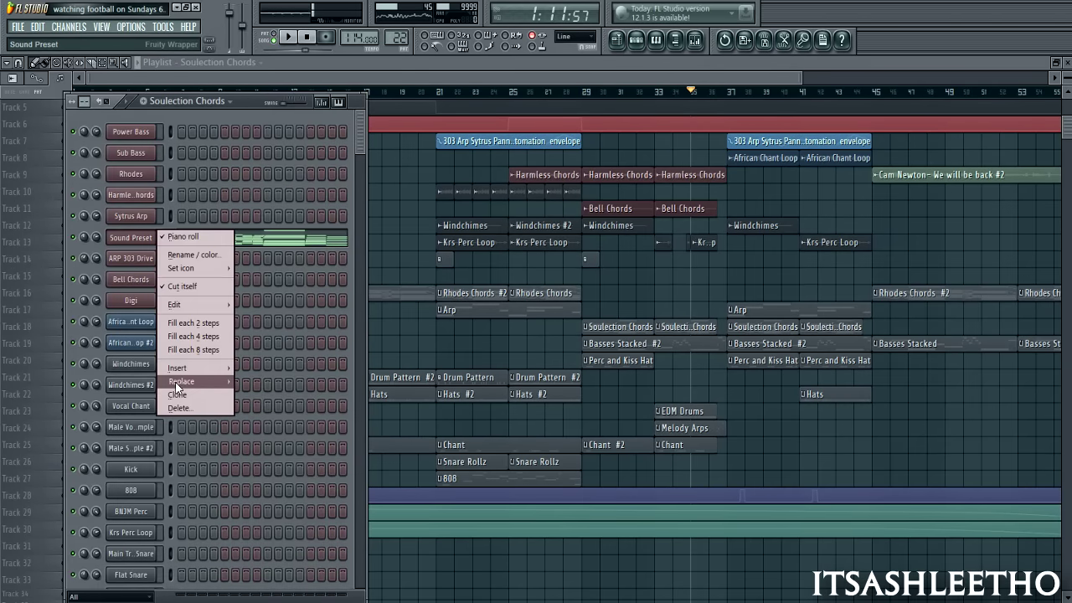
pyautogui.moveTo(175, 382)
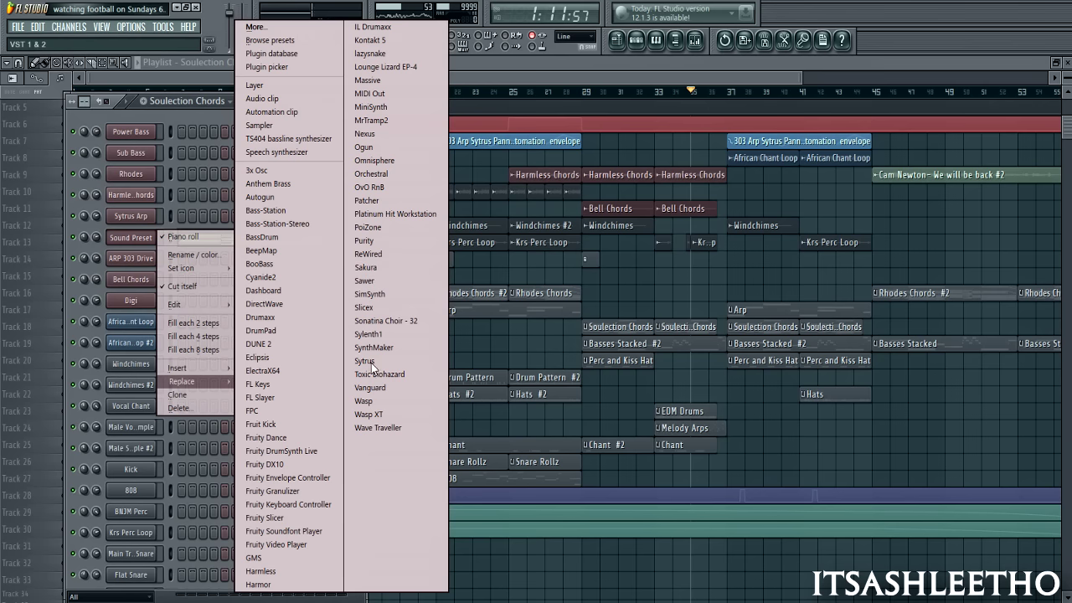
pyautogui.click(370, 335)
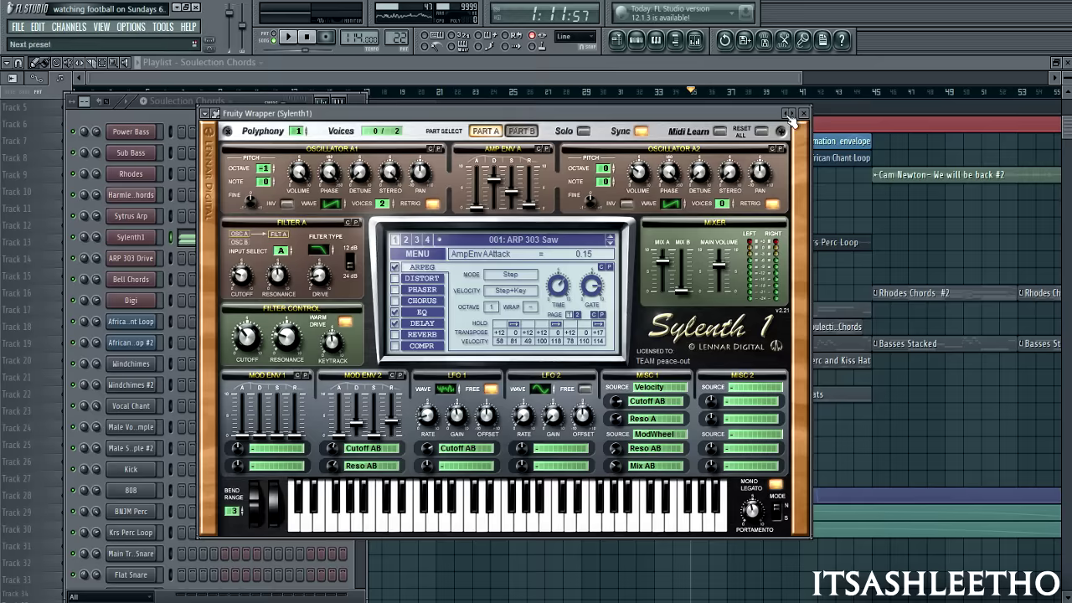
# Load the external "sound design saw preset" into Sylenth1
pyautogui.click(790, 116)
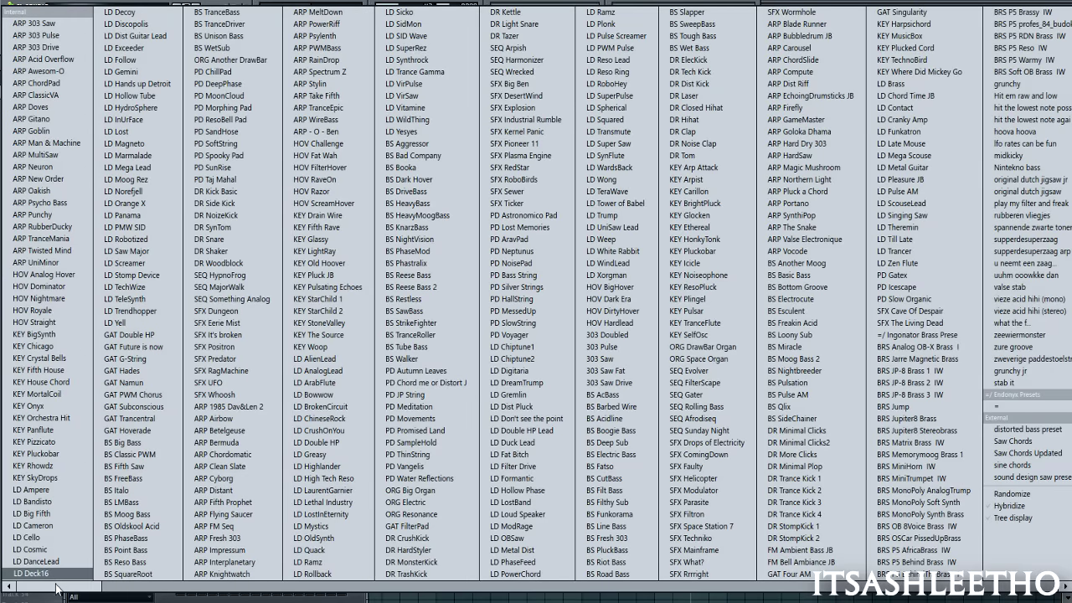
pyautogui.moveTo(70, 586); pyautogui.dragTo(871, 493)
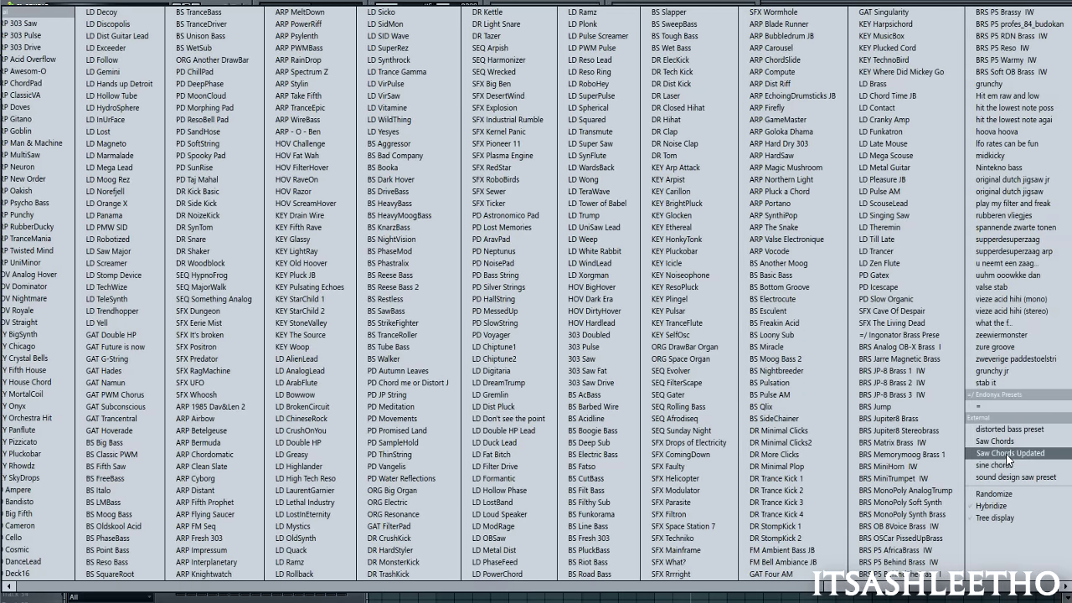
pyautogui.click(1010, 477)
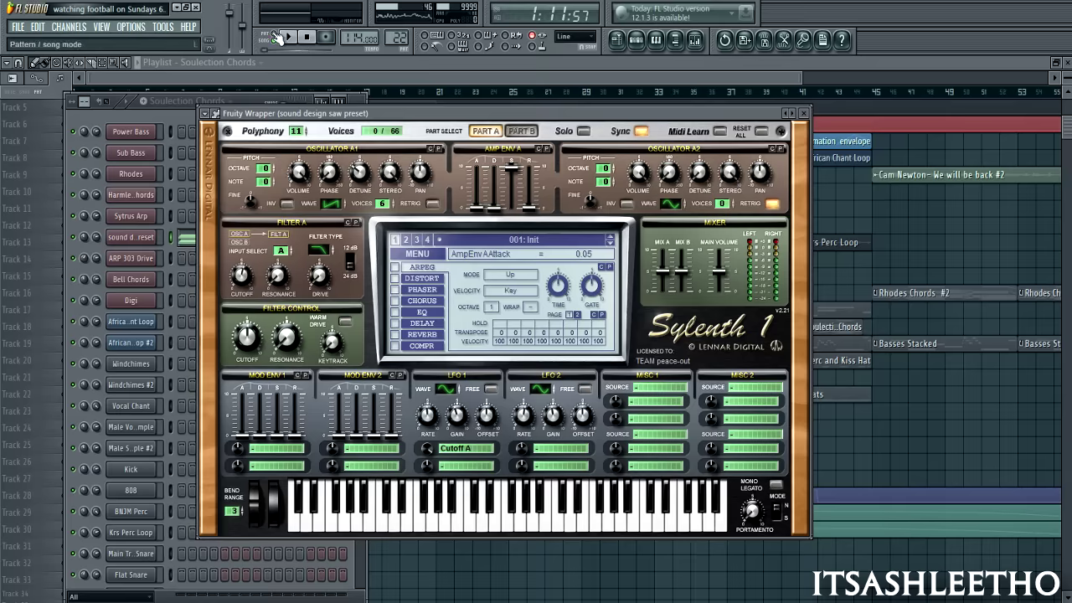
# Play the Soulection Chords pattern with the saw preset, point out the LFO 1 rate in Sylenth1, and return to the playlist
pyautogui.click(289, 41)
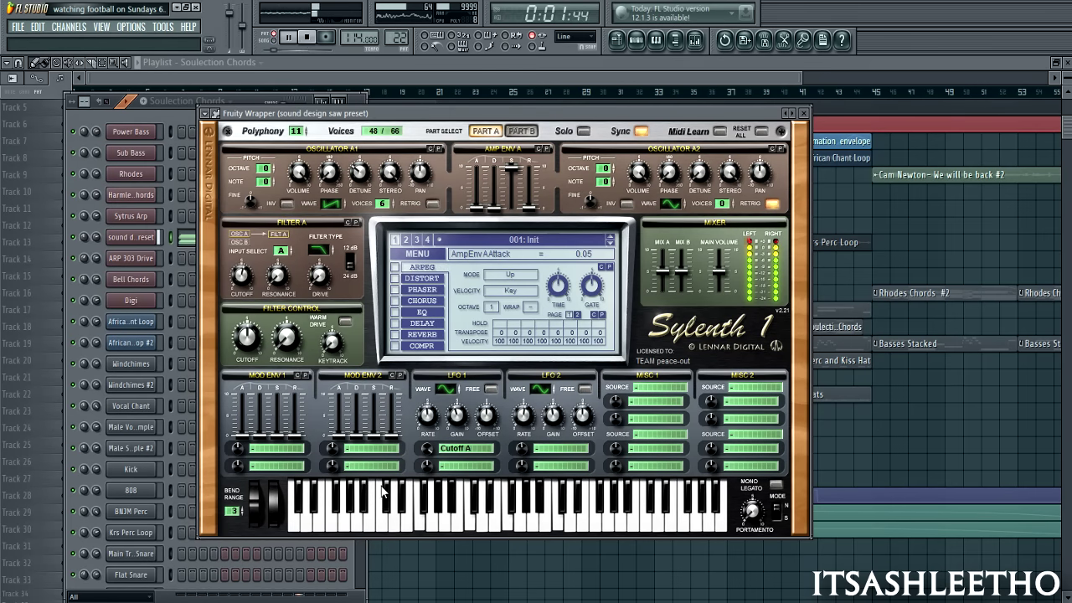
pyautogui.click(429, 423)
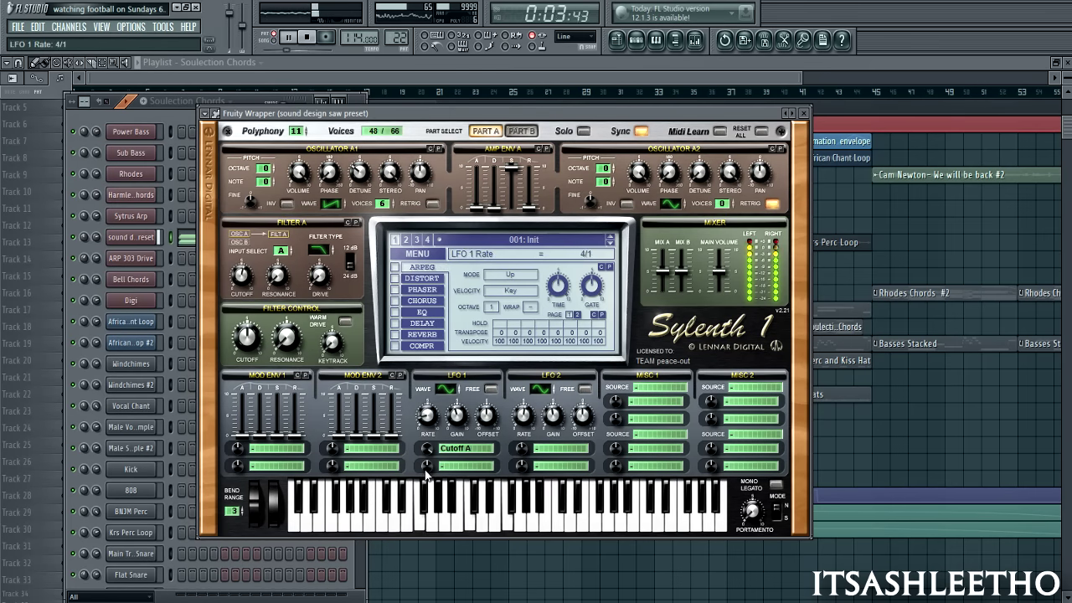
pyautogui.click(471, 78)
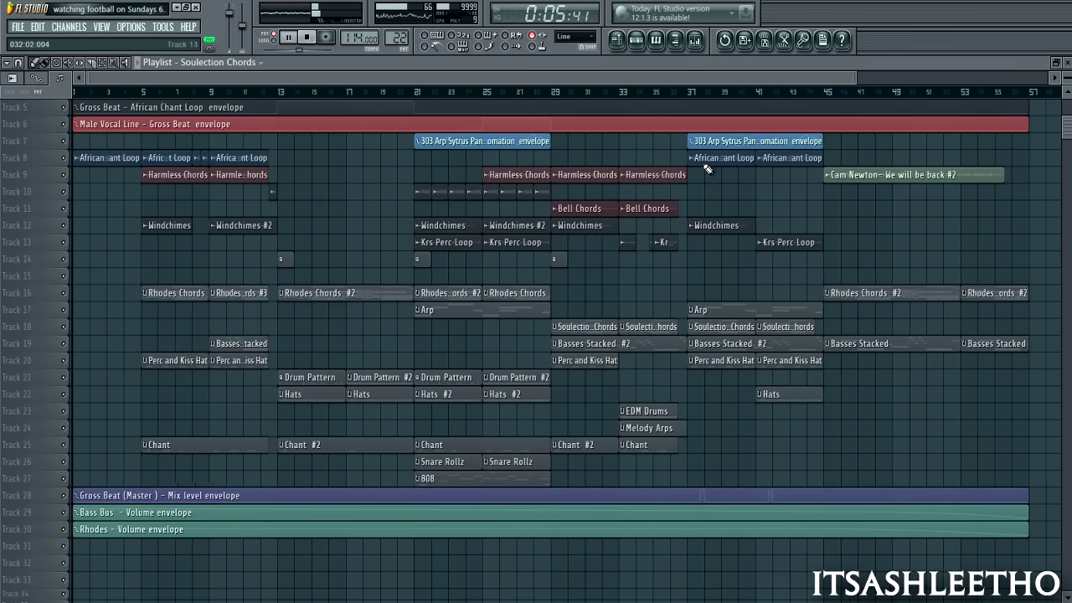
# Play the song from bar 29, show and hide the mixer during playback, and stop
pyautogui.scroll(6, 685, 254)
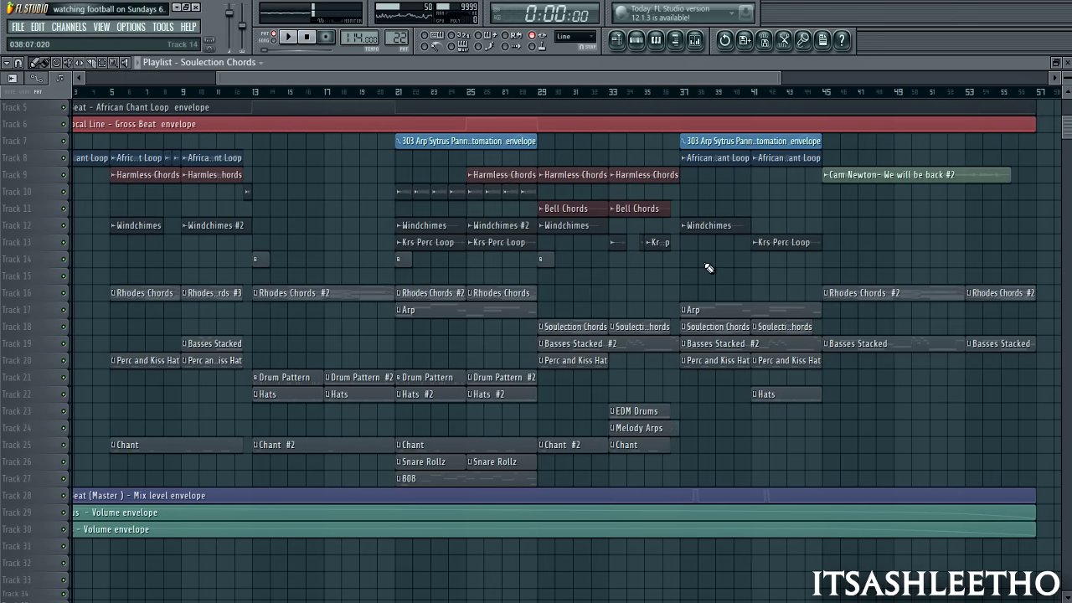
pyautogui.click(423, 95)
pyautogui.press('space')
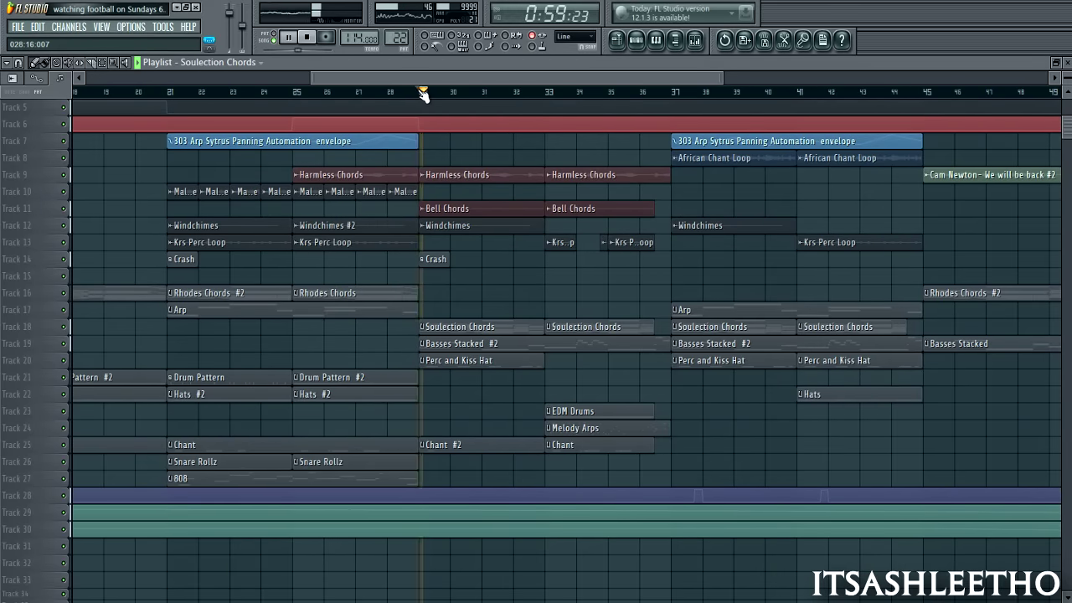
pyautogui.click(694, 40)
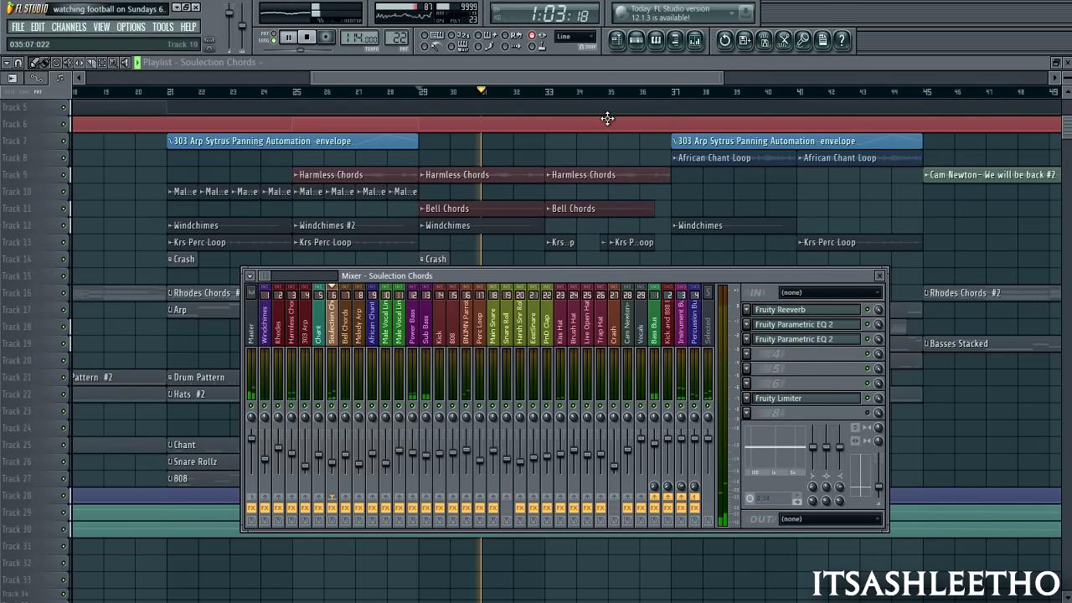
pyautogui.press('F9')
pyautogui.click(309, 37)
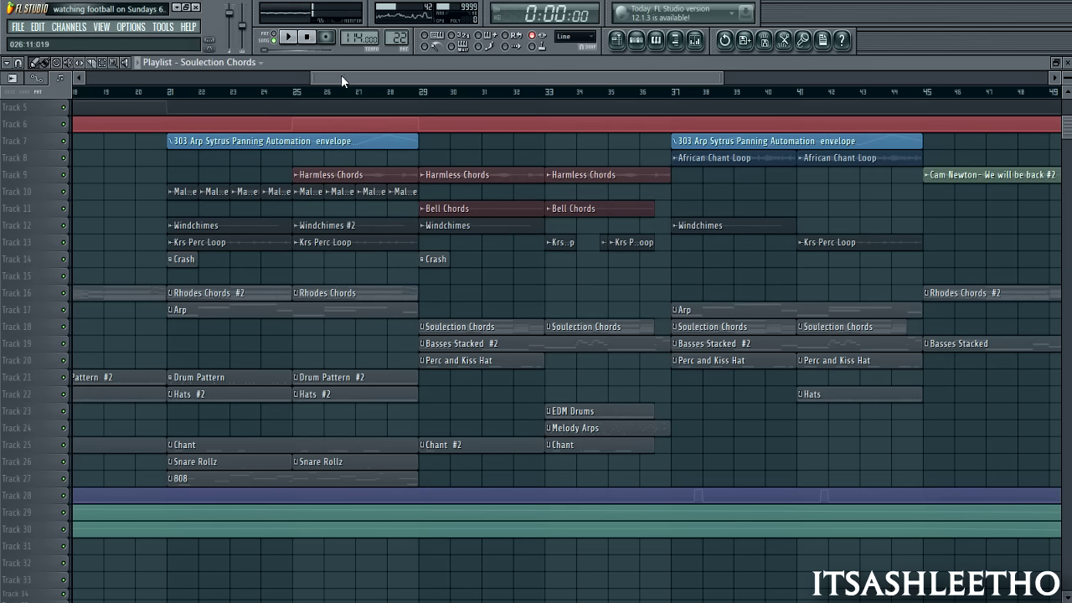
# Show the Master track's effect chain in the mixer
pyautogui.click(694, 40)
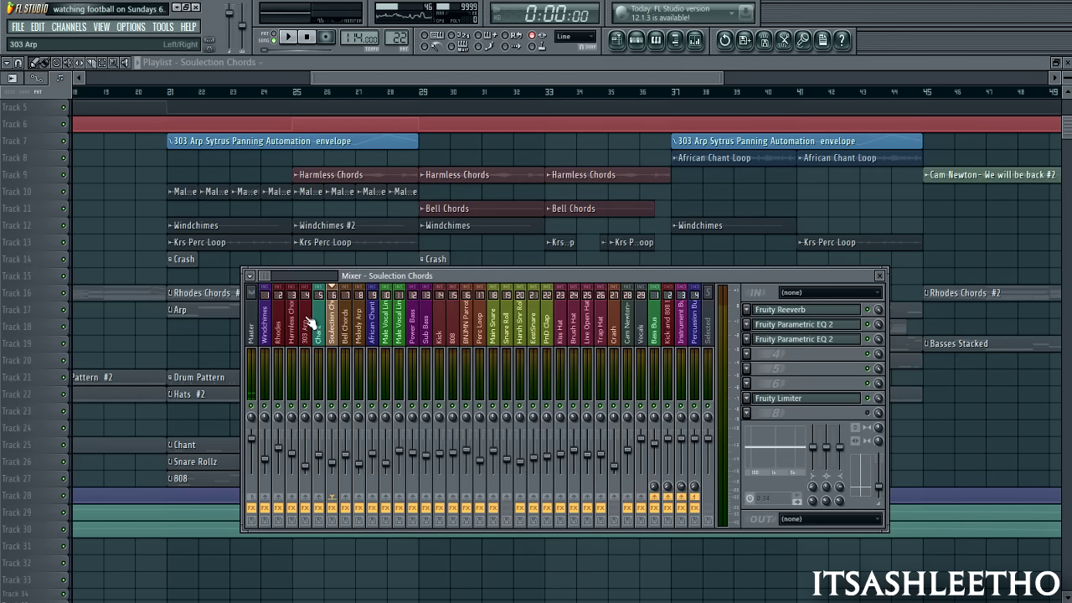
pyautogui.click(255, 343)
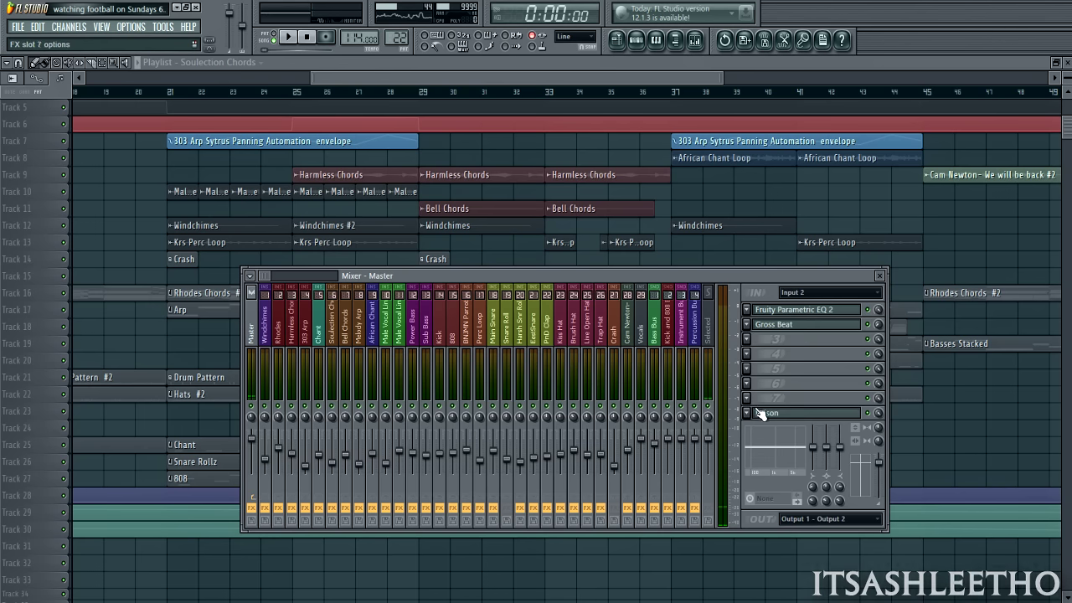